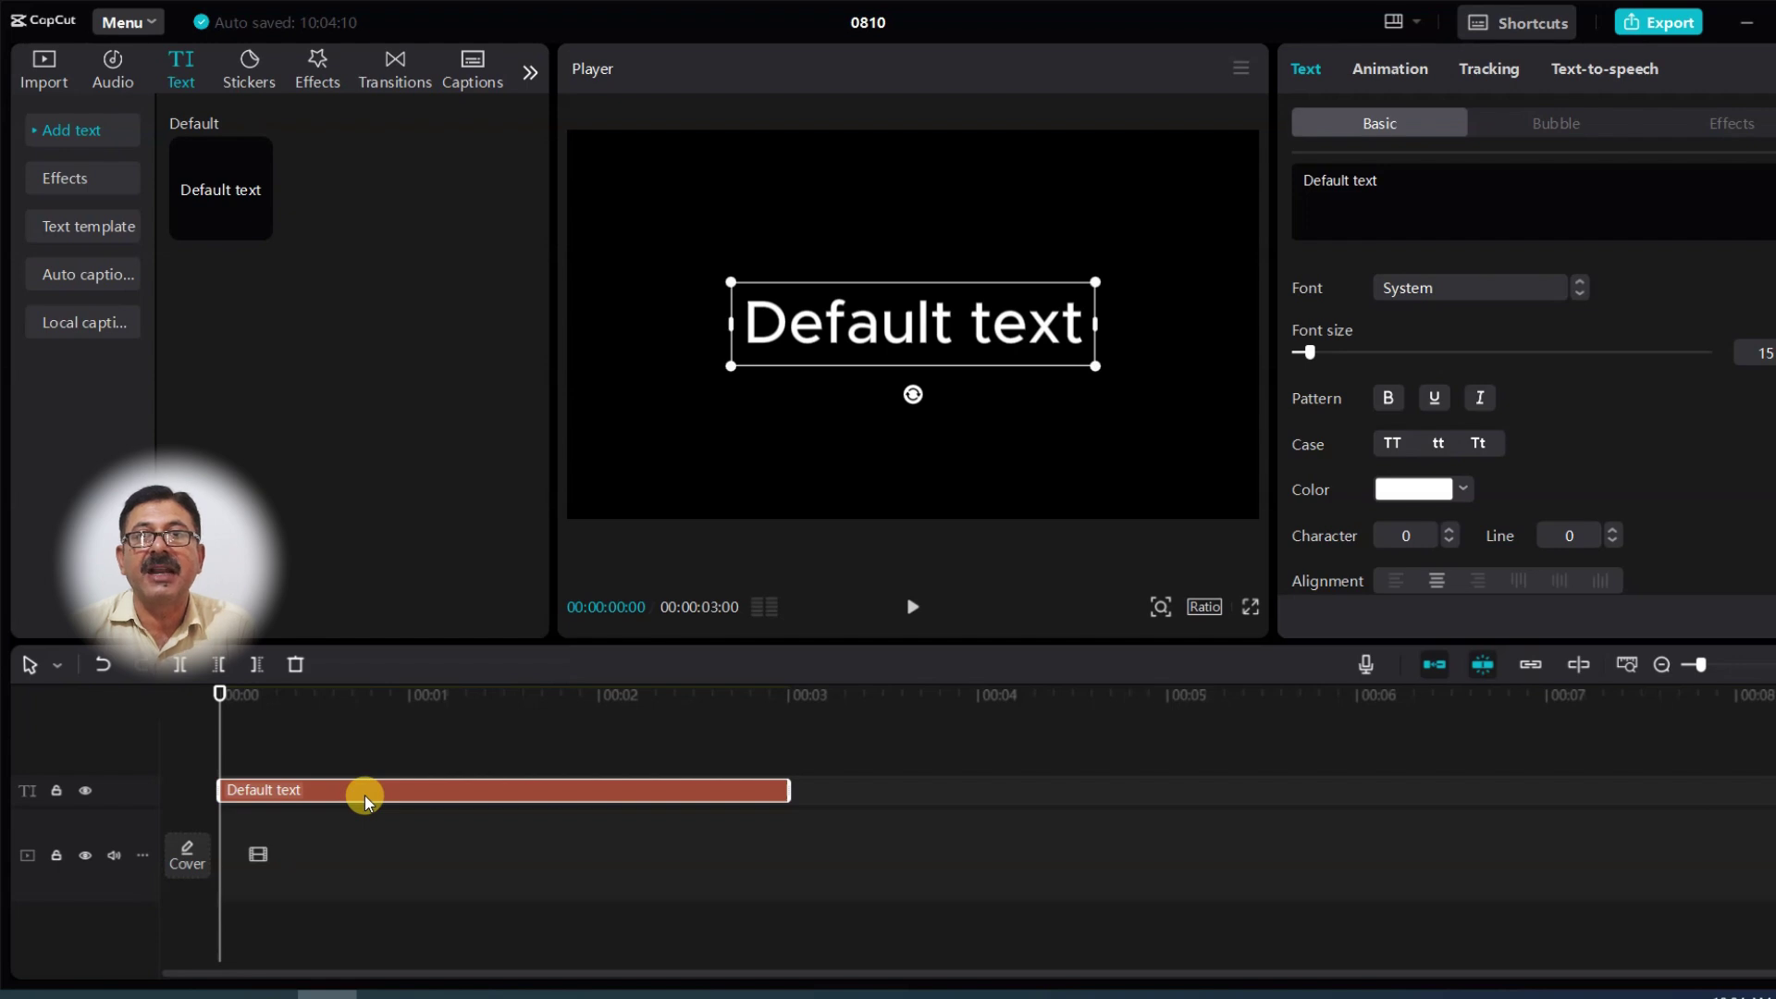
Extend the default text clip on the timeline to about 16 seconds and fit the whole clip in the timeline
left_click_drag(1699, 664, 1686, 664)
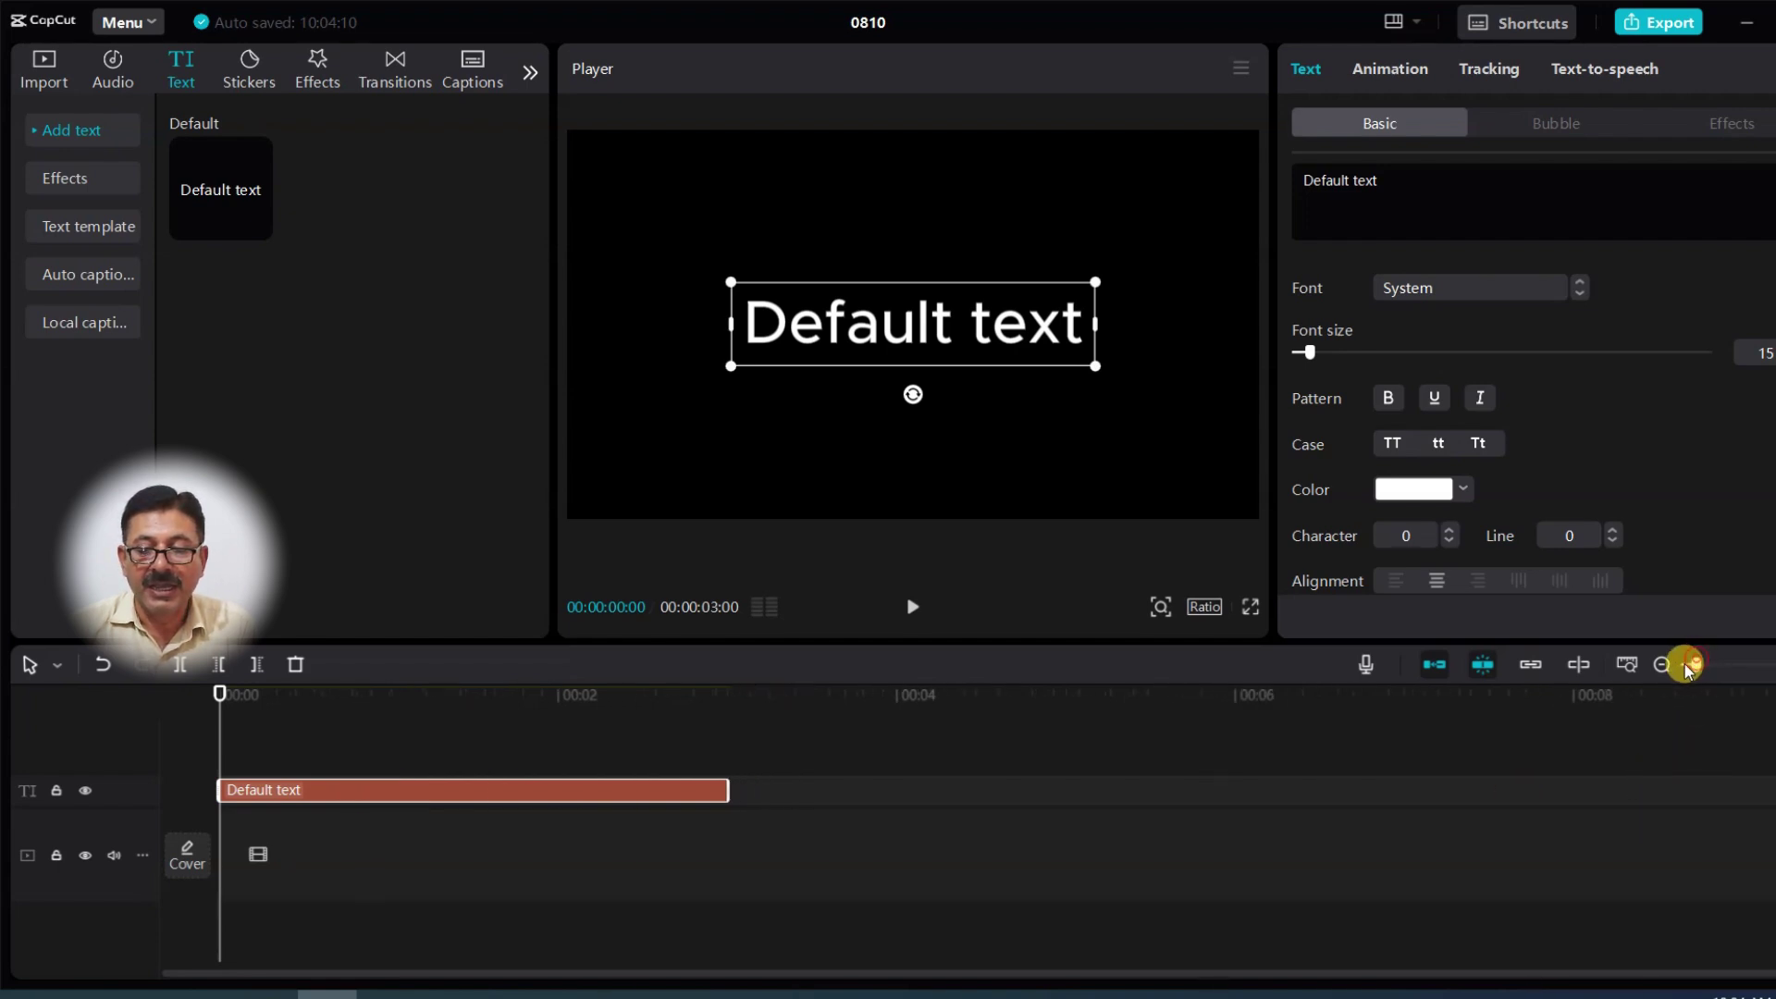
left_click_drag(636, 790, 1694, 790)
left_click_drag(1713, 665, 1629, 666)
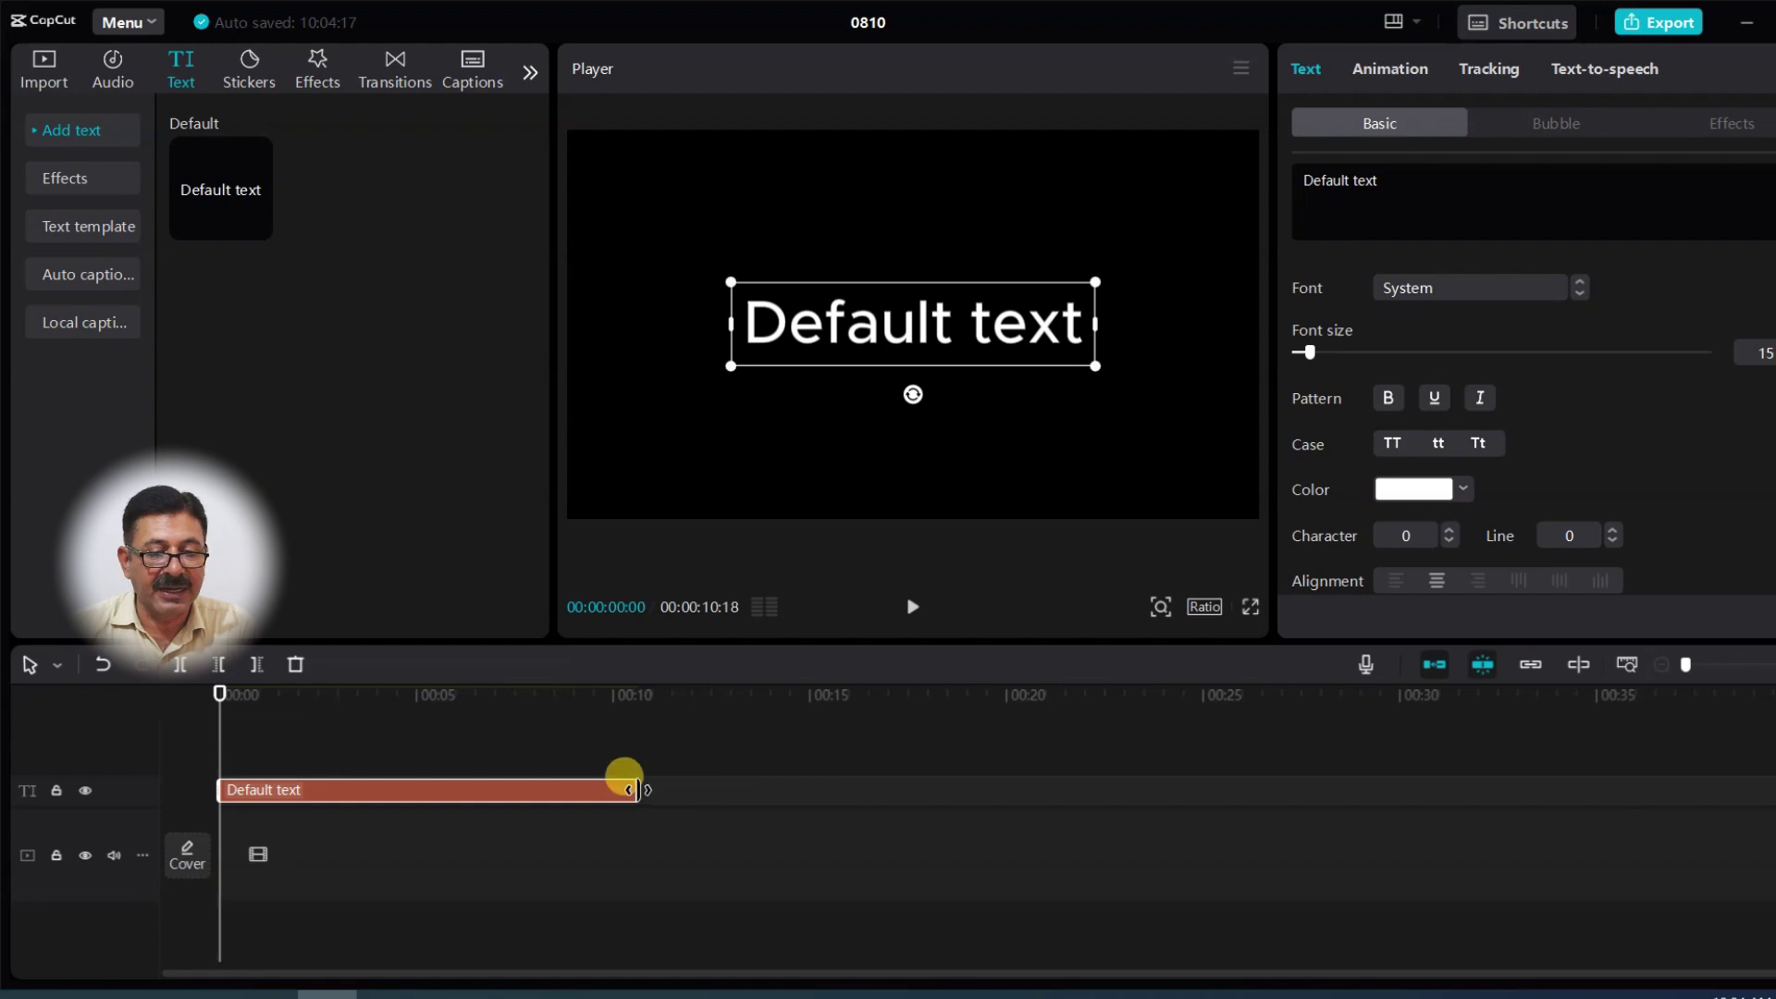
left_click_drag(634, 790, 832, 768)
left_click(1626, 664)
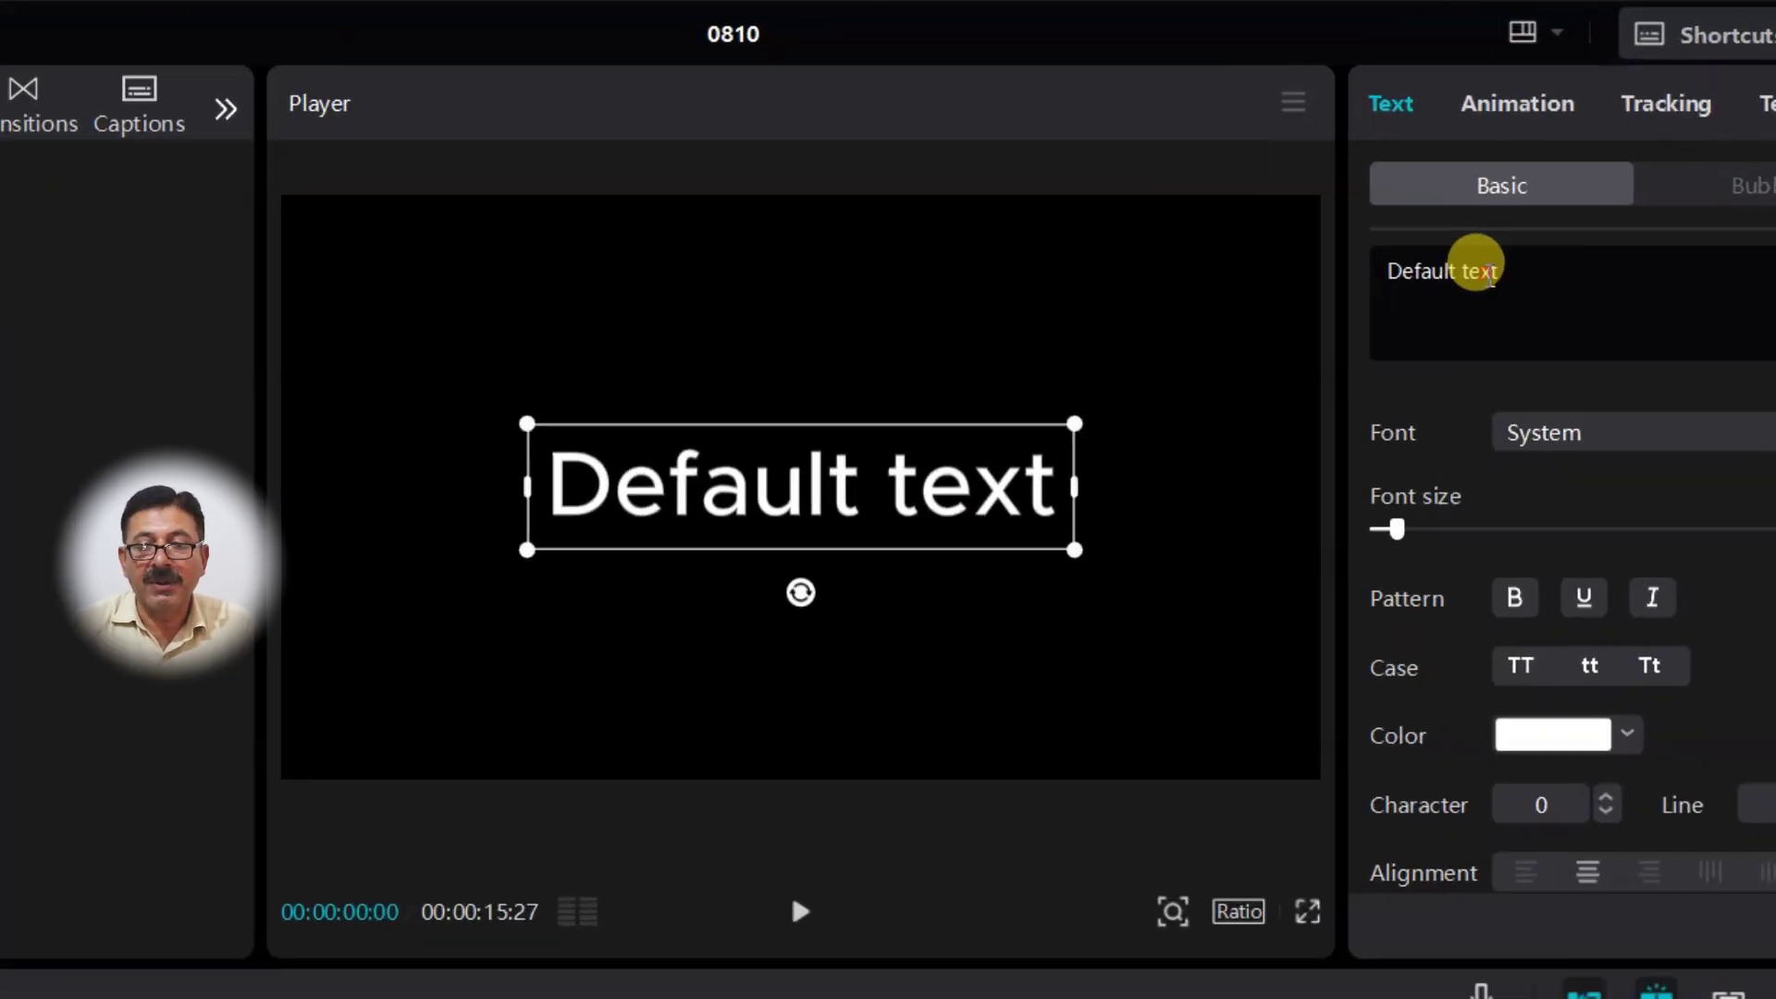
Replace the default text with FOREST and set it in the ZY Jovial font at size 45
triple_click(1362, 175)
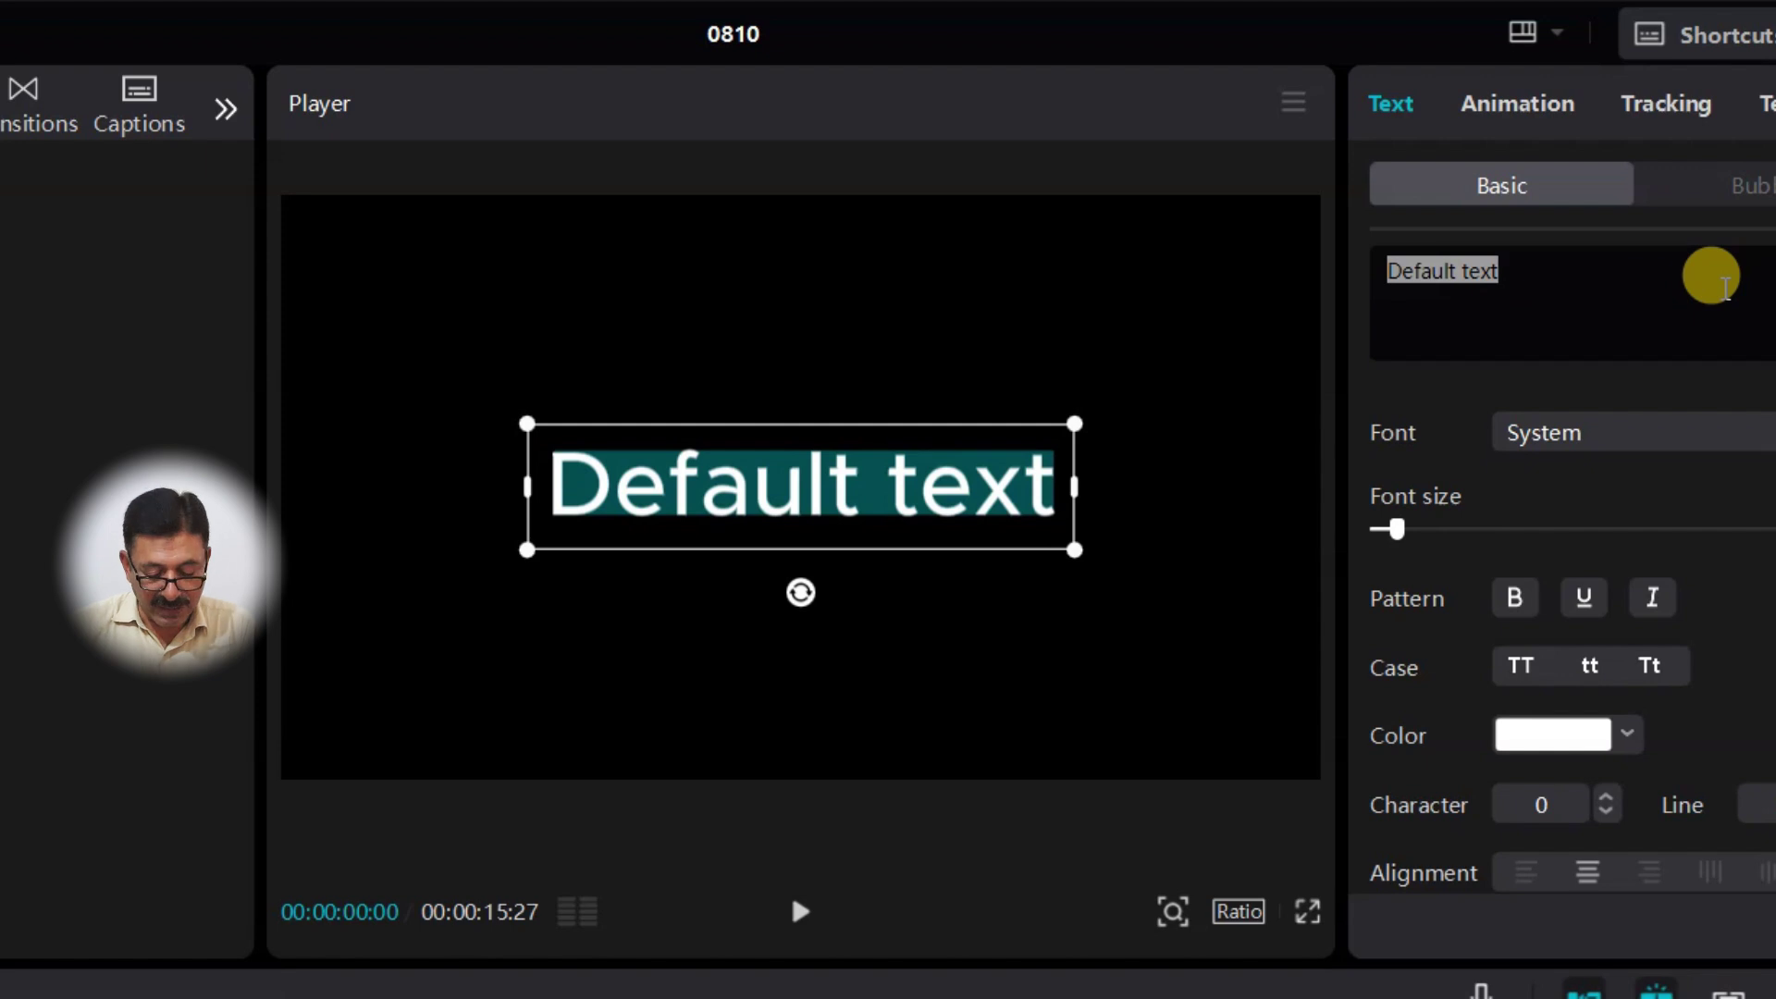
type("FOREST")
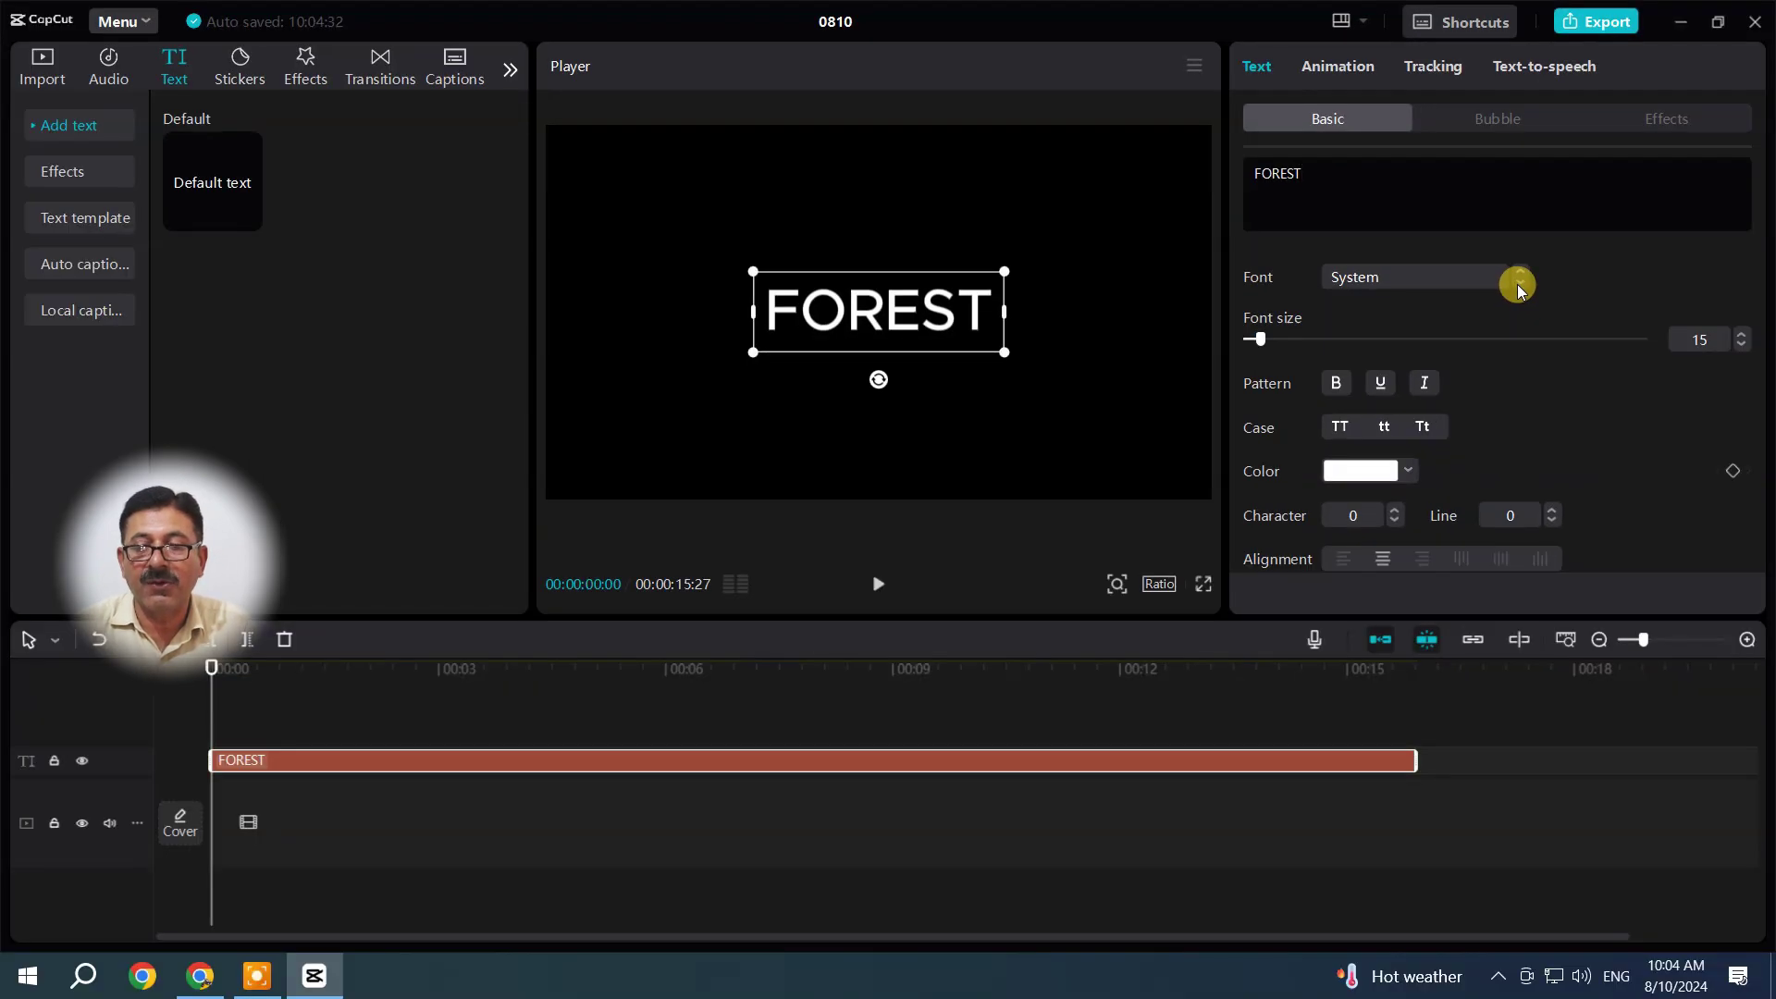
scroll(1518, 285, "down", 6)
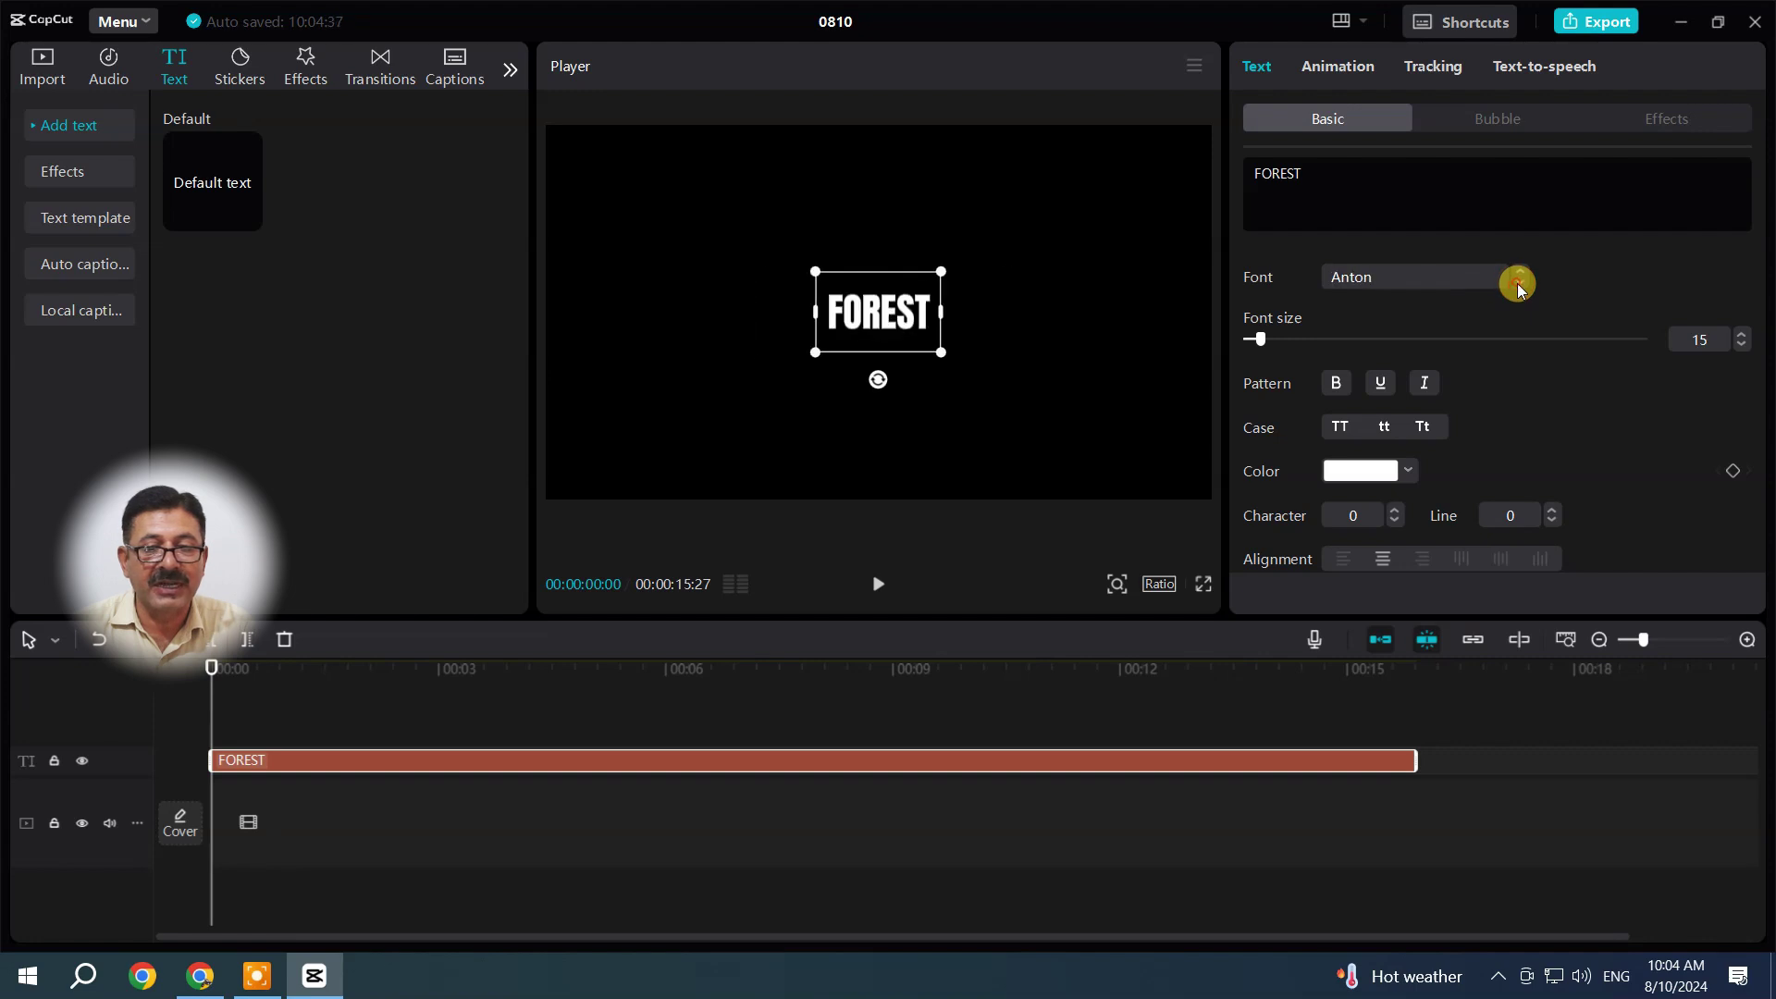
scroll(1518, 284, "down", 3)
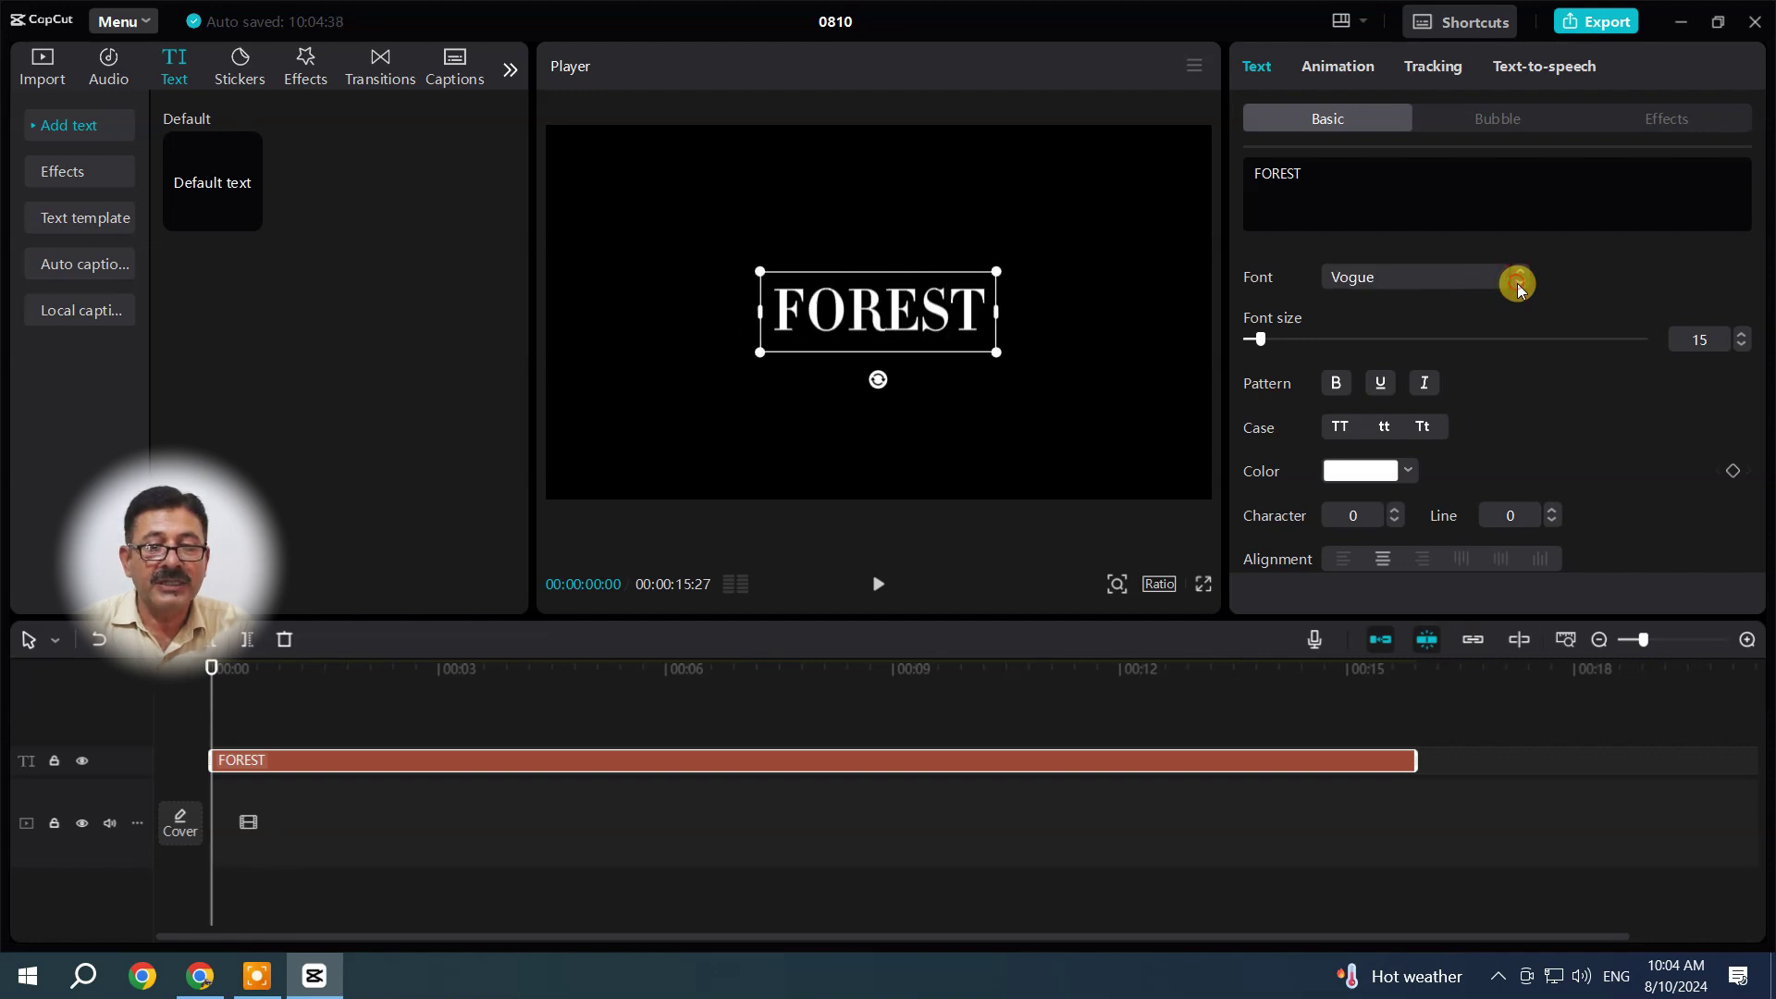
scroll(1518, 285, "down", 4)
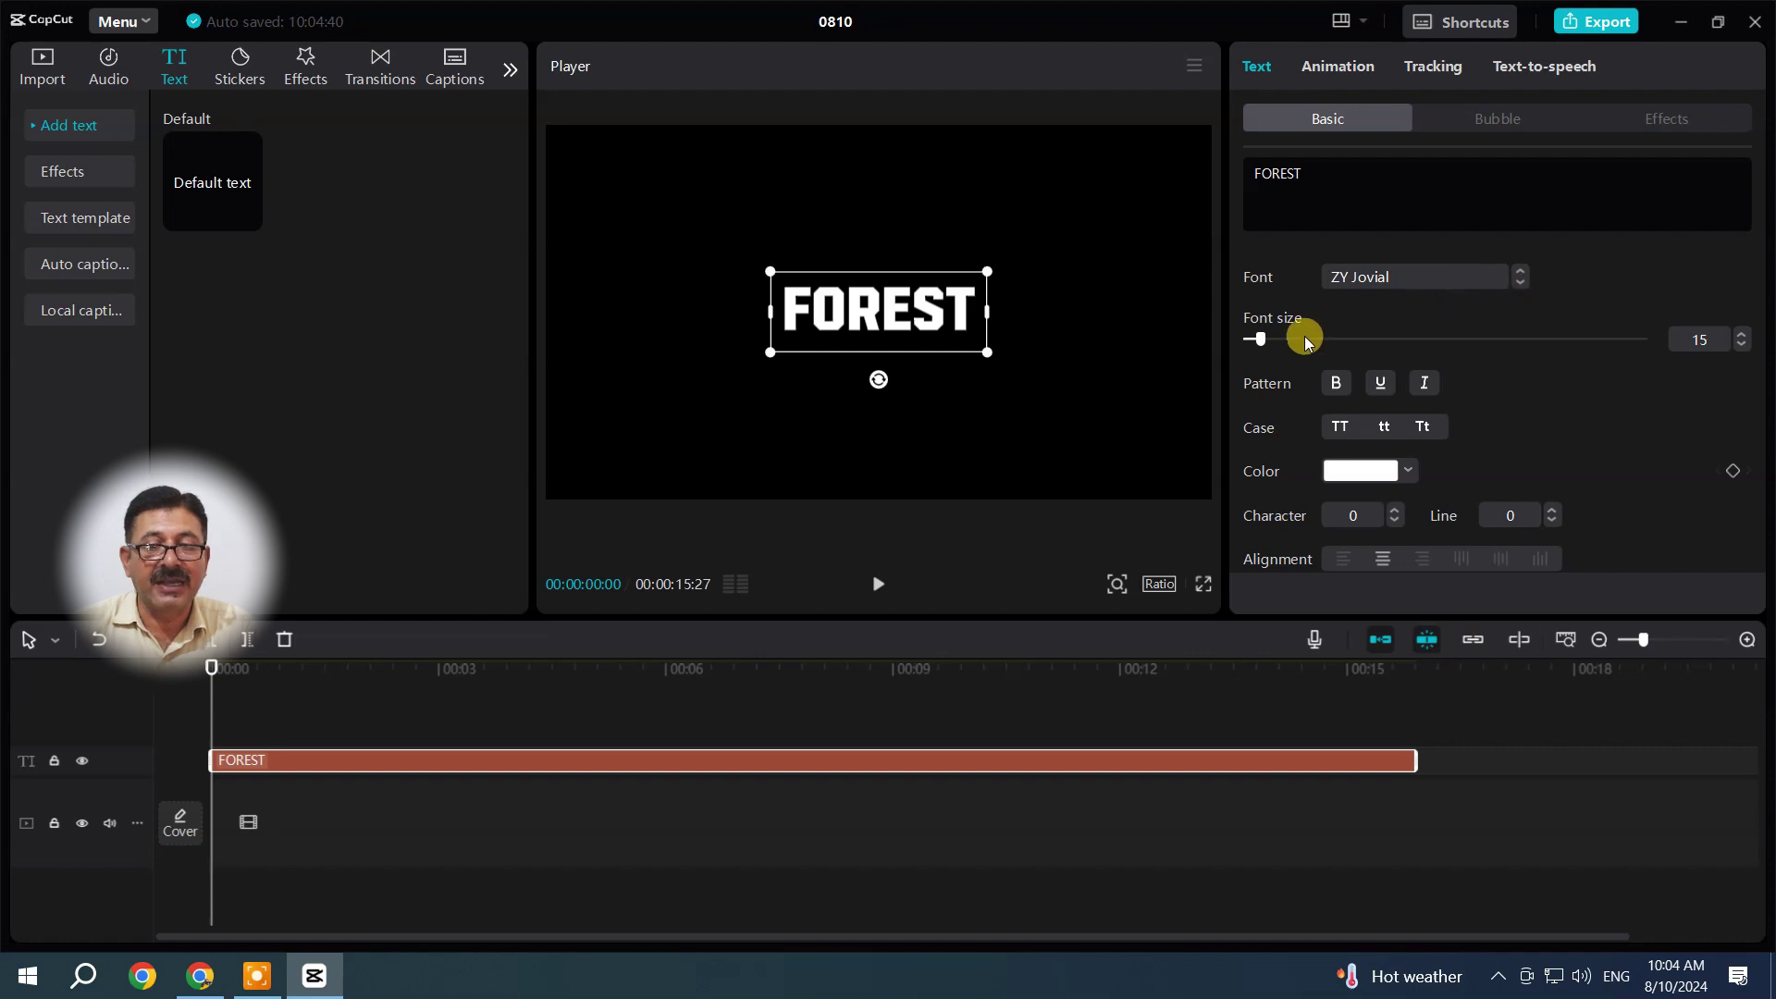
left_click_drag(1262, 340, 1303, 342)
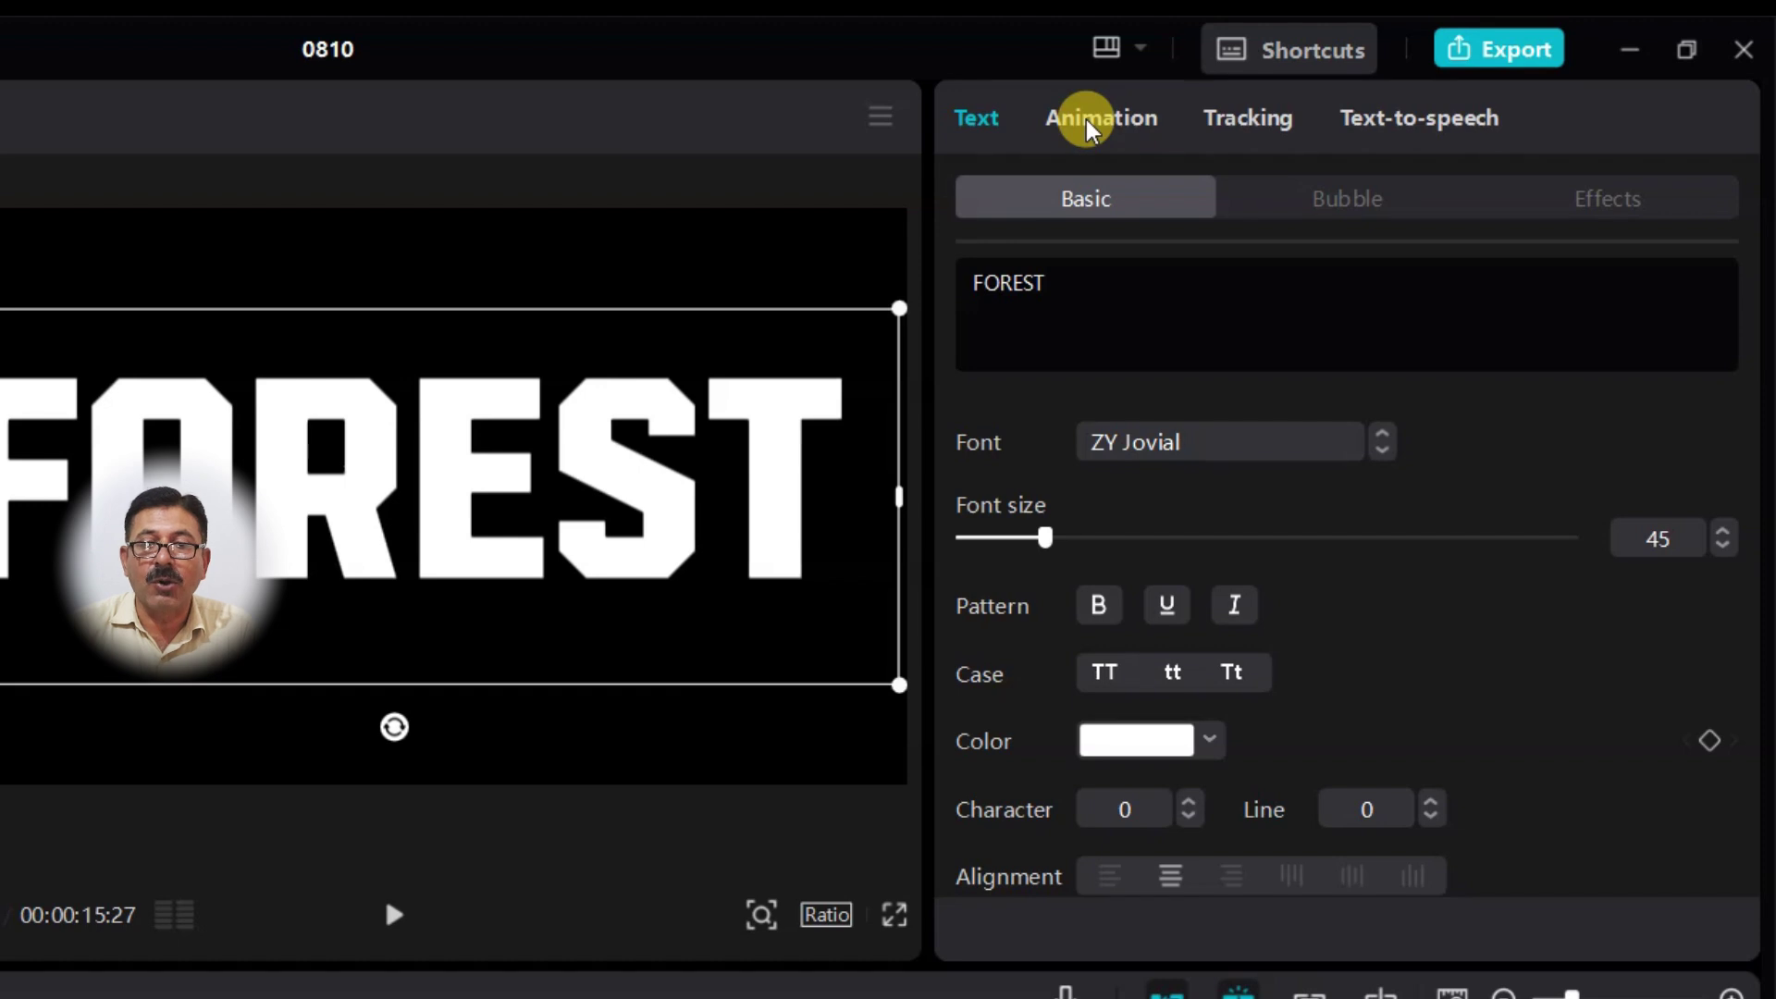
Apply the Flipping In animation to the FOREST text with a duration of 6.0 s
left_click(1087, 121)
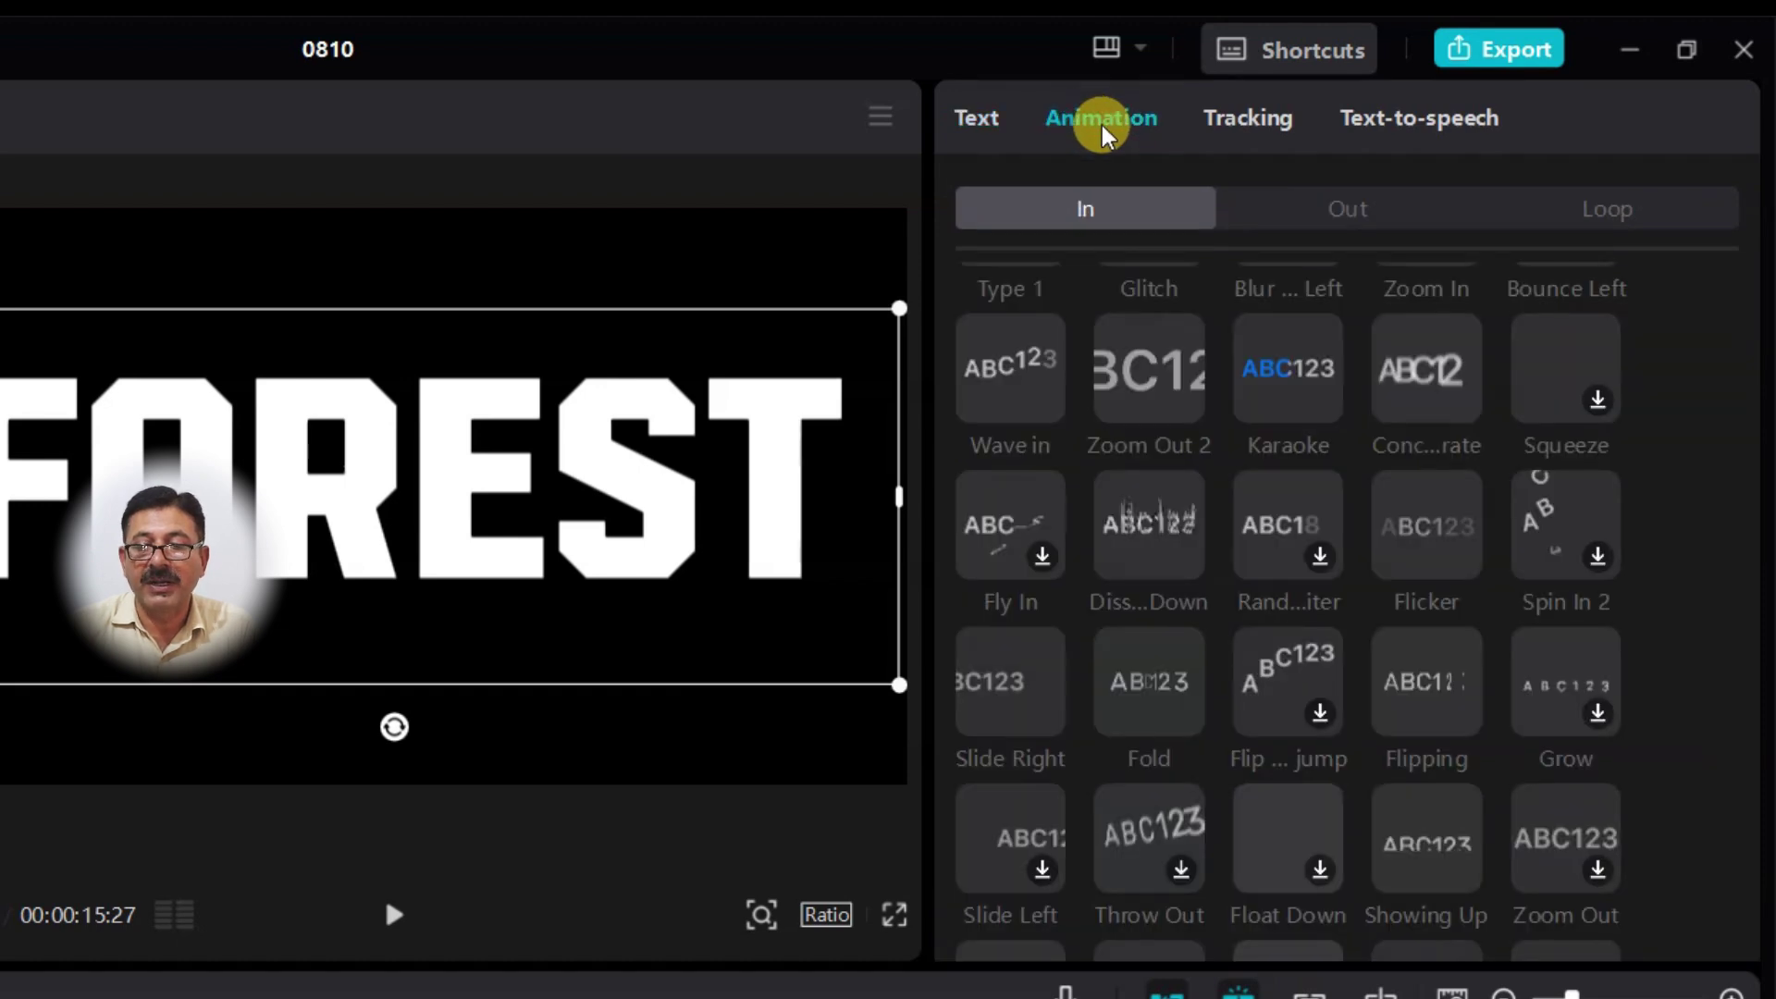
mouse_move(1749, 416)
left_mouse_down()
mouse_move(1758, 689)
mouse_move(1750, 437)
left_mouse_up()
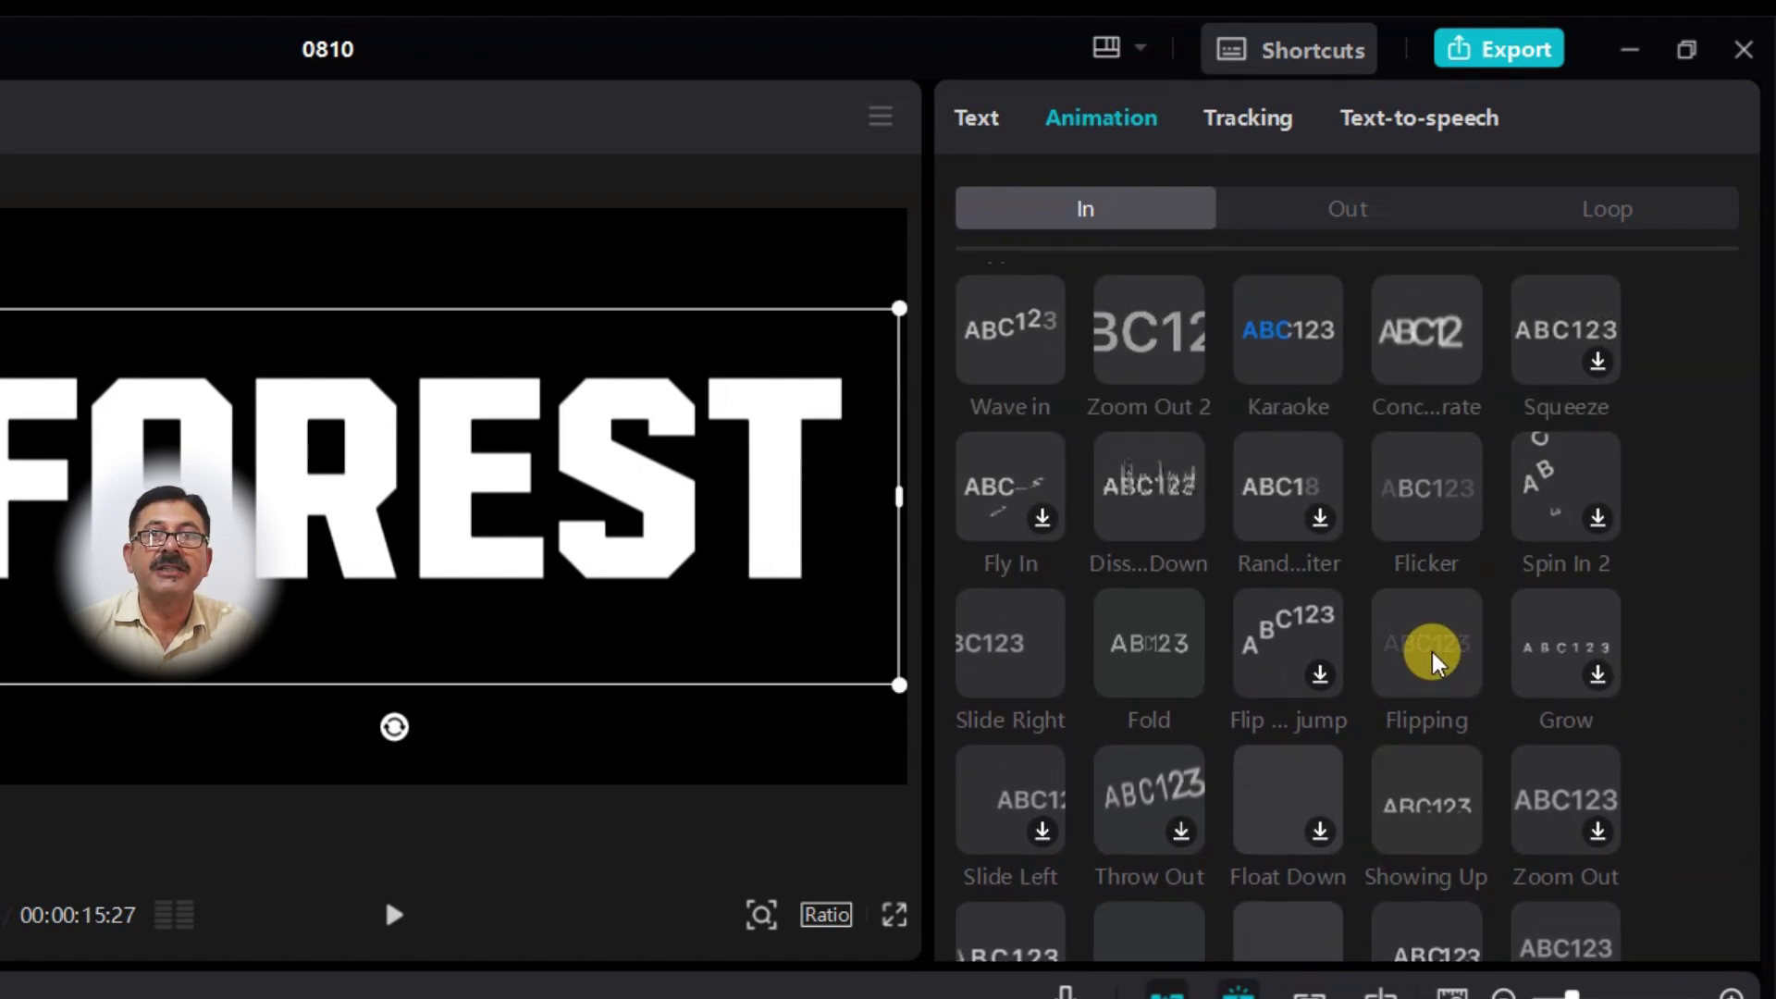
left_click(1432, 652)
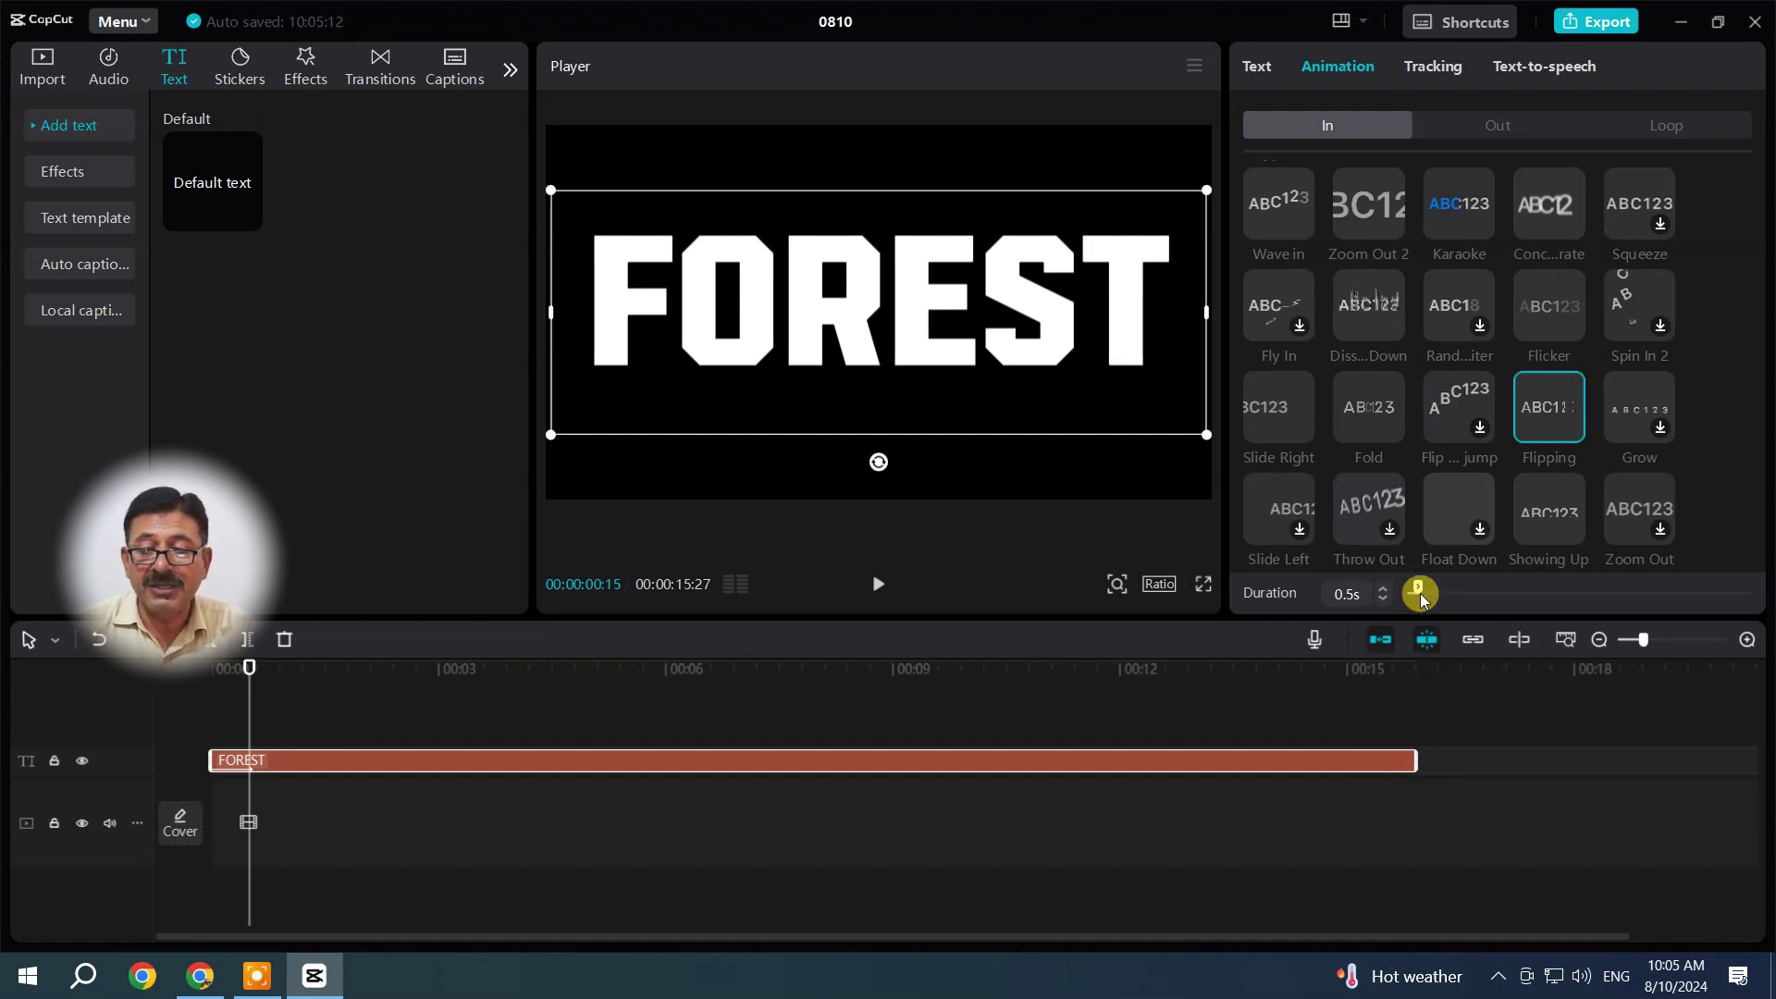
left_click_drag(1420, 595, 1516, 598)
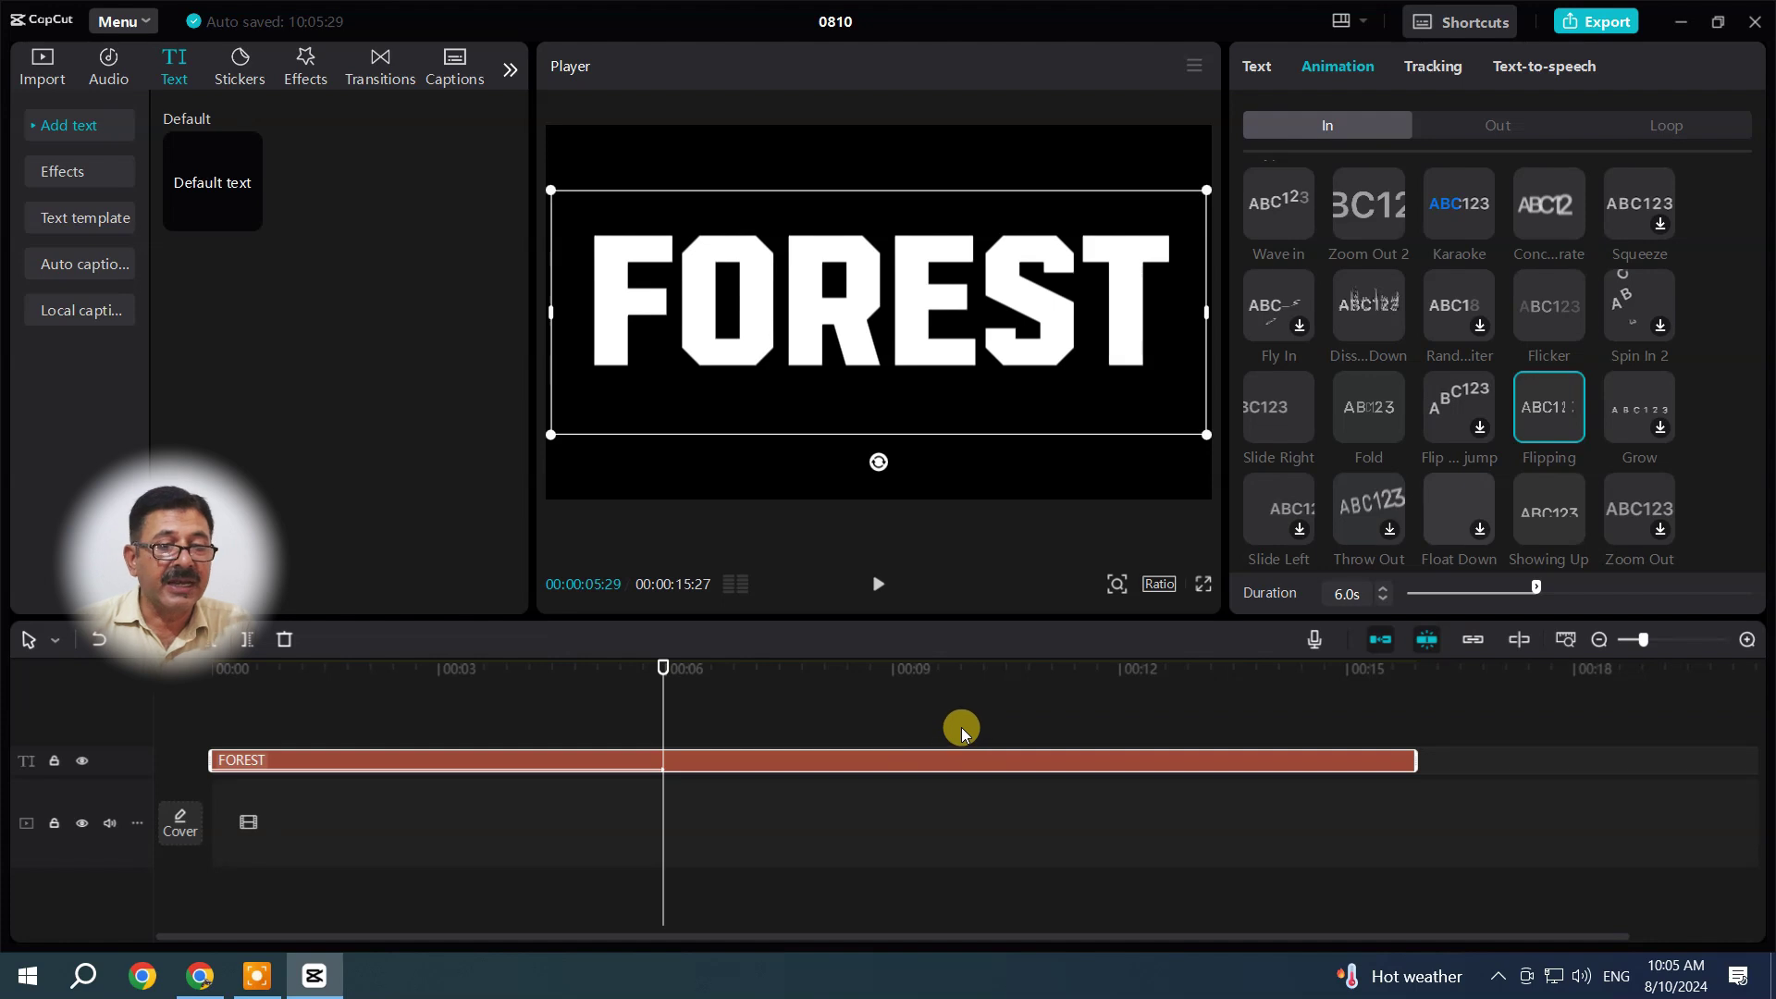
Export the animated title as a video named TEXT and dismiss the sharing options
left_click(1605, 25)
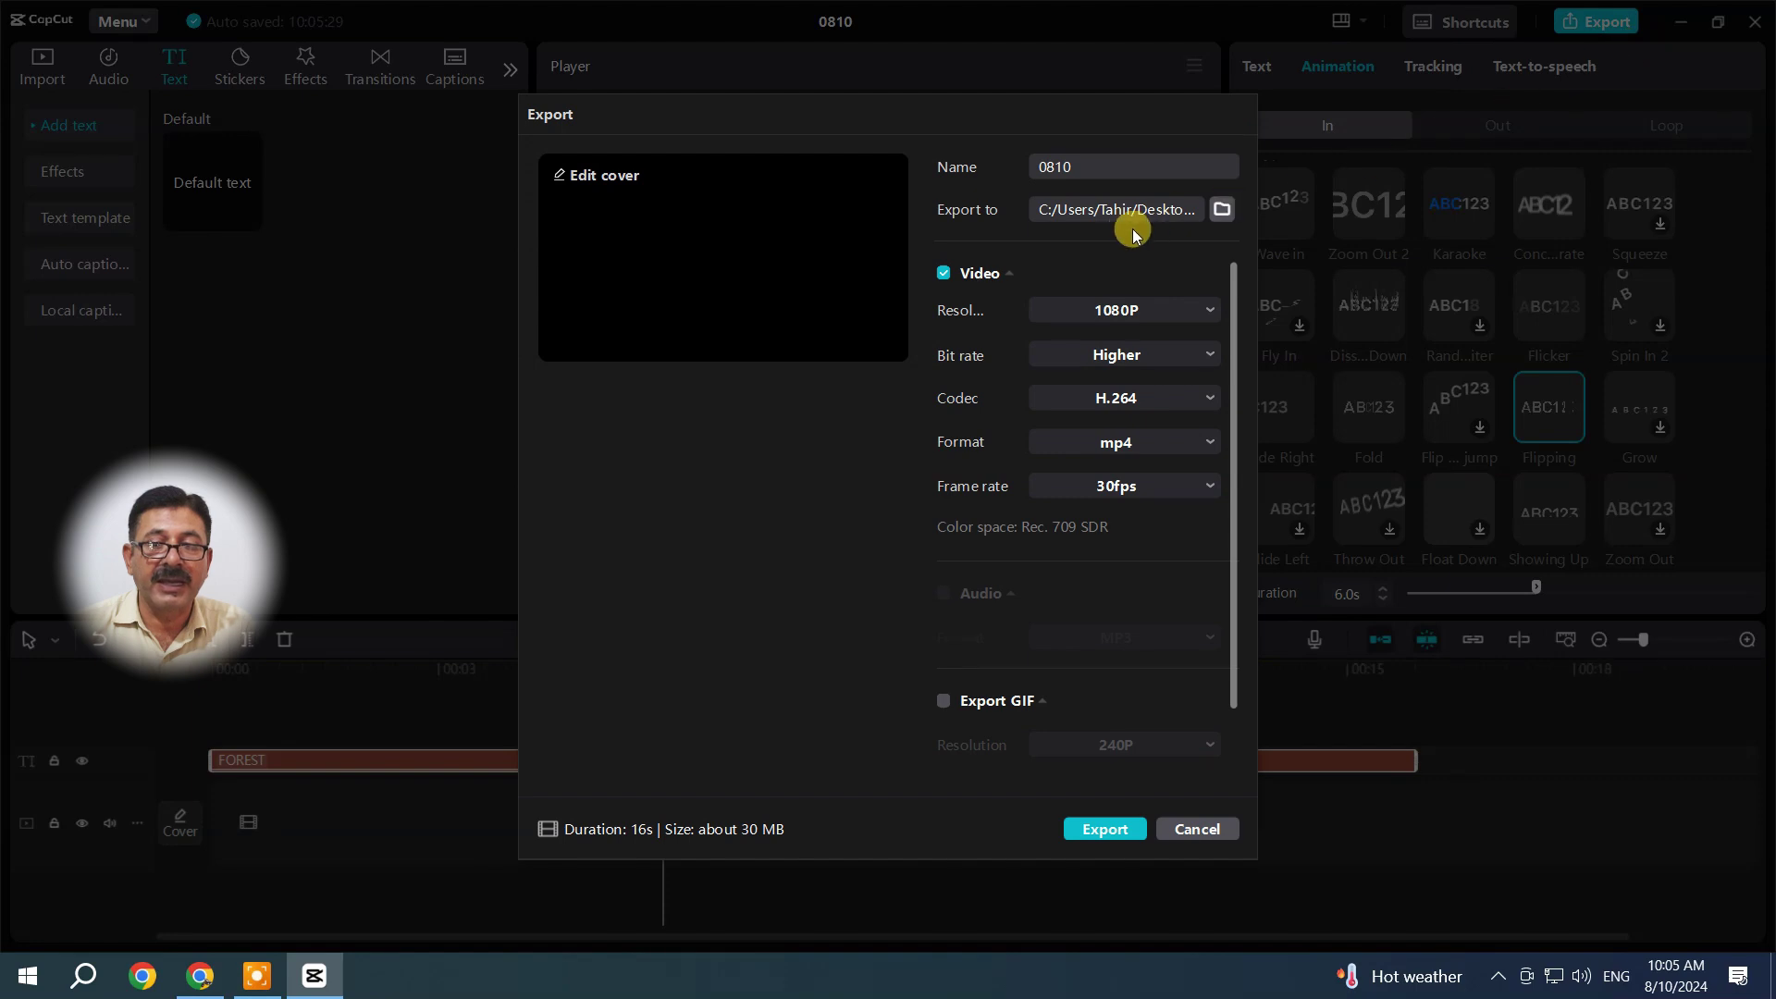
left_click_drag(1078, 168, 1032, 174)
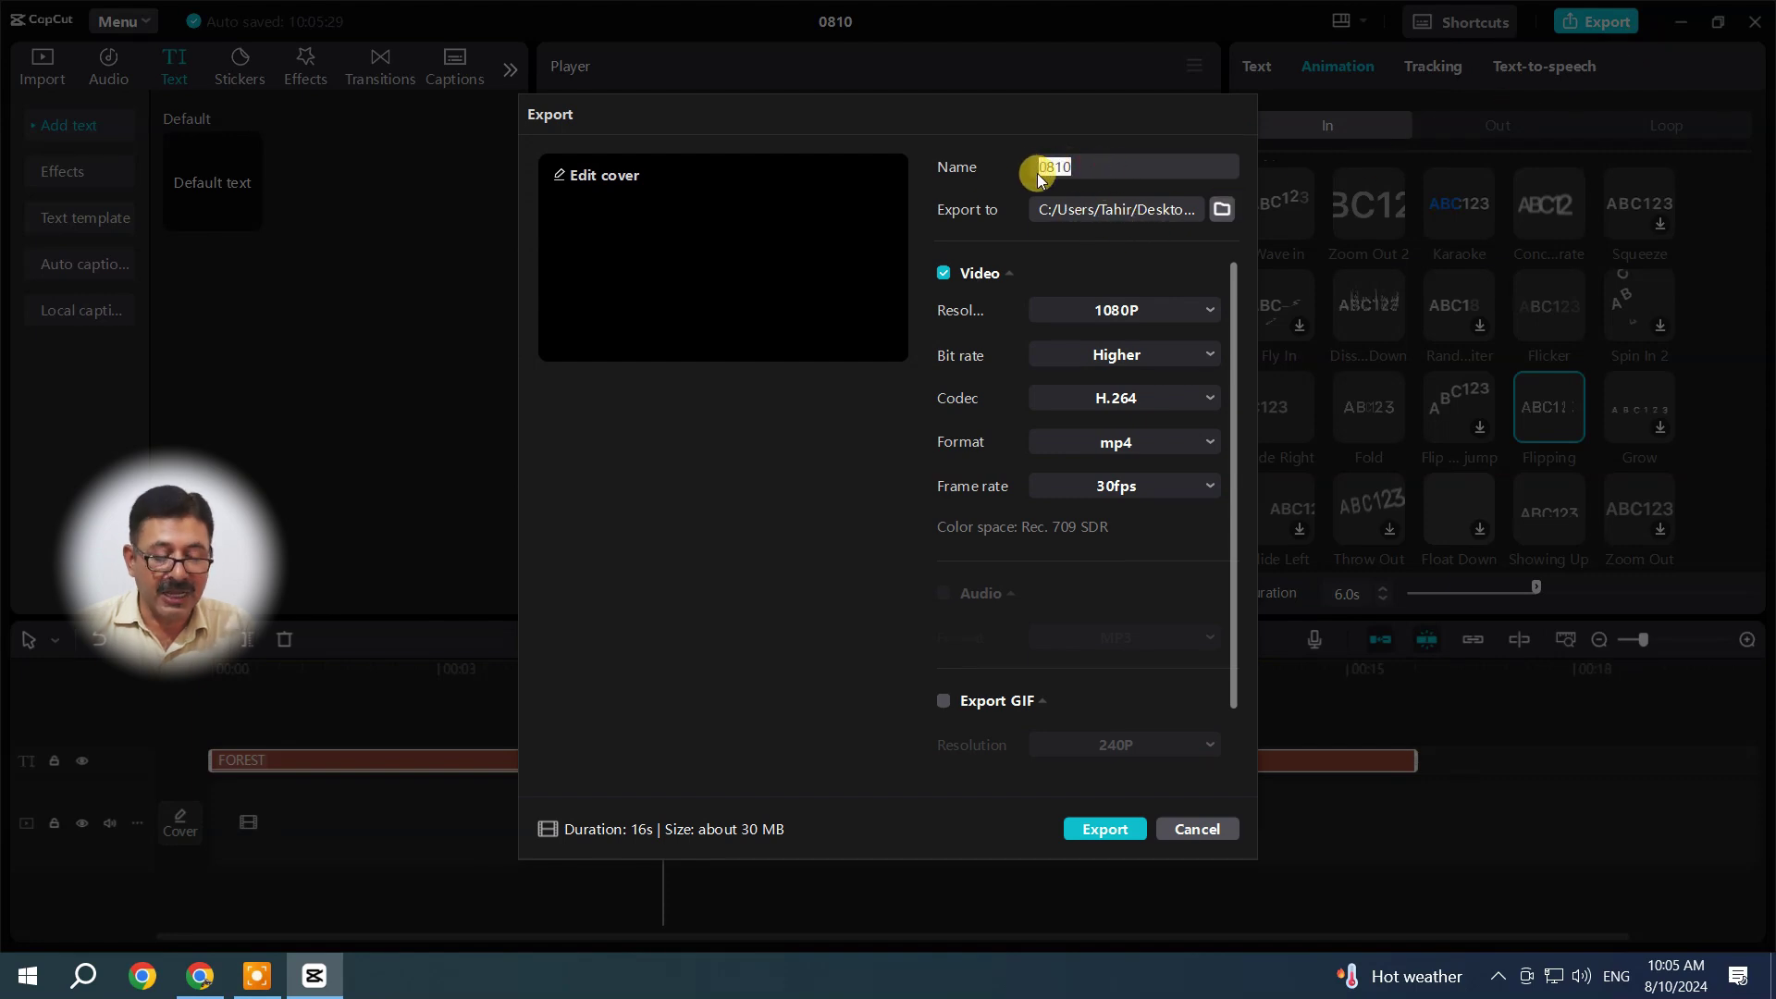
key("BackSpace")
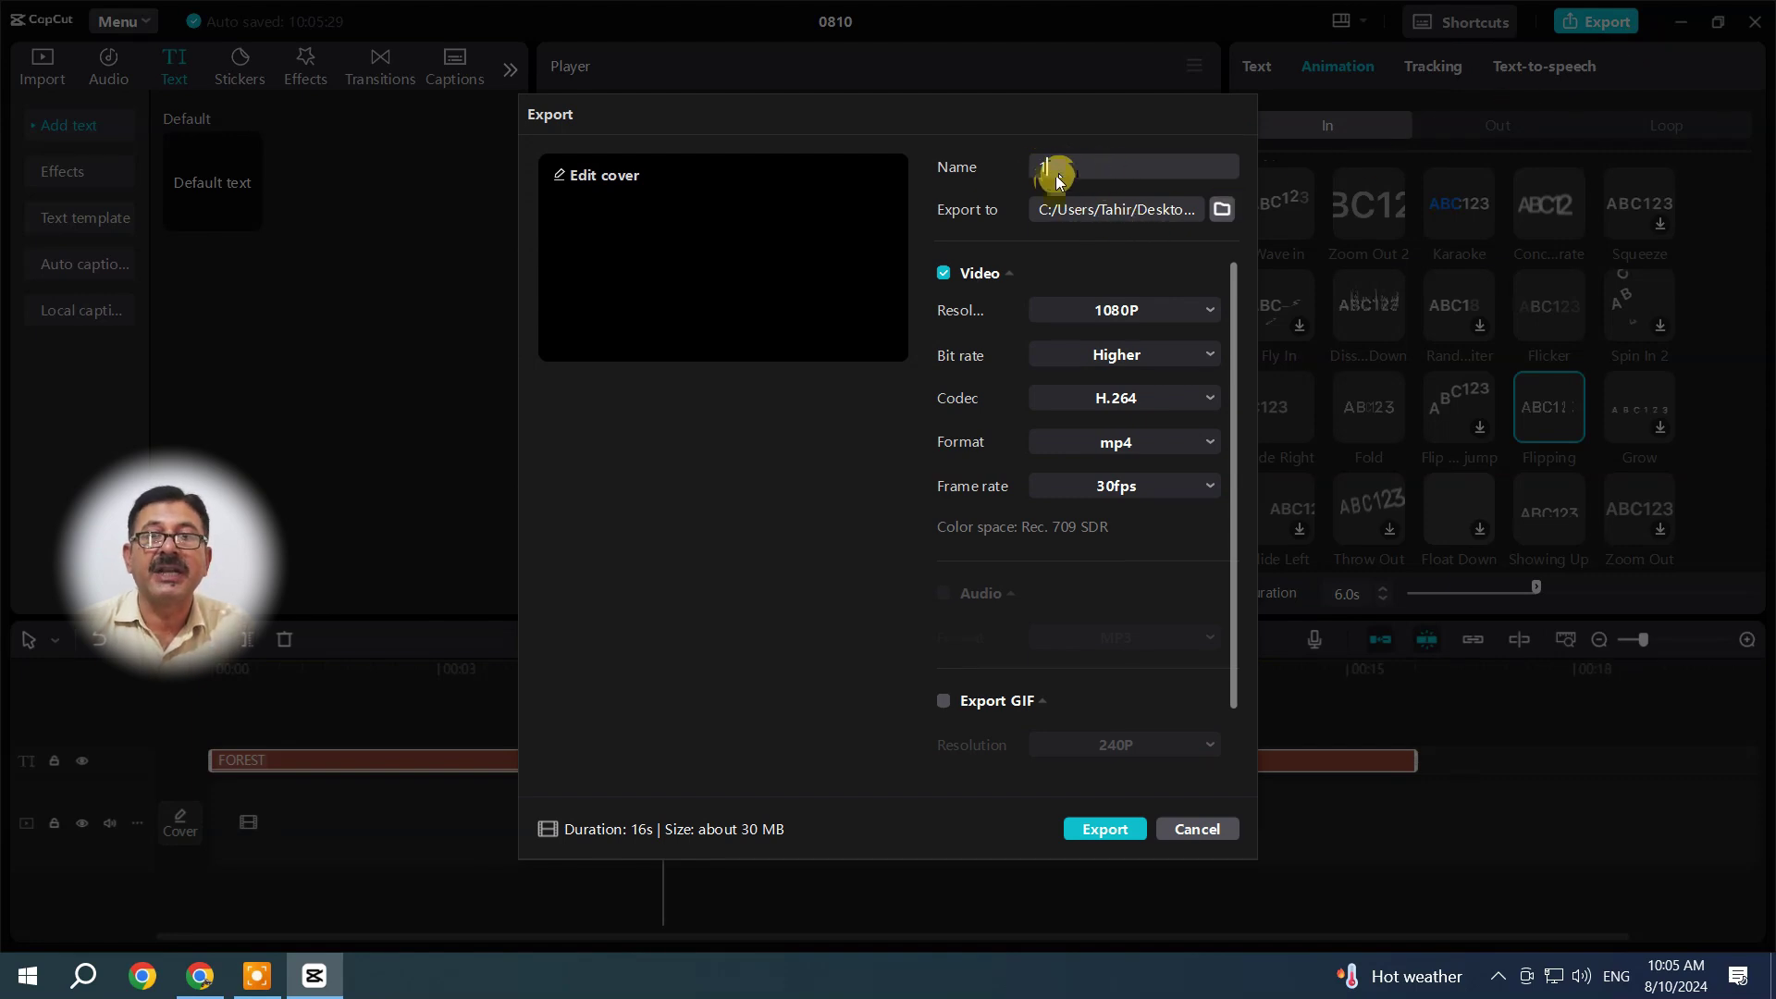
left_click_drag(1058, 178, 1022, 173)
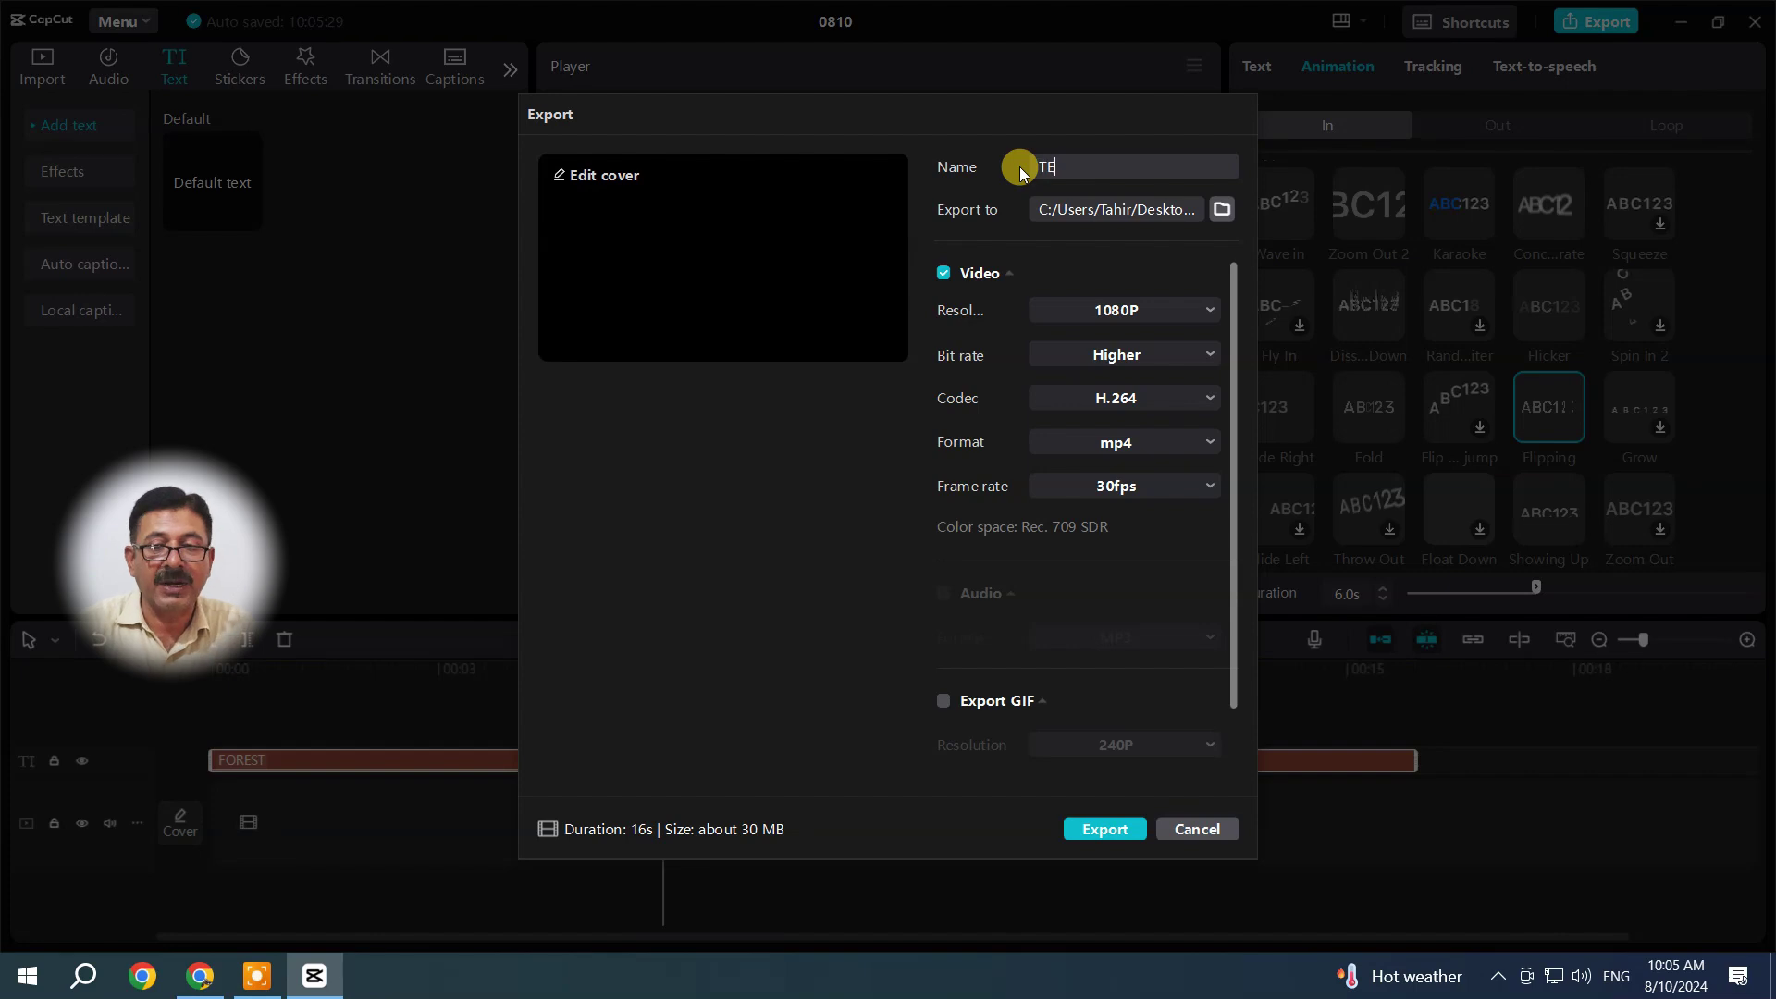
type("TEXT")
left_click(1074, 827)
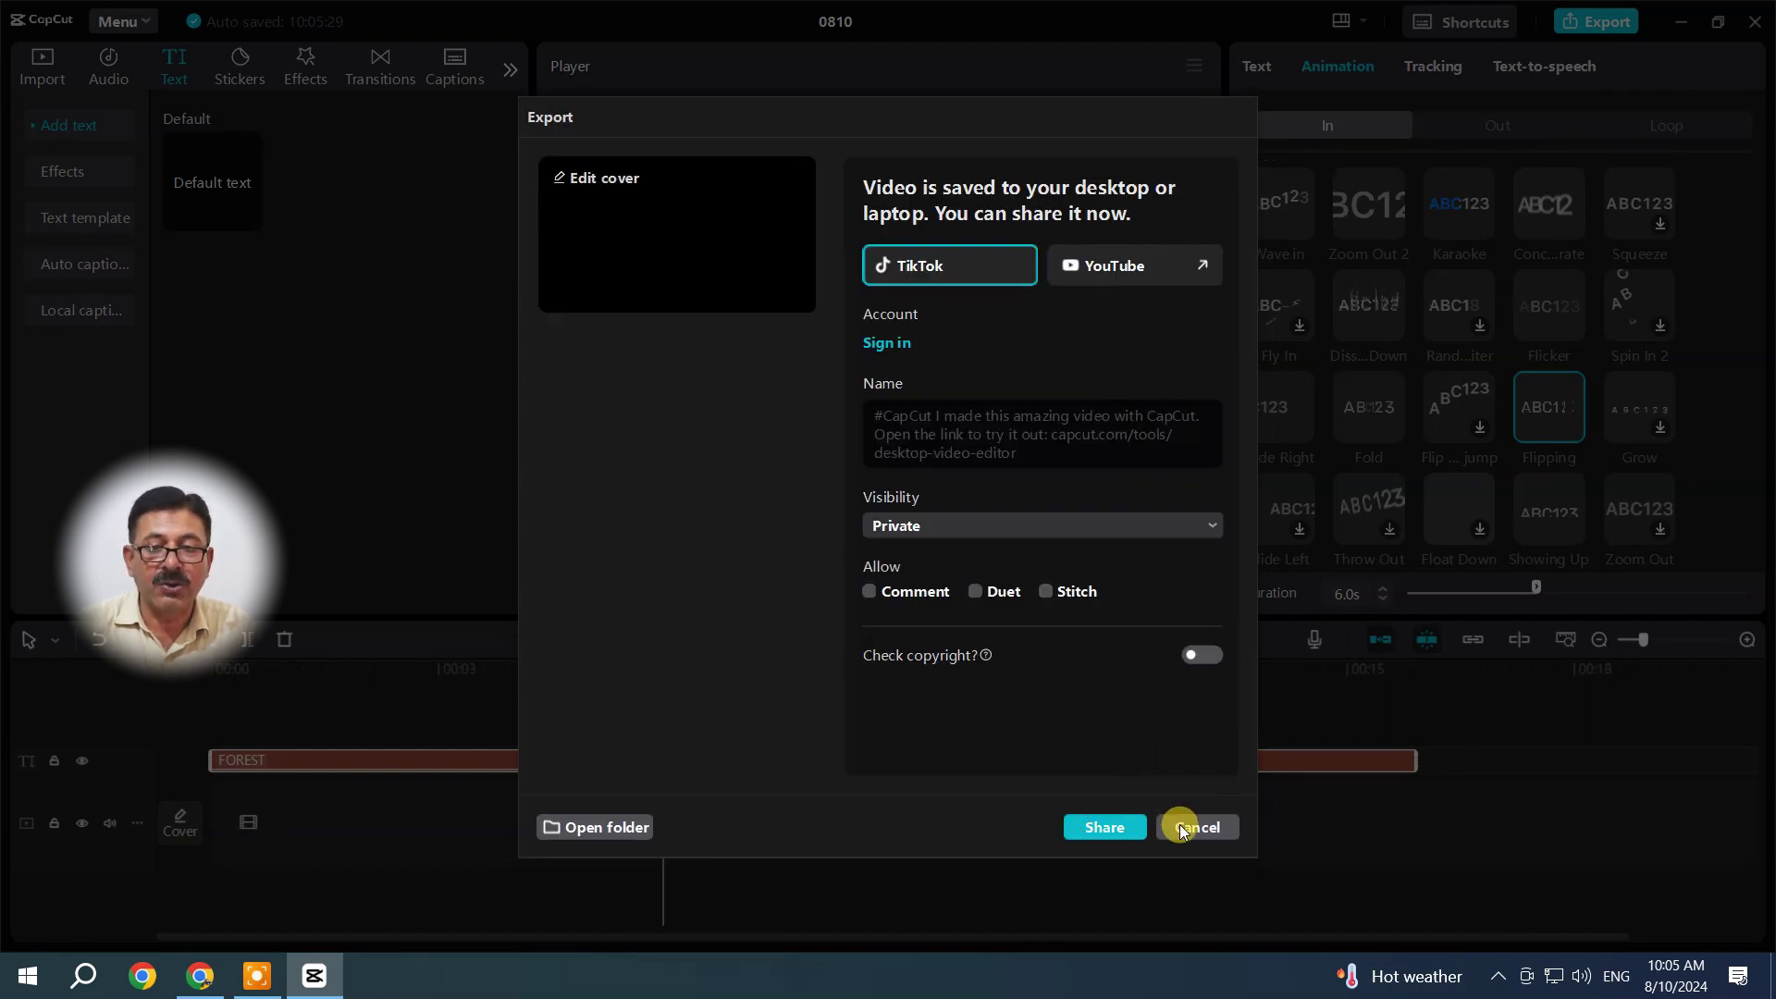
left_click(1181, 831)
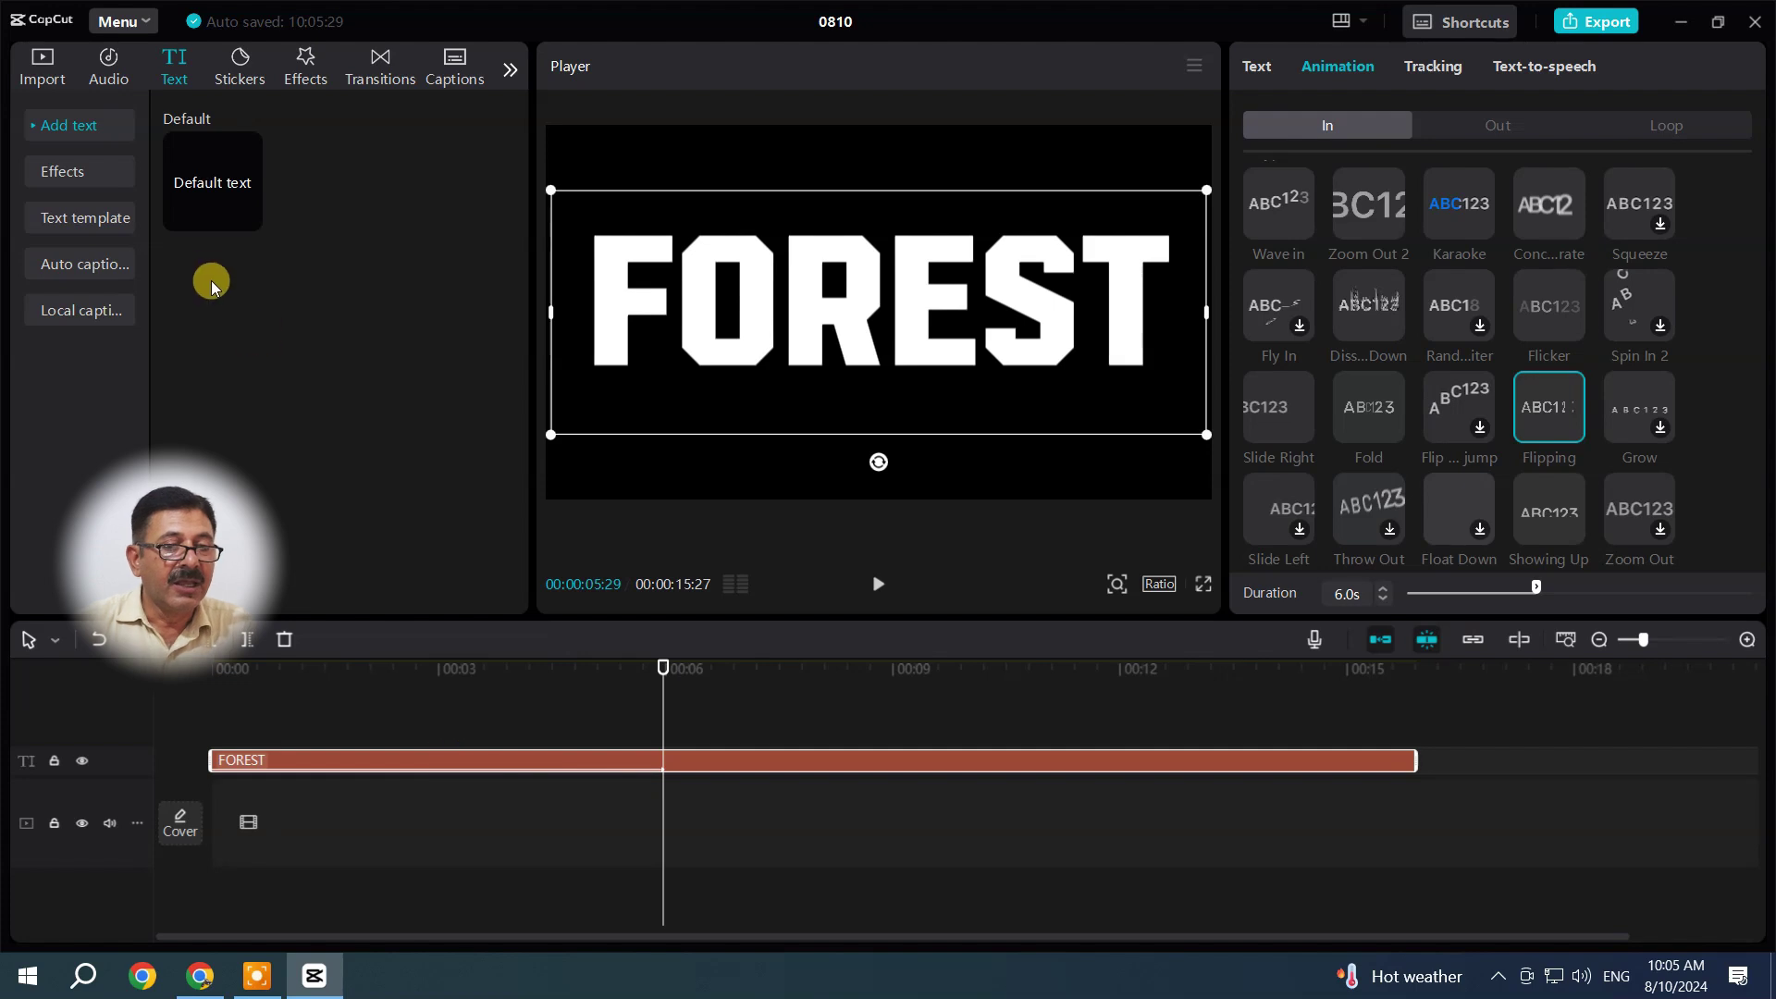
Import the TEXT video from the desktop and place it at the start of the main video track
left_click(43, 63)
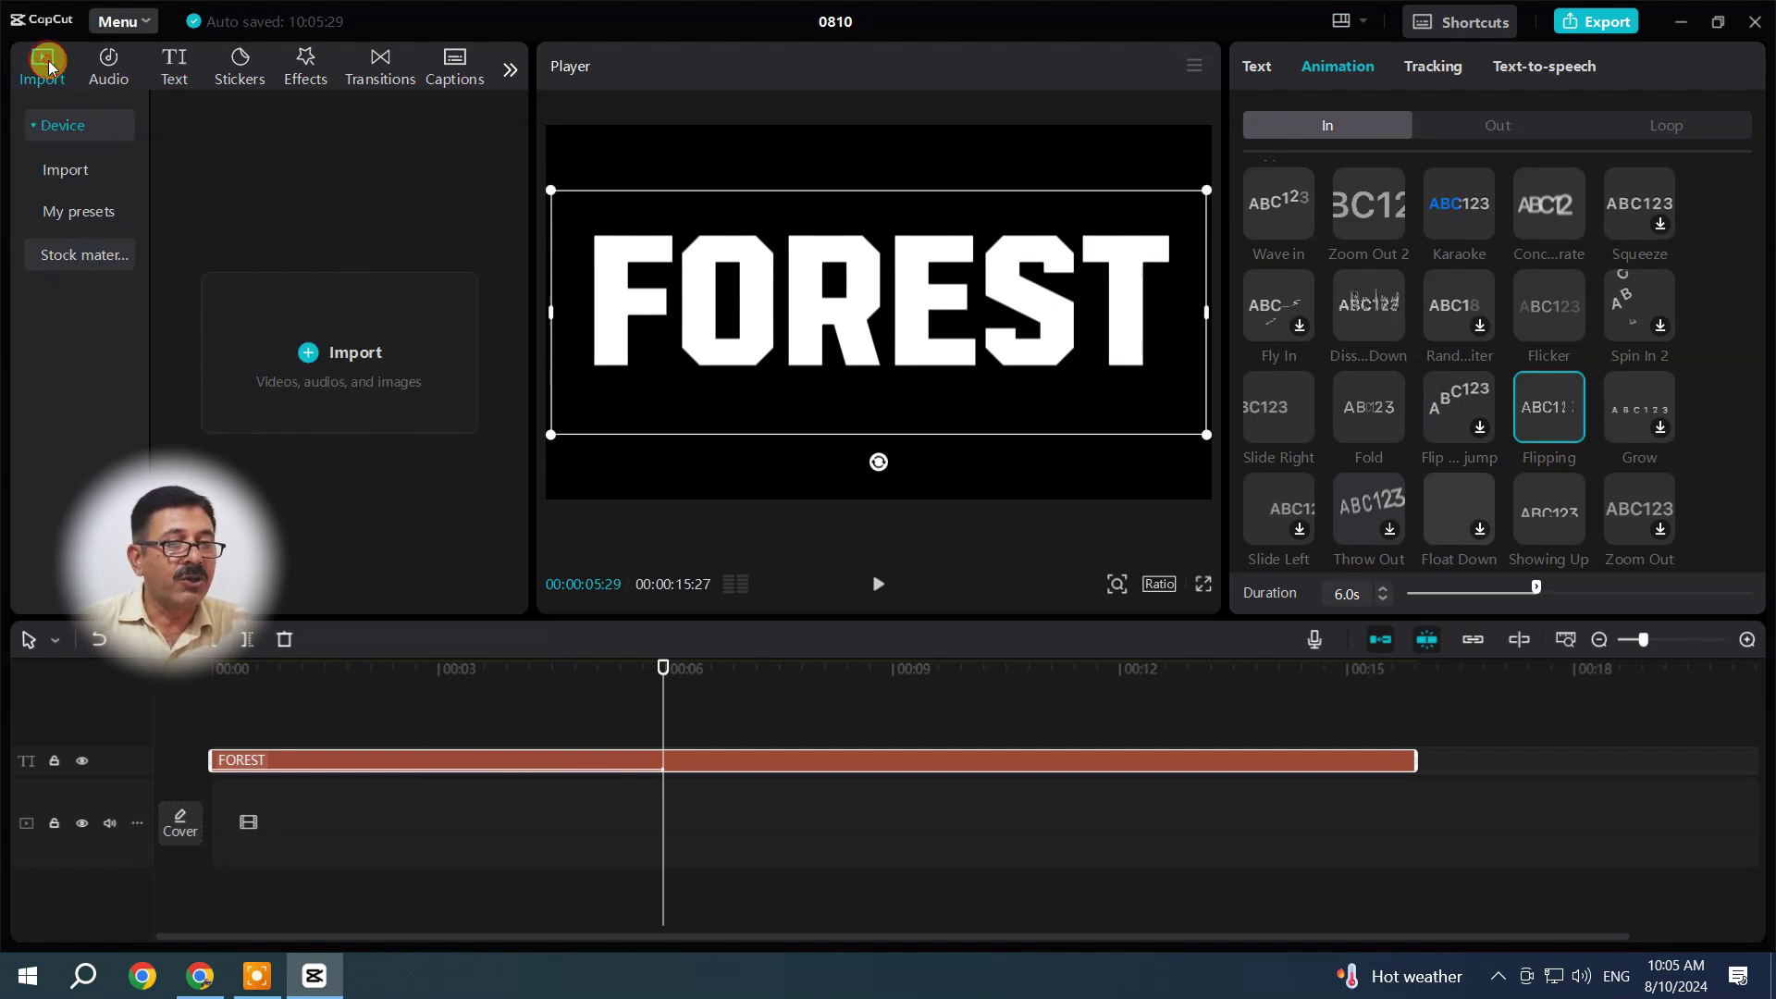
left_click(319, 370)
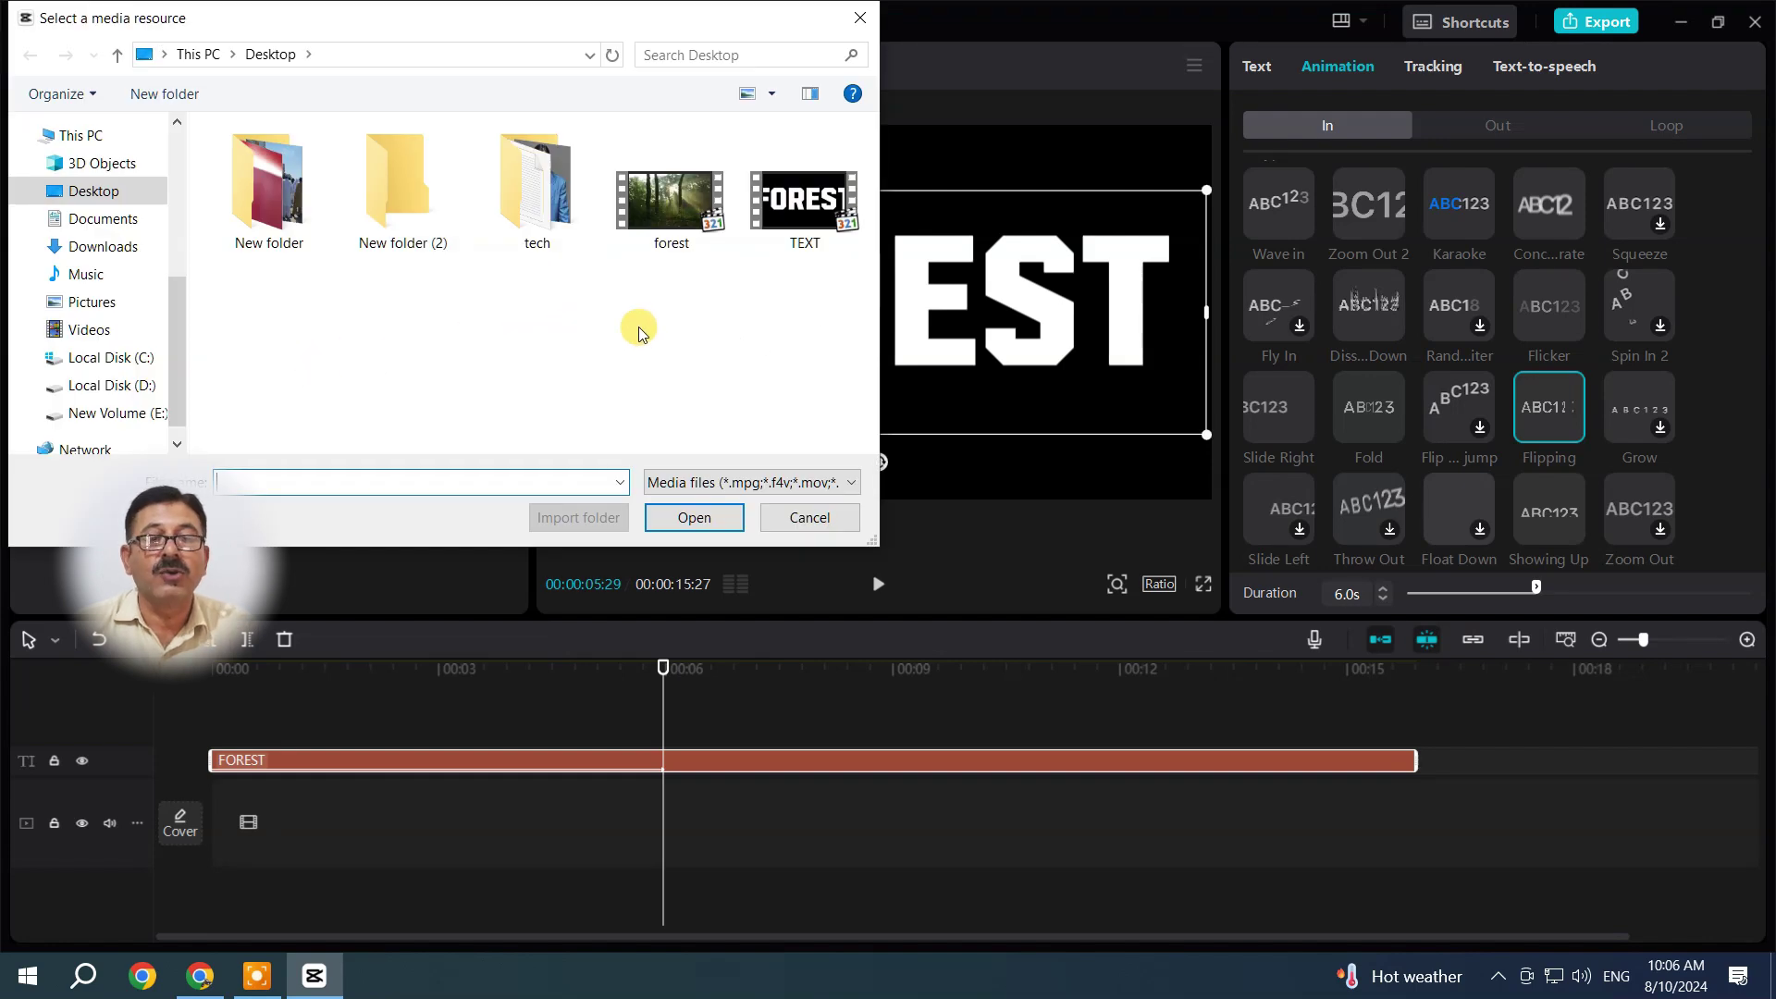
left_click(801, 211)
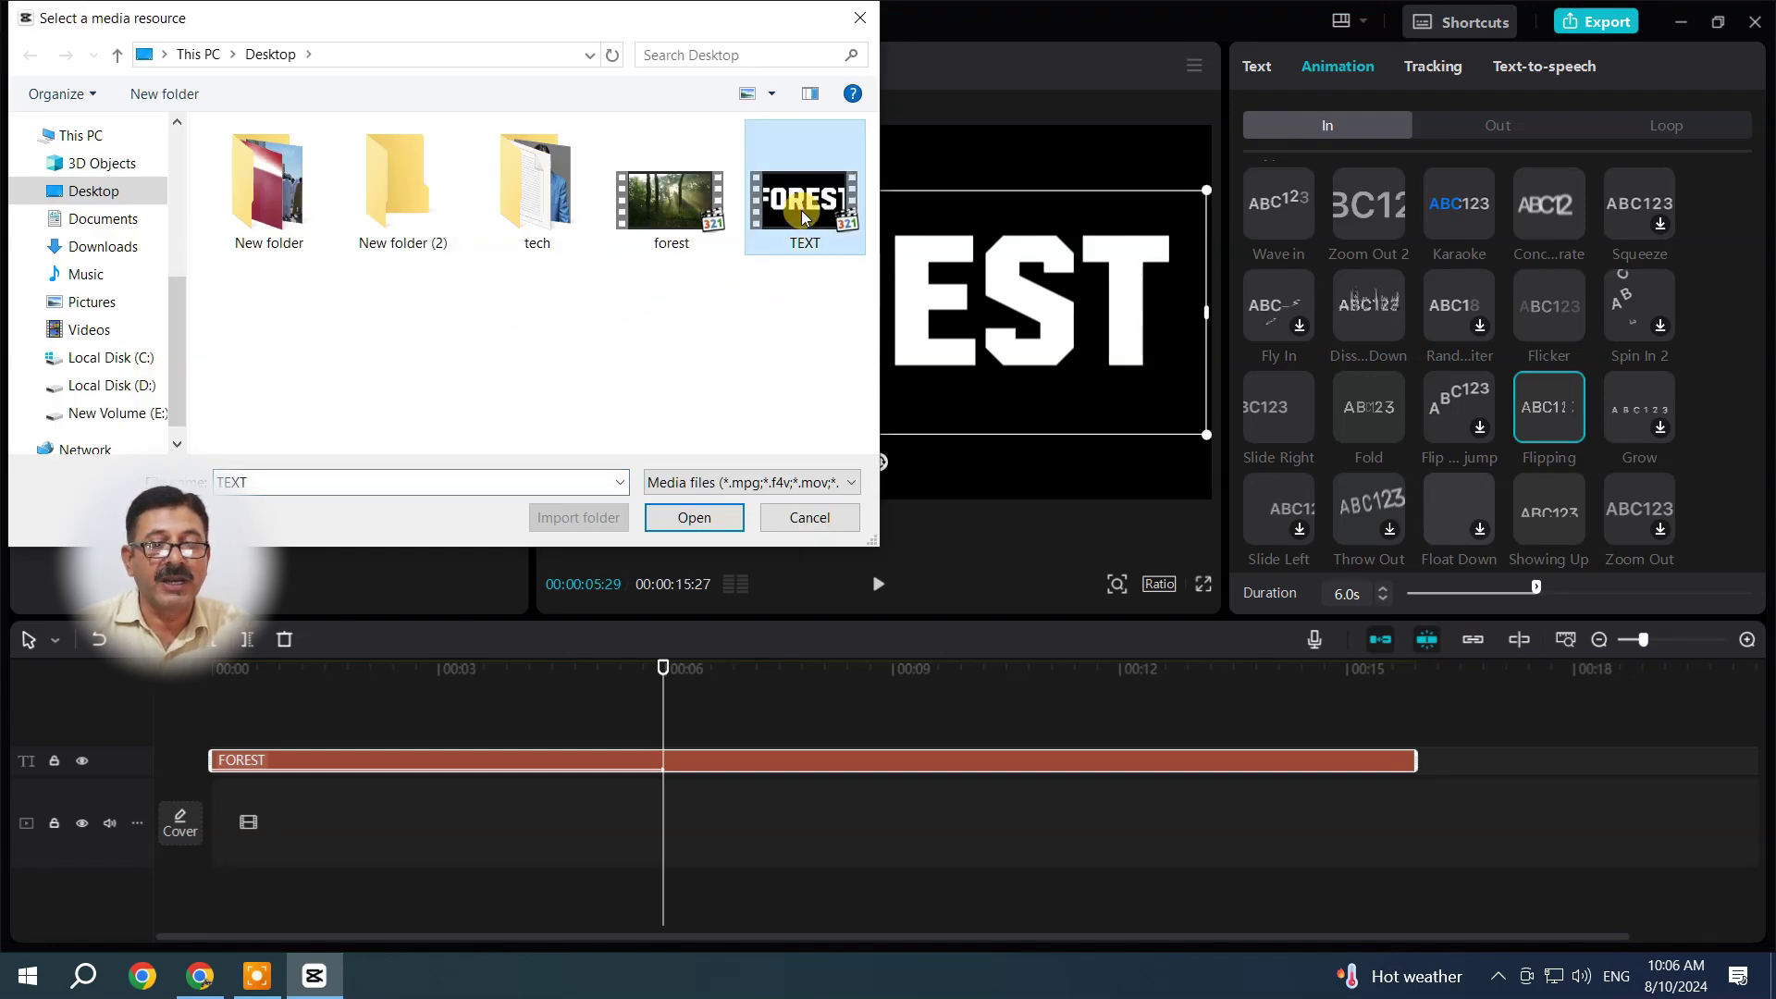
left_click(696, 518)
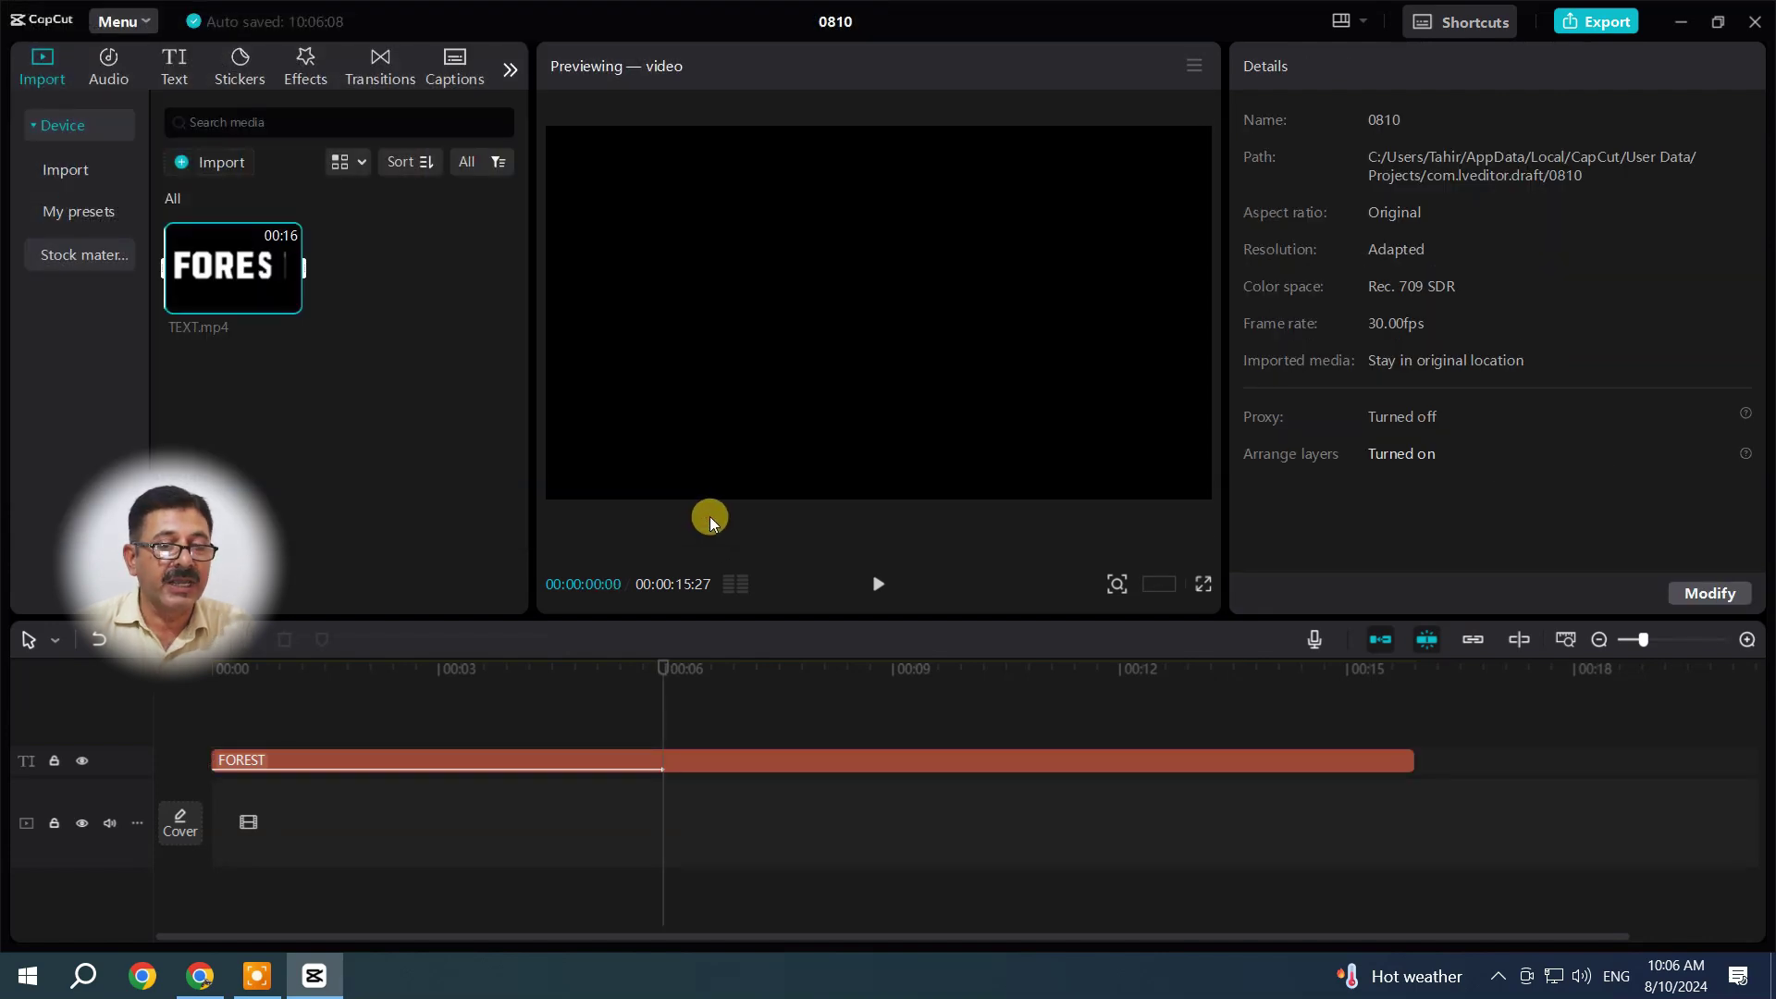
left_click_drag(226, 285, 214, 829)
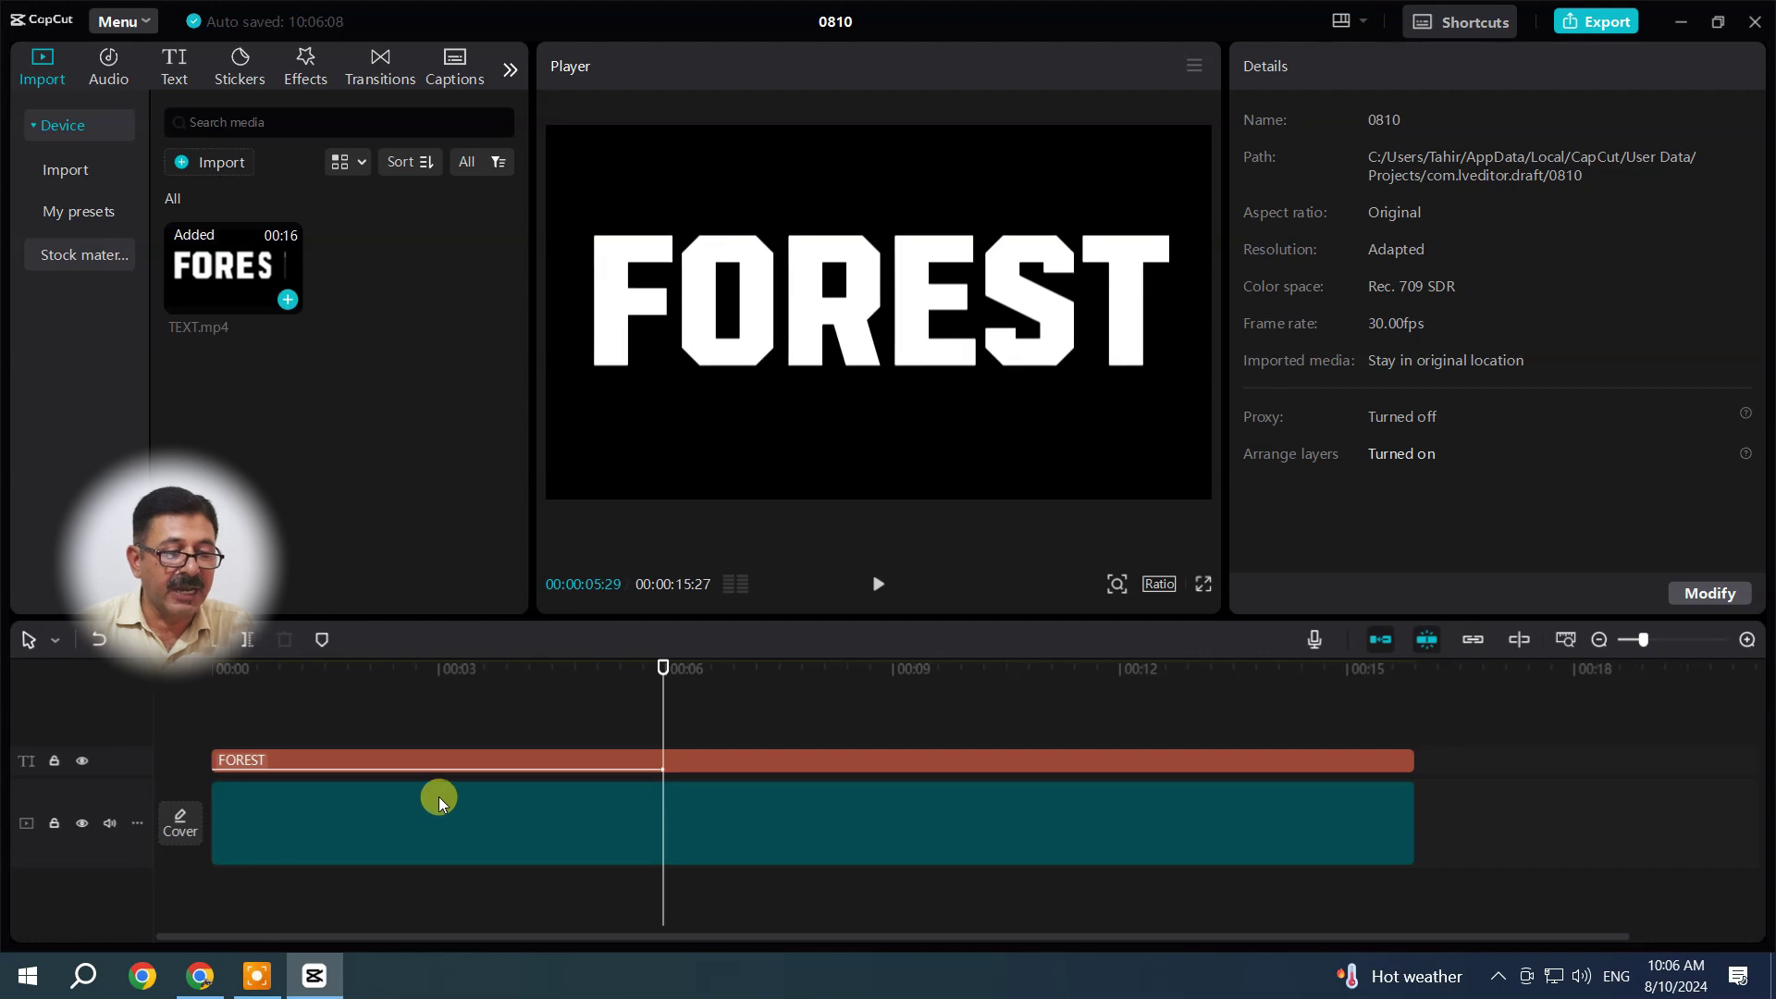
Delete the original FOREST text clip from the timeline and return the playhead to the start
left_click(546, 798)
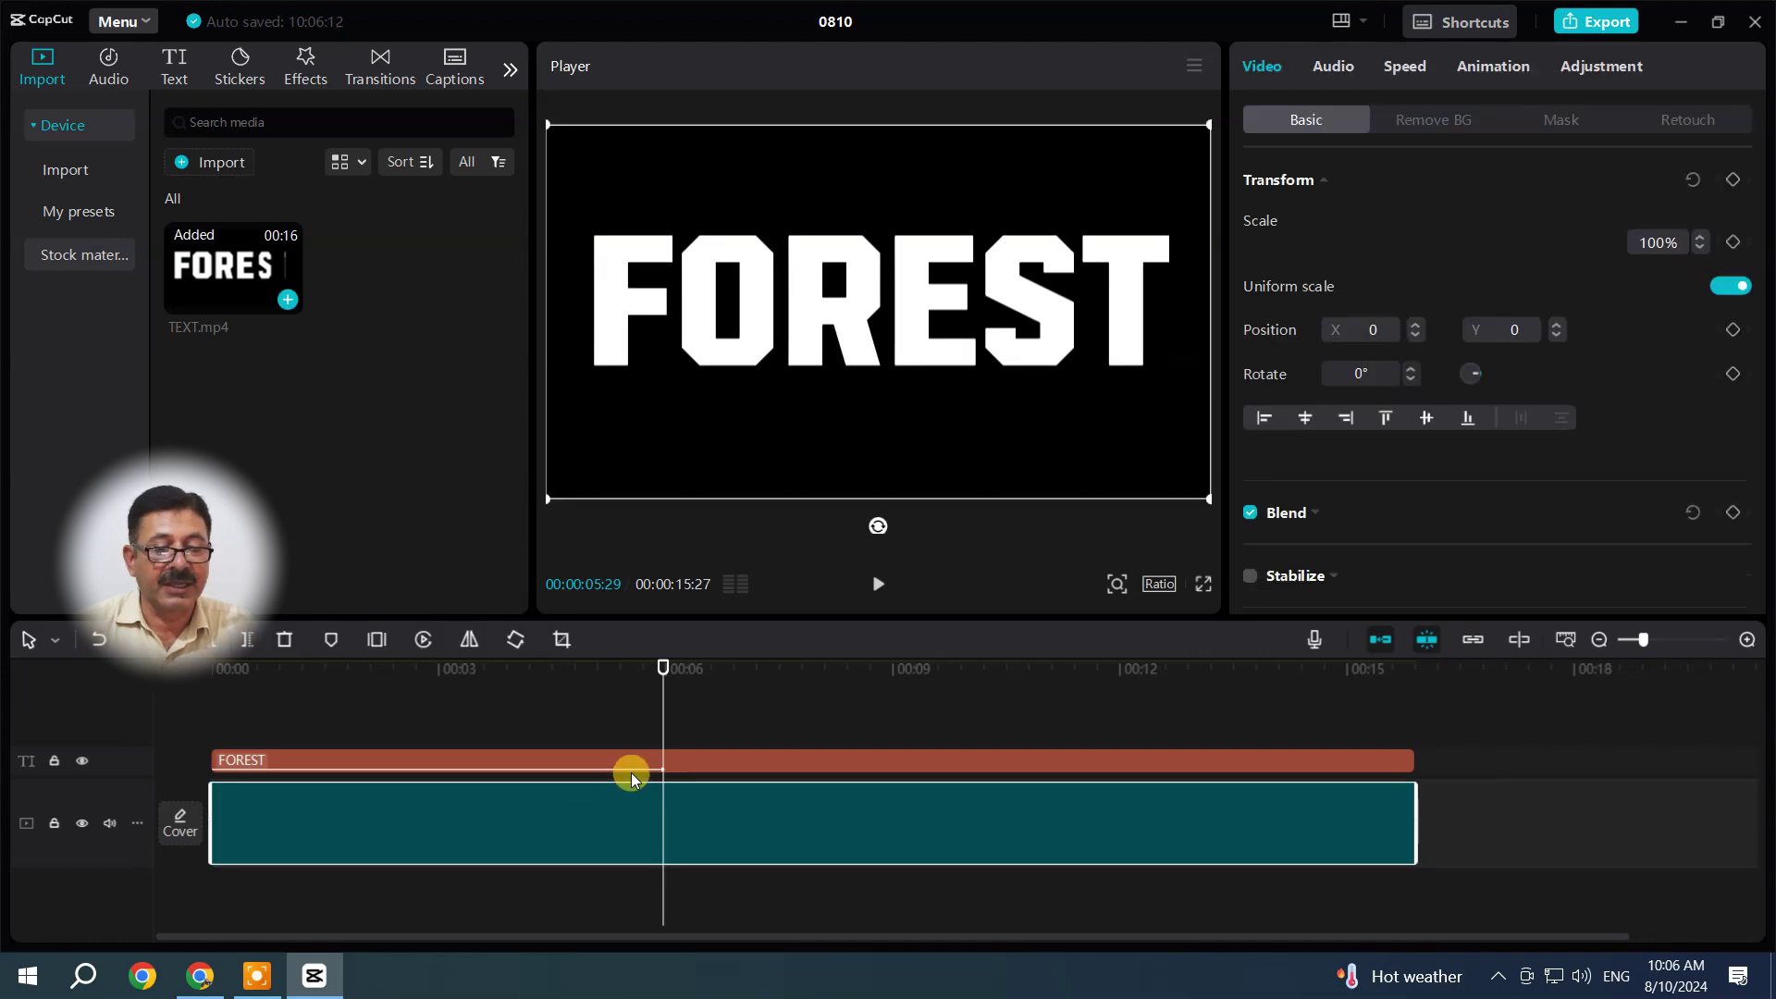
left_click(760, 763)
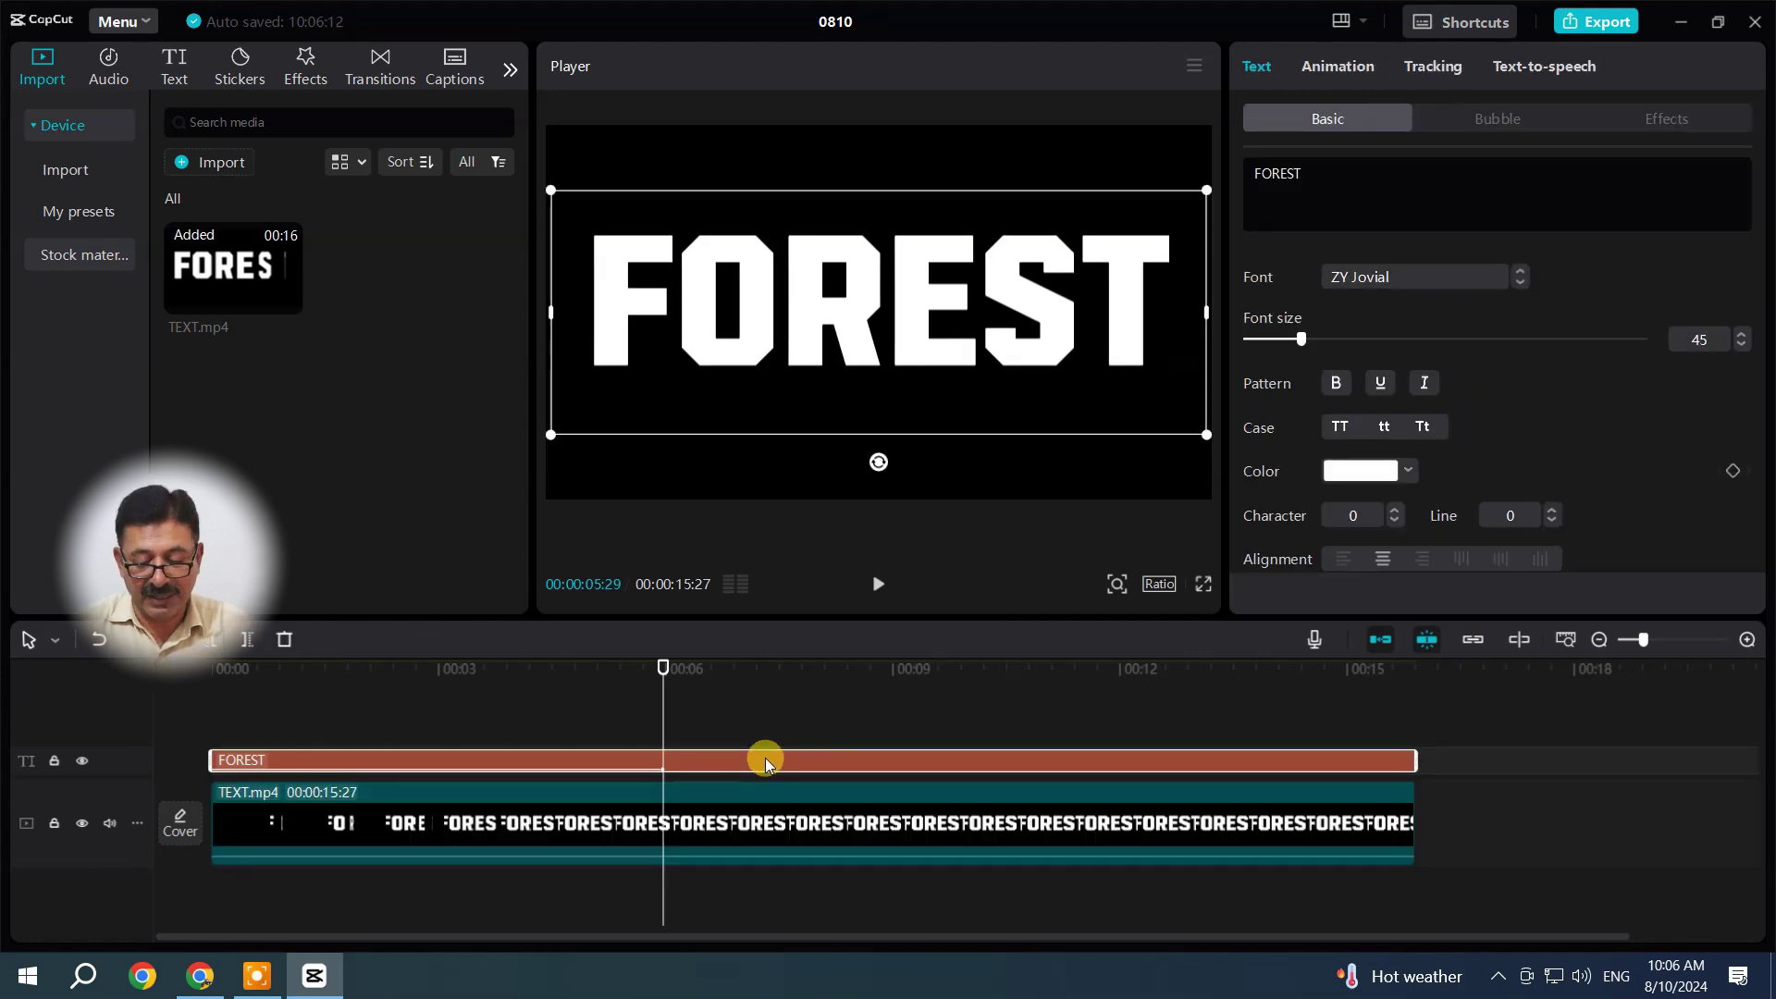
key("Delete")
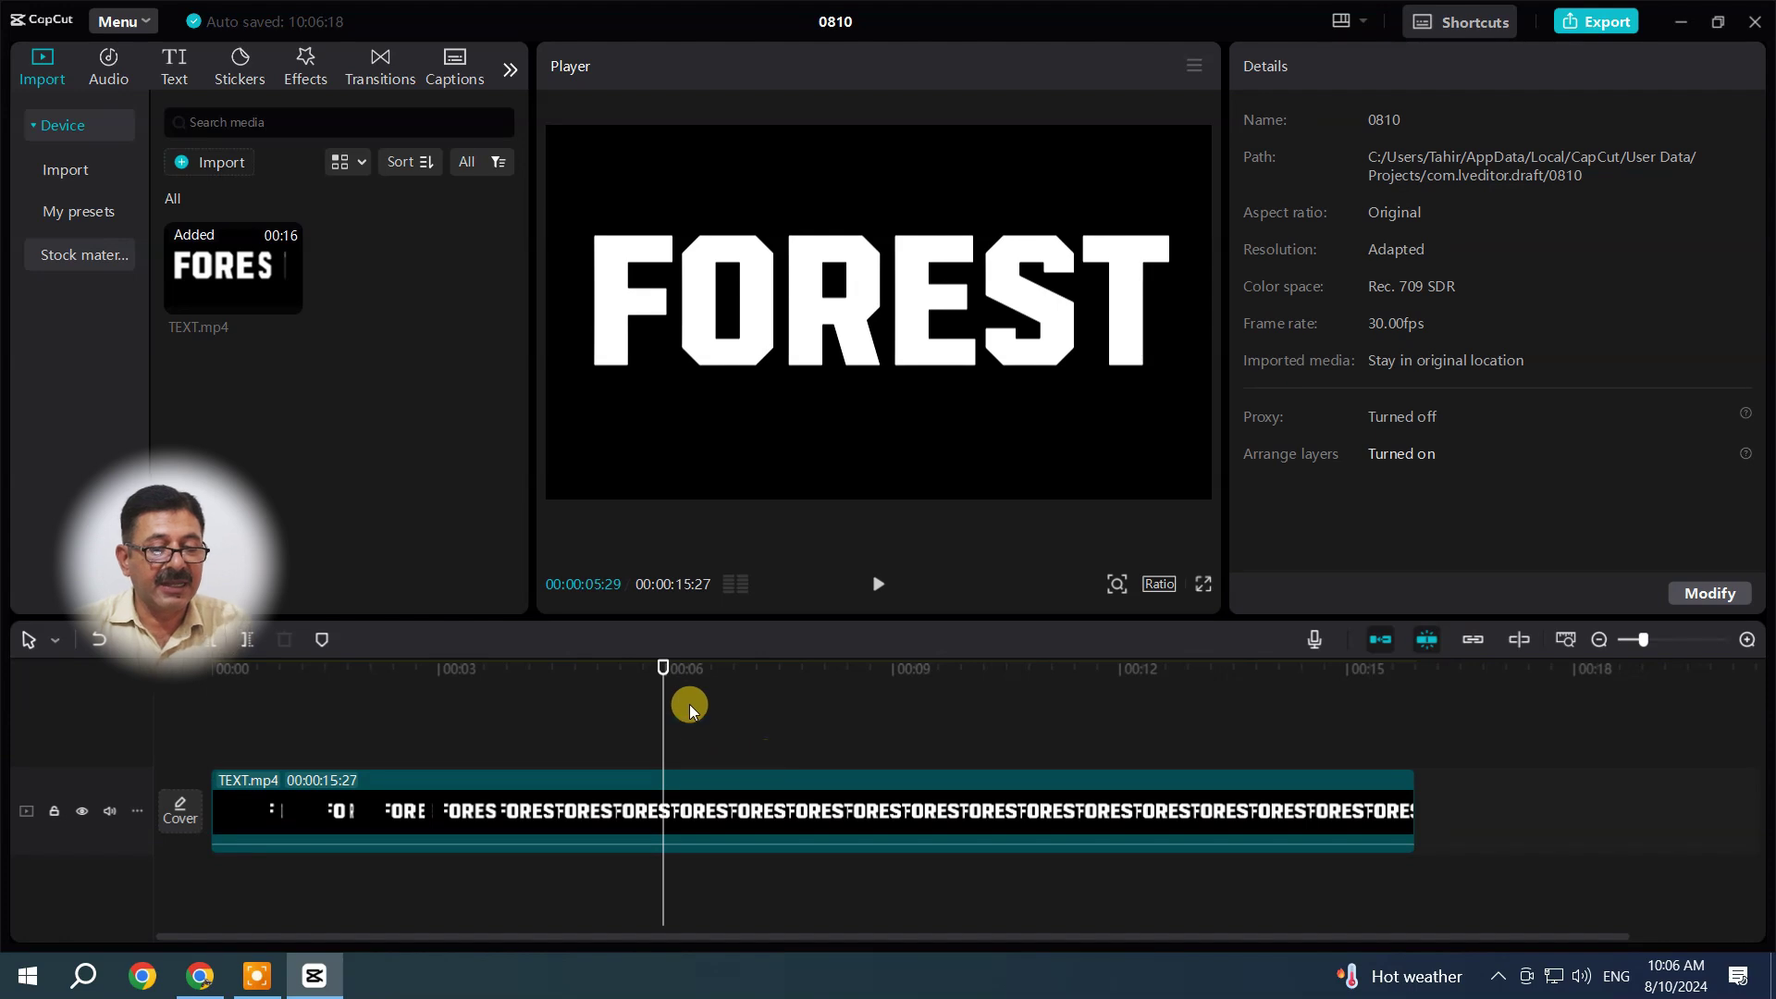
left_click_drag(691, 703, 158, 713)
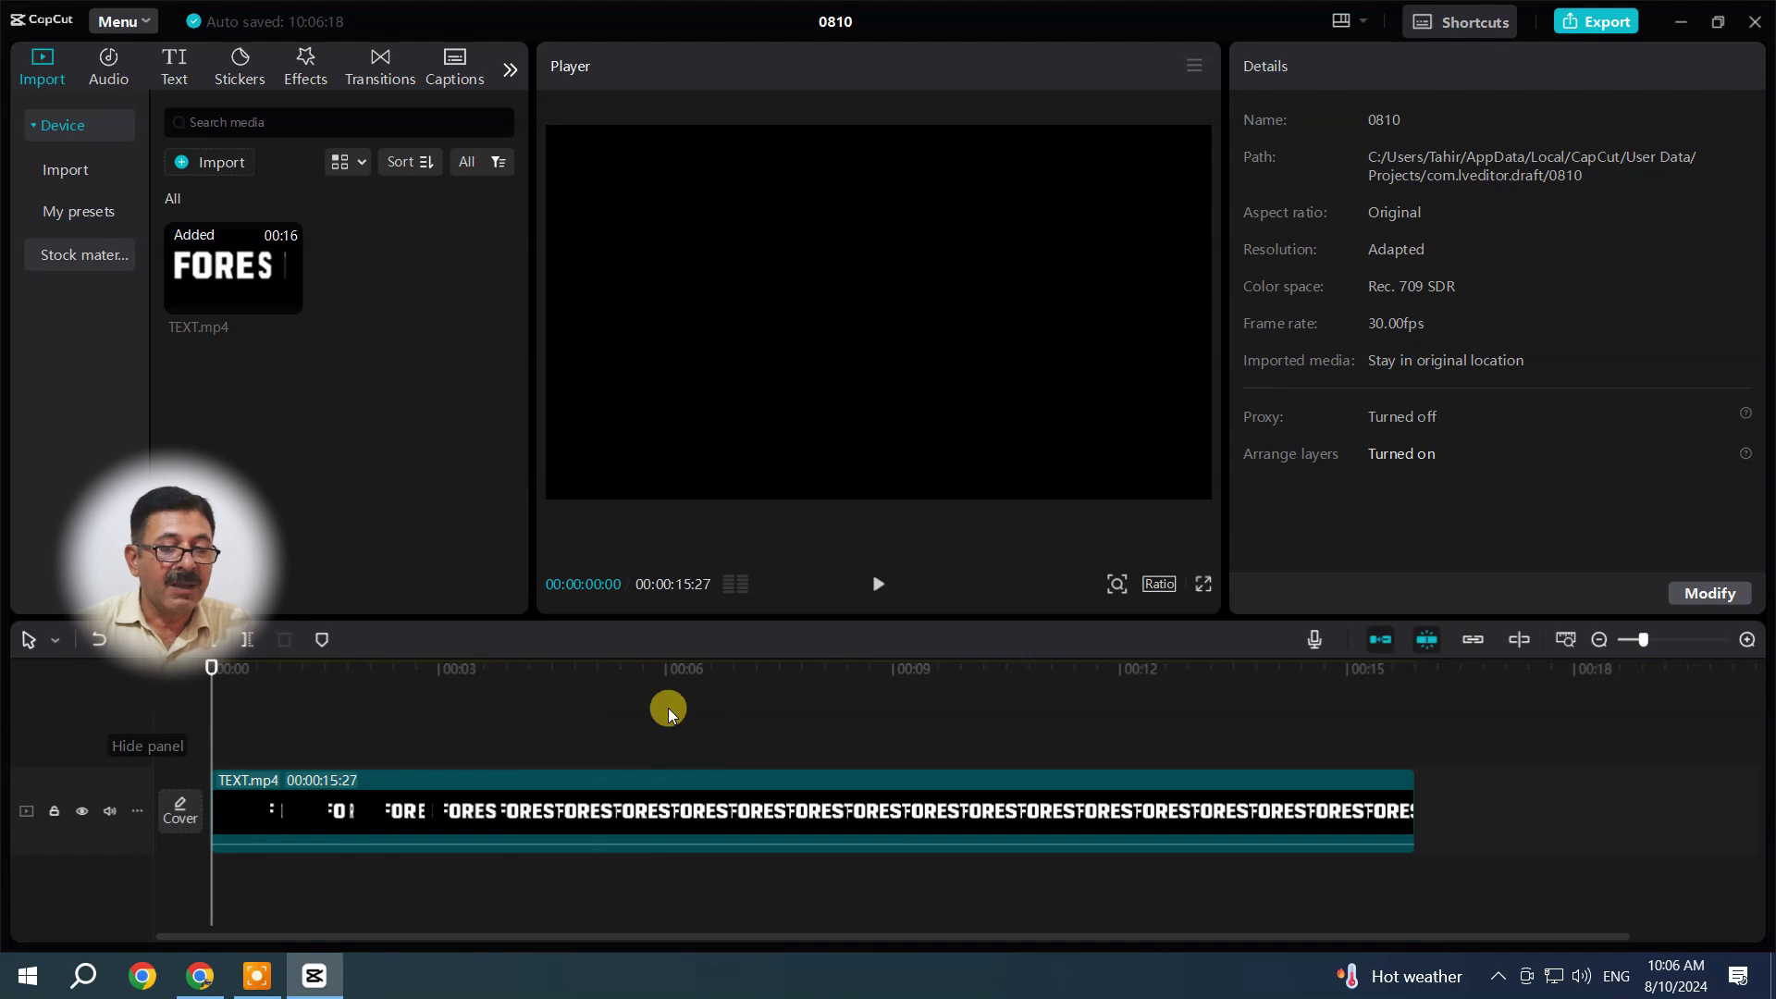
Import the forest video from the desktop and add it to the timeline alongside the TEXT.mp4 clip
left_click(200, 160)
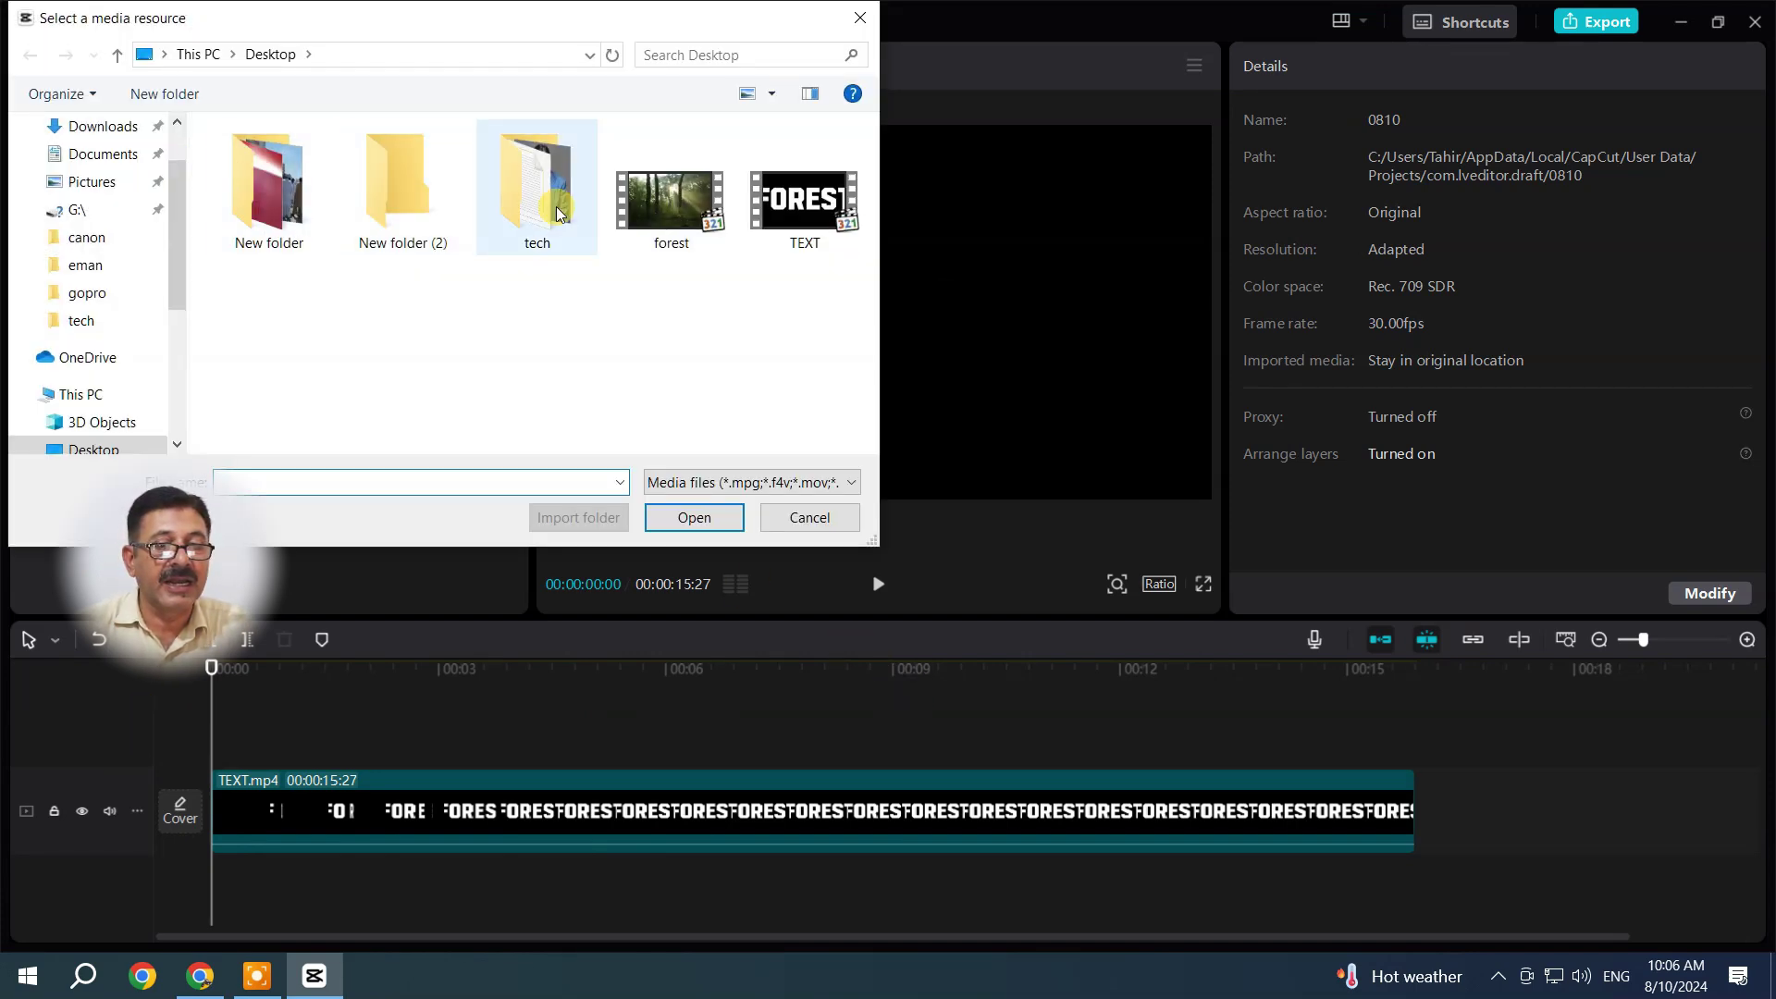
left_click(653, 214)
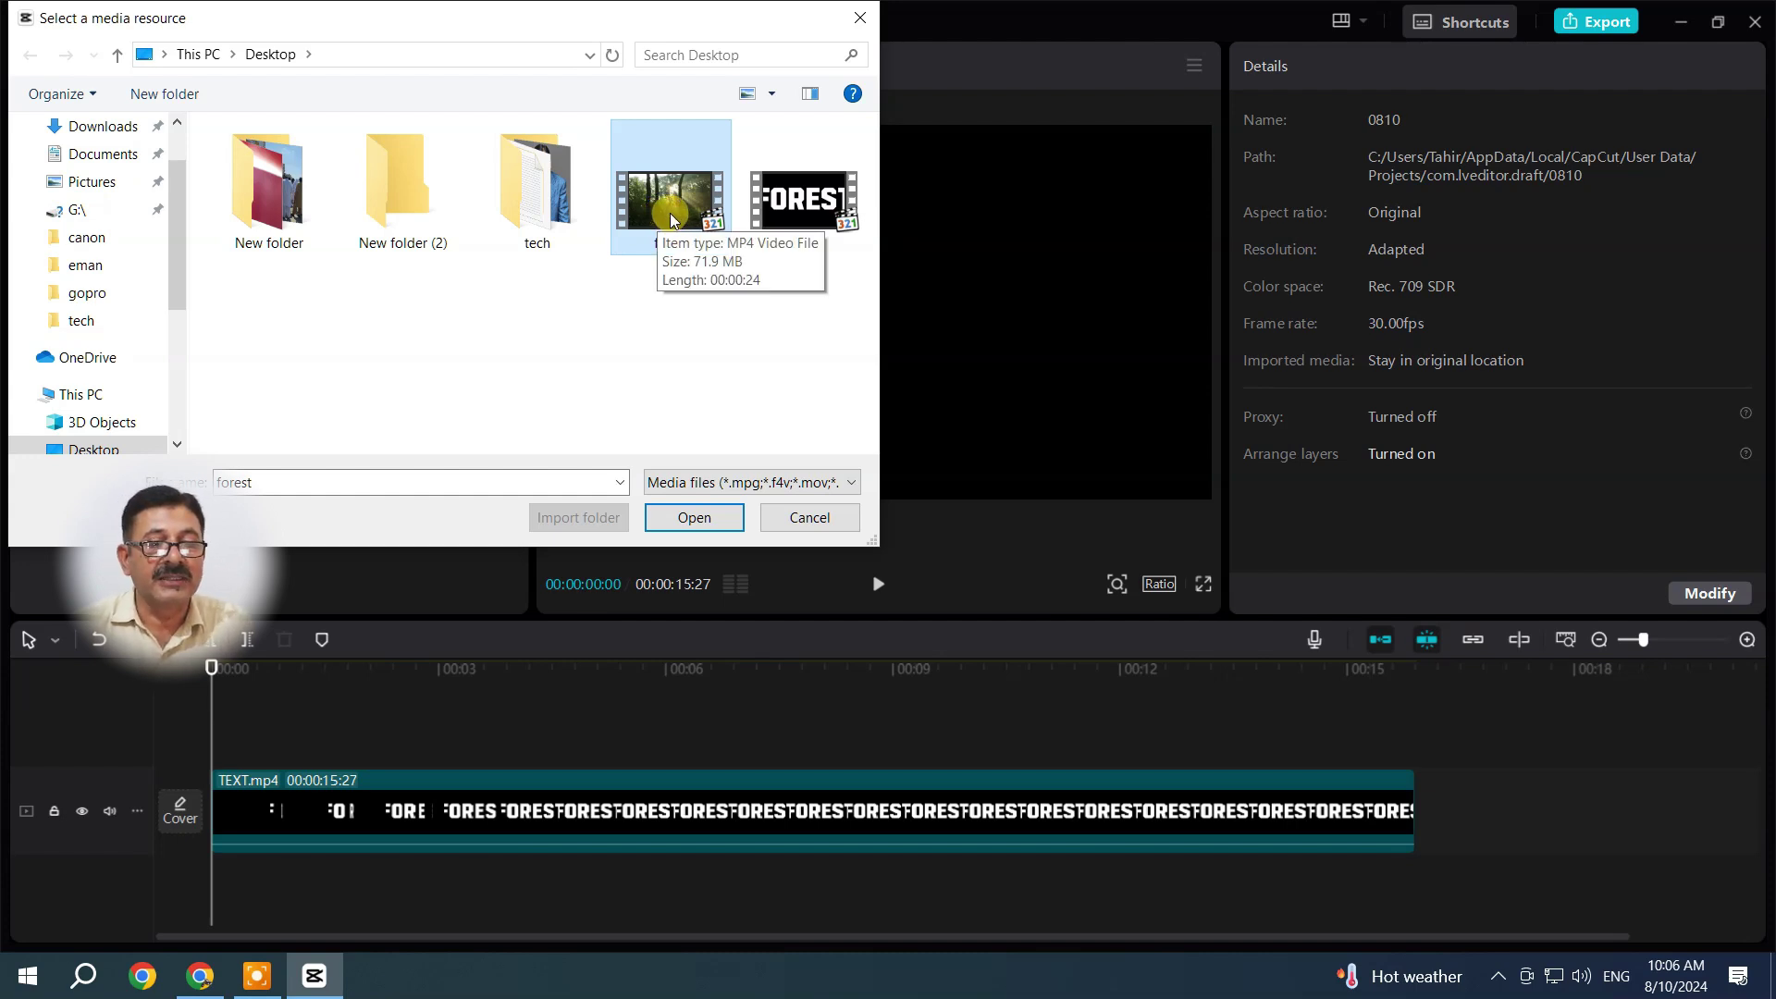
left_click(694, 518)
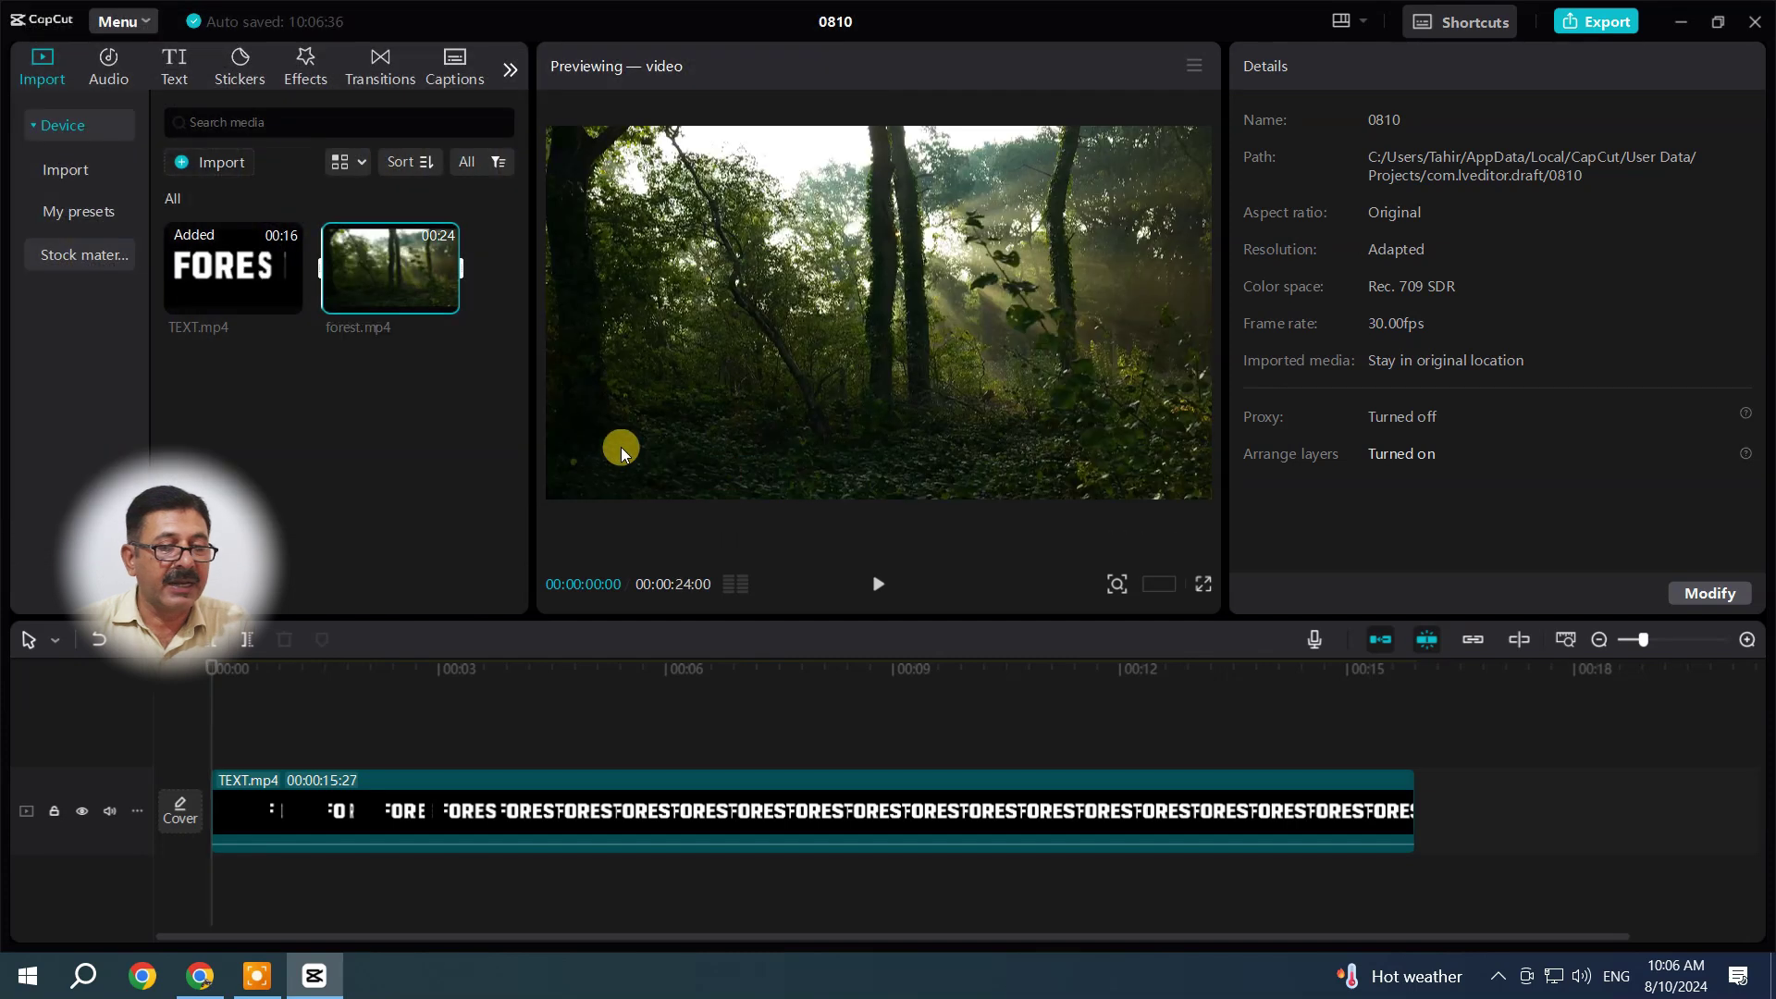
left_click_drag(383, 295, 251, 894)
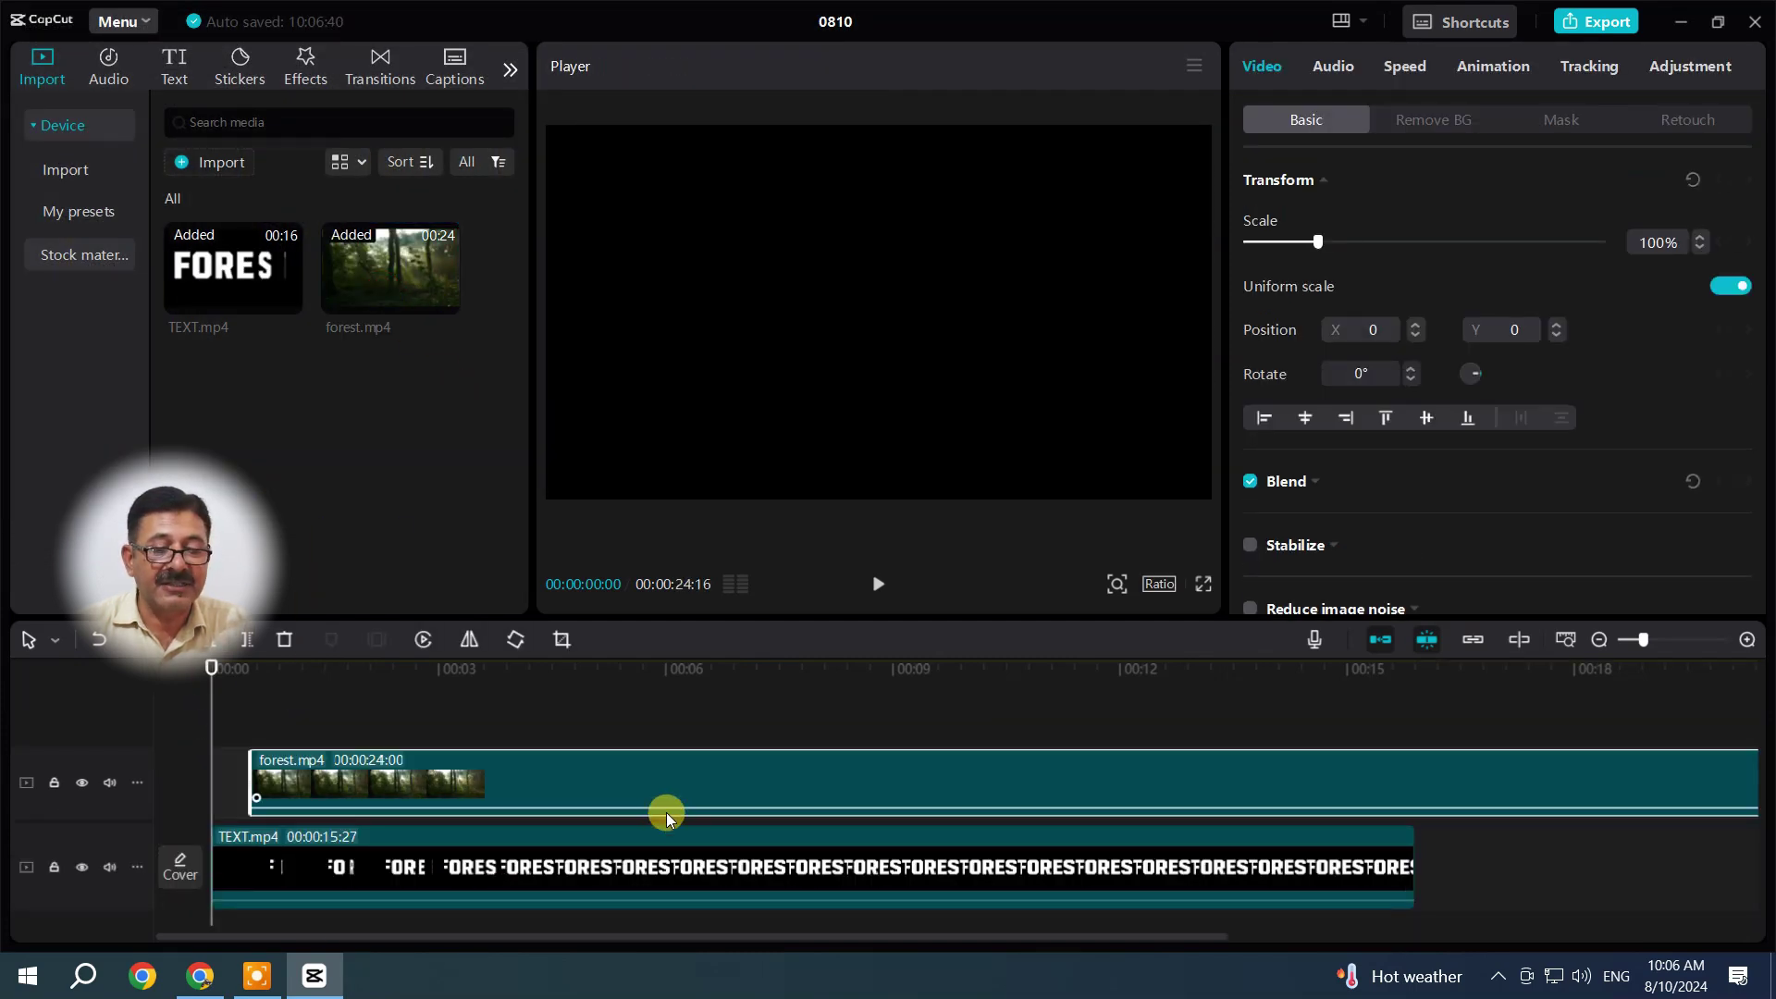
Rearrange the clips so forest.mp4 fills the main track and TEXT.mp4 sits on the track above, both starting at zero
left_click_drag(447, 778, 1628, 863)
left_click_drag(777, 805, 762, 731)
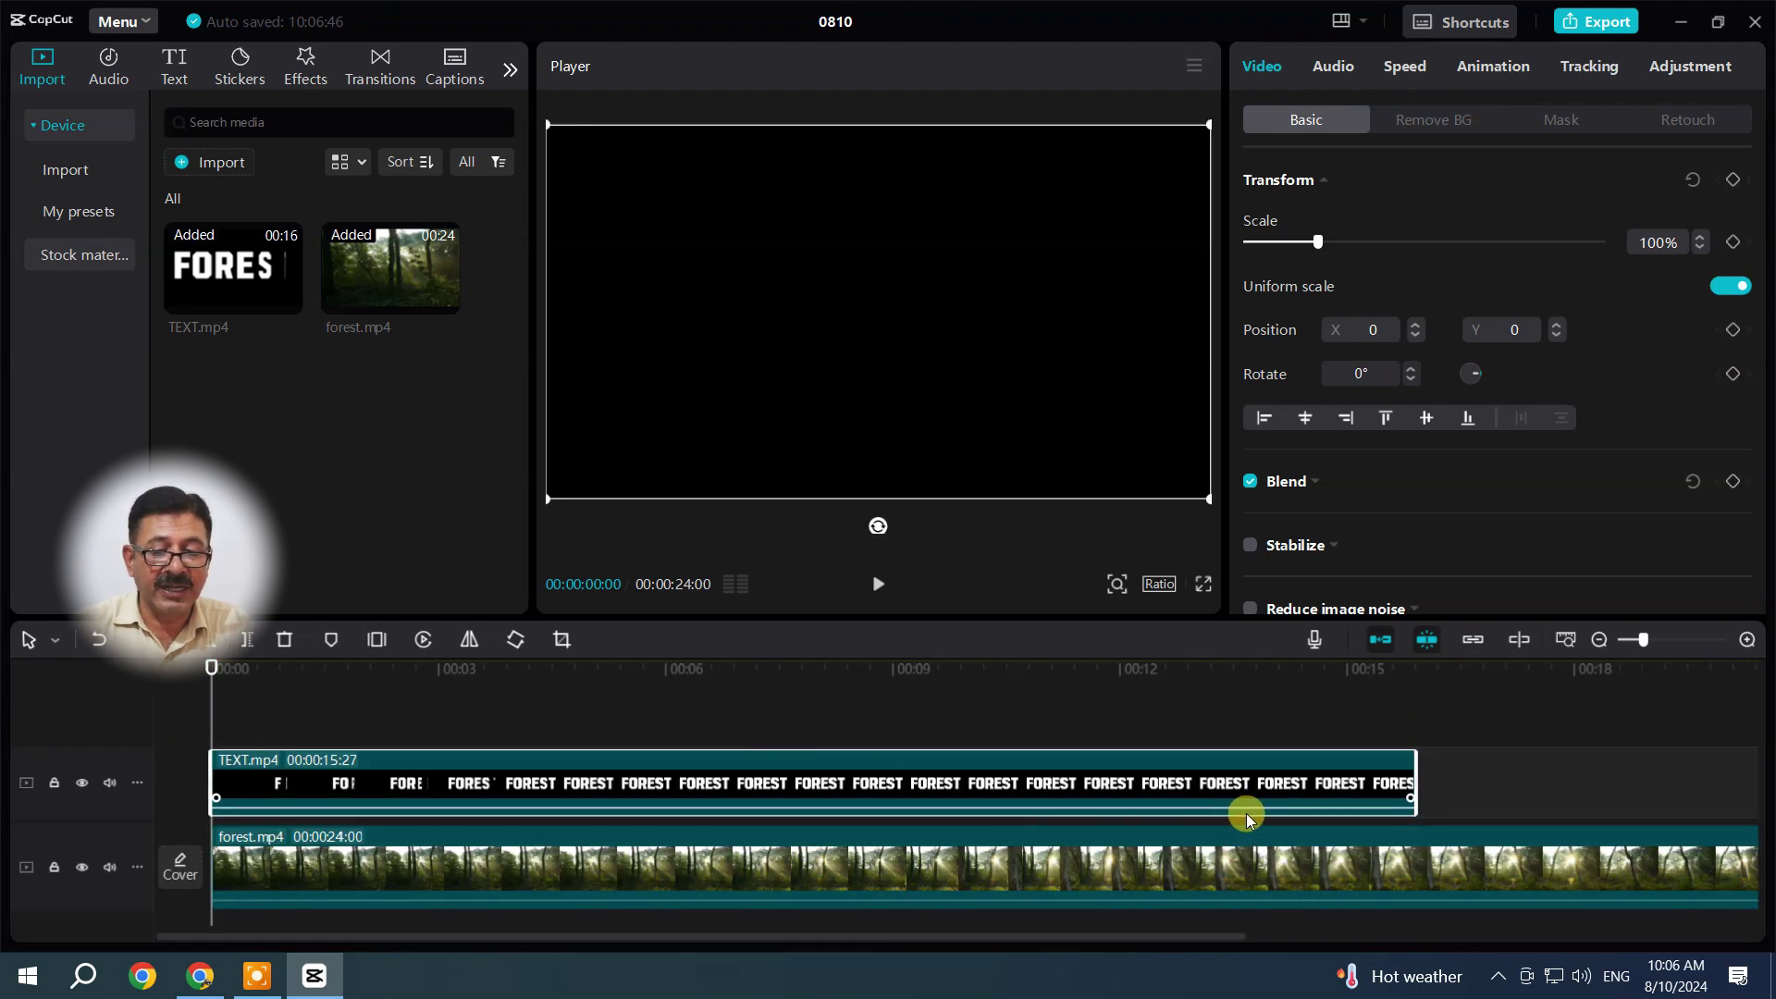
left_click(1566, 639)
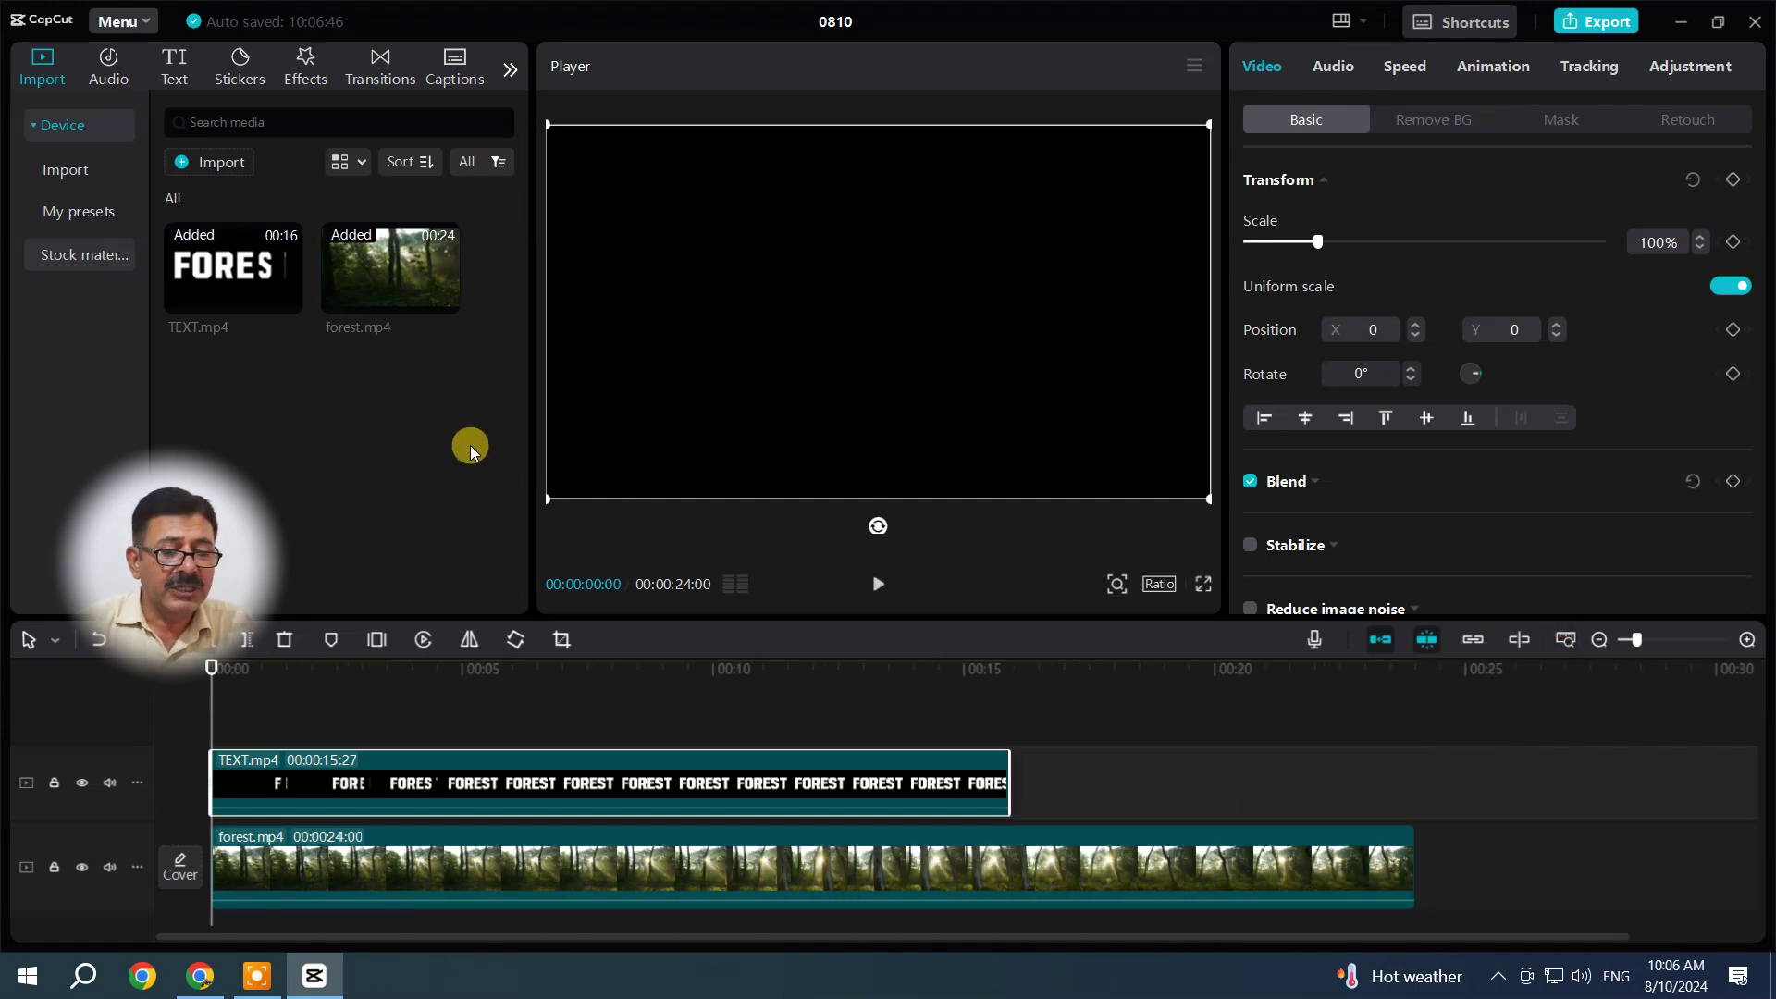
Add the Heartbeat Symphony track from the Vlog music to the timeline beneath forest.mp4, starting at zero
left_click(115, 74)
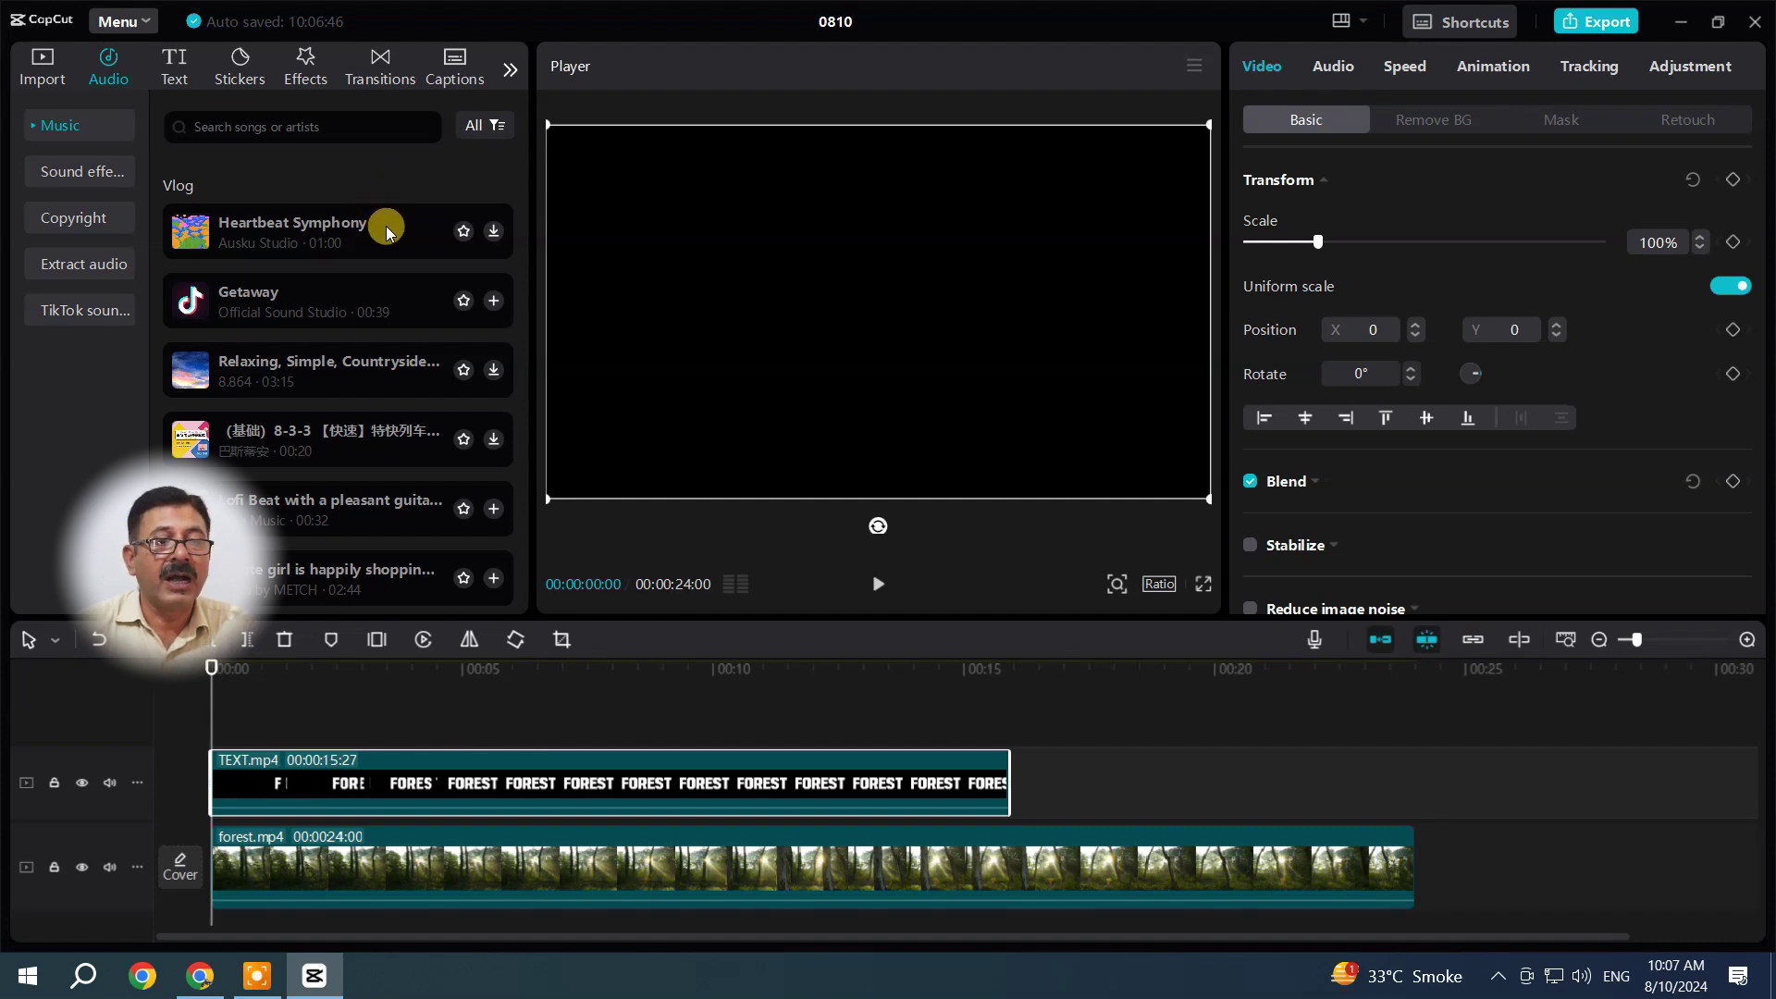
left_click(275, 247)
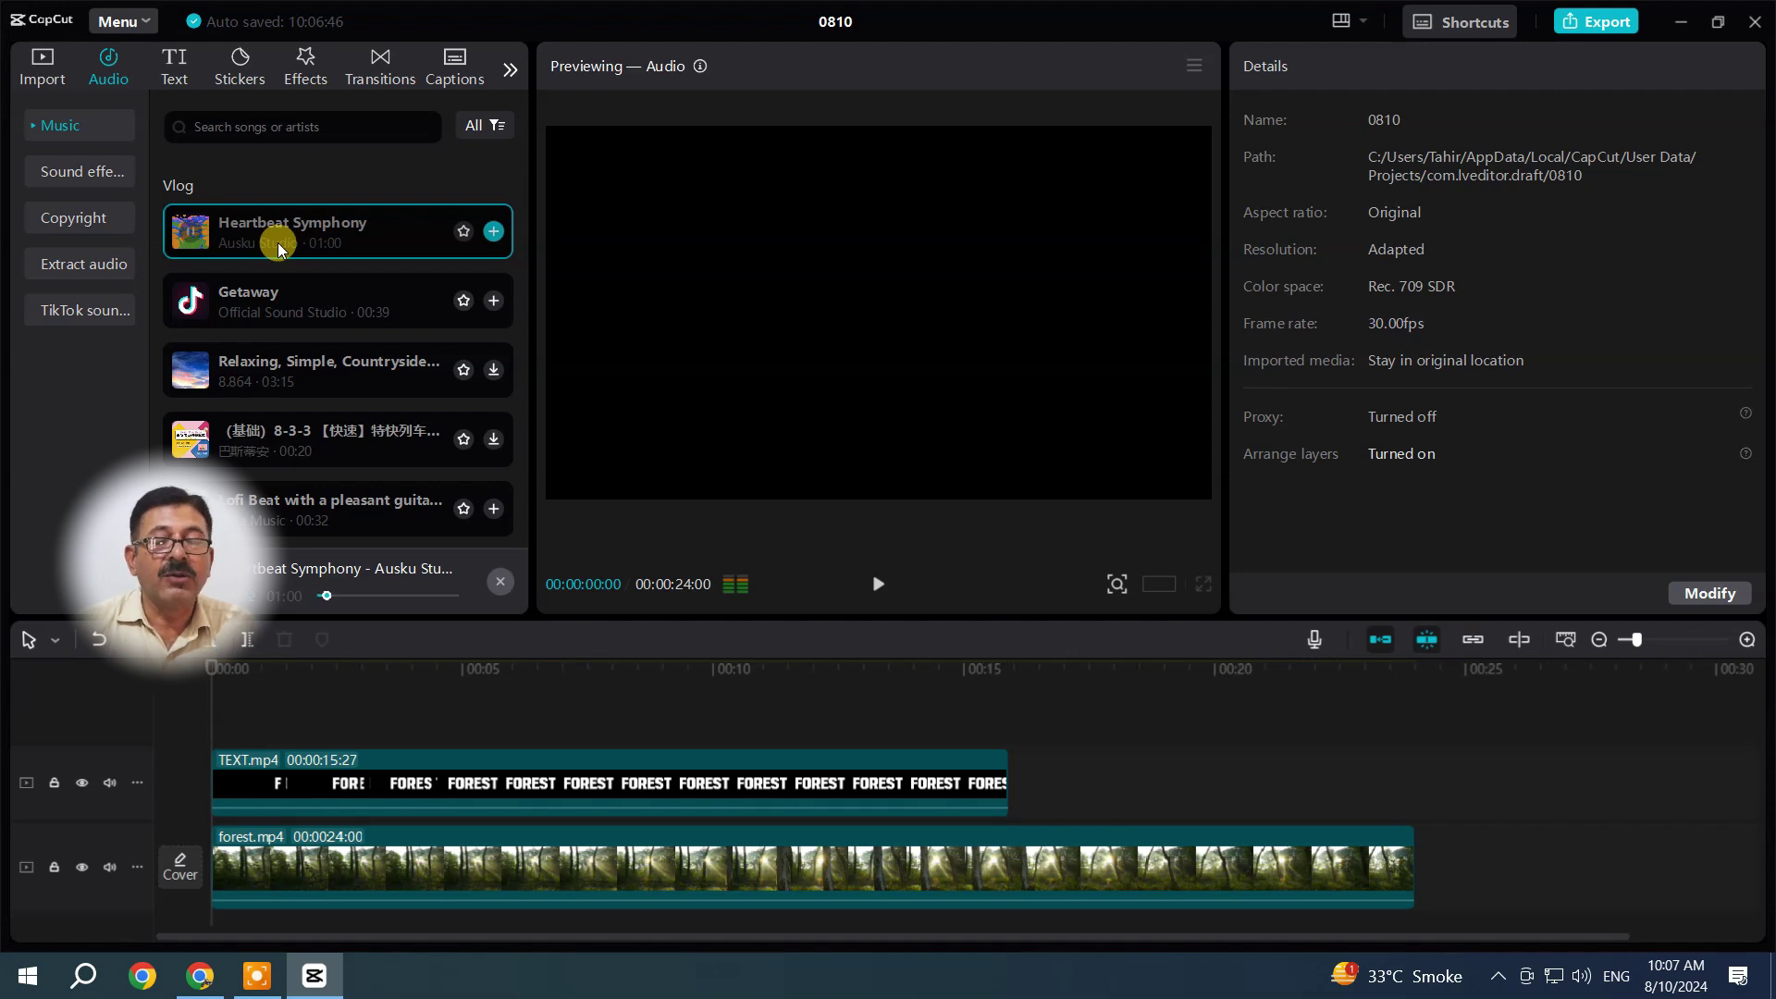
left_click_drag(275, 241, 206, 899)
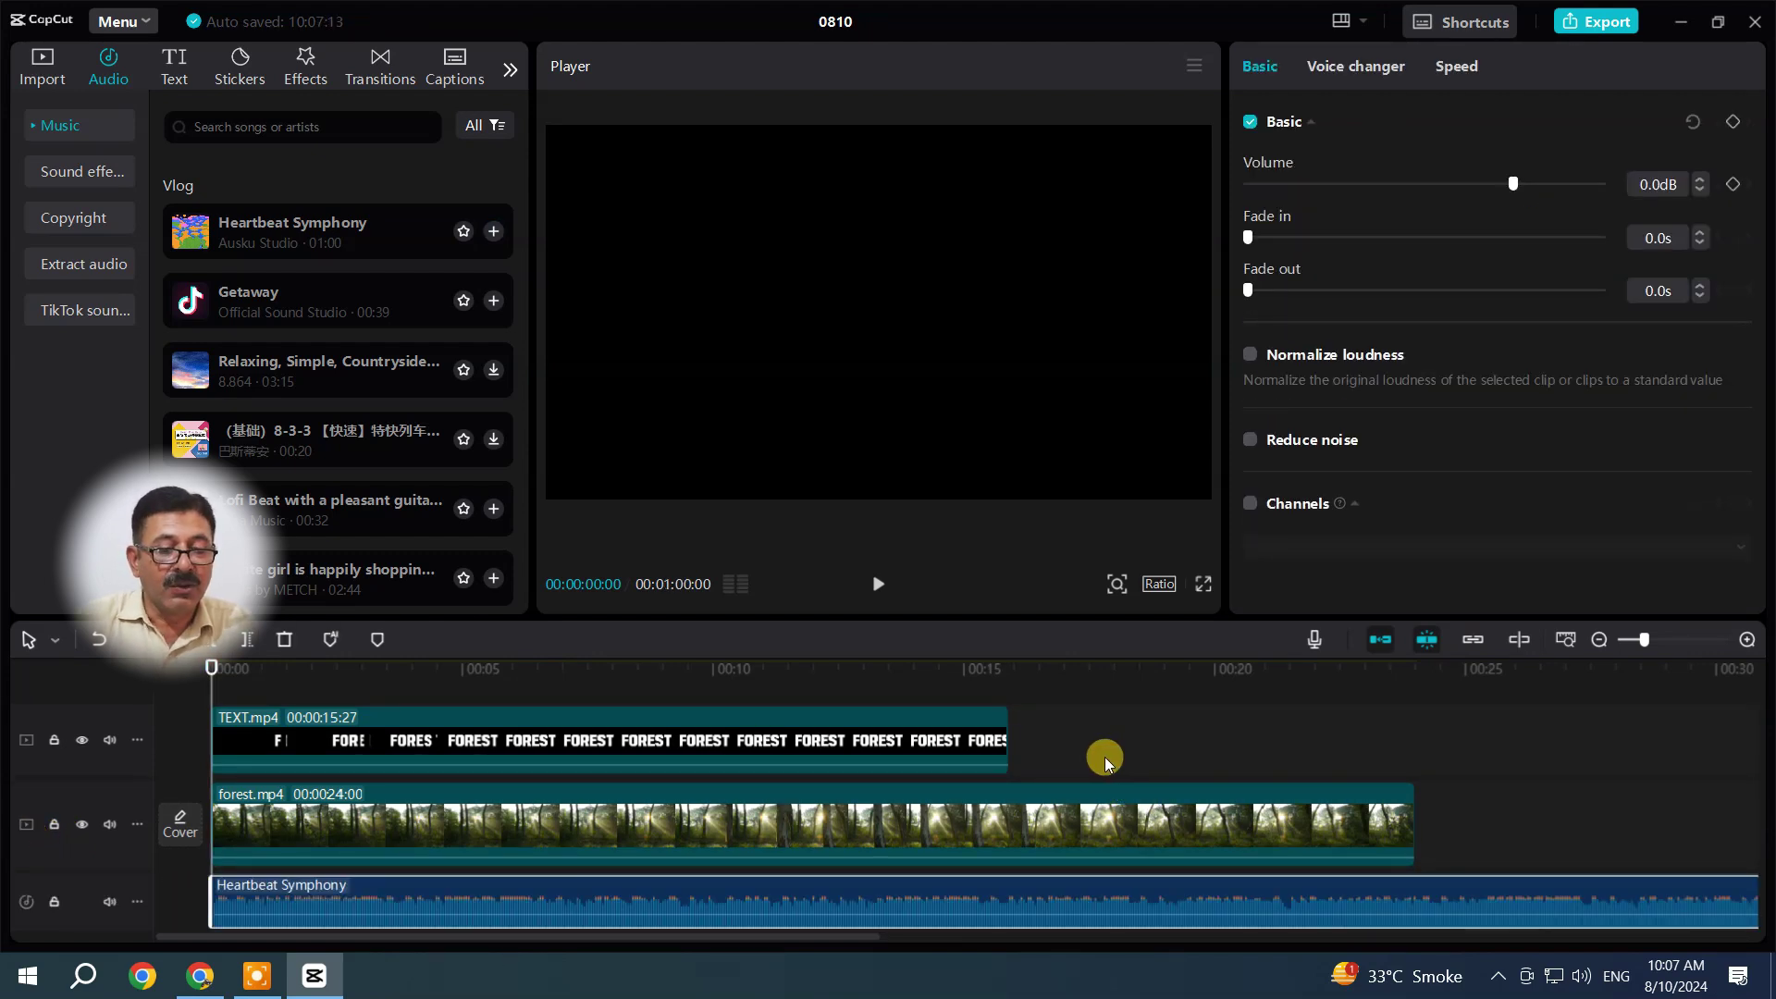
Set the blend mode of the TEXT.mp4 clip to Multiply
left_click(533, 726)
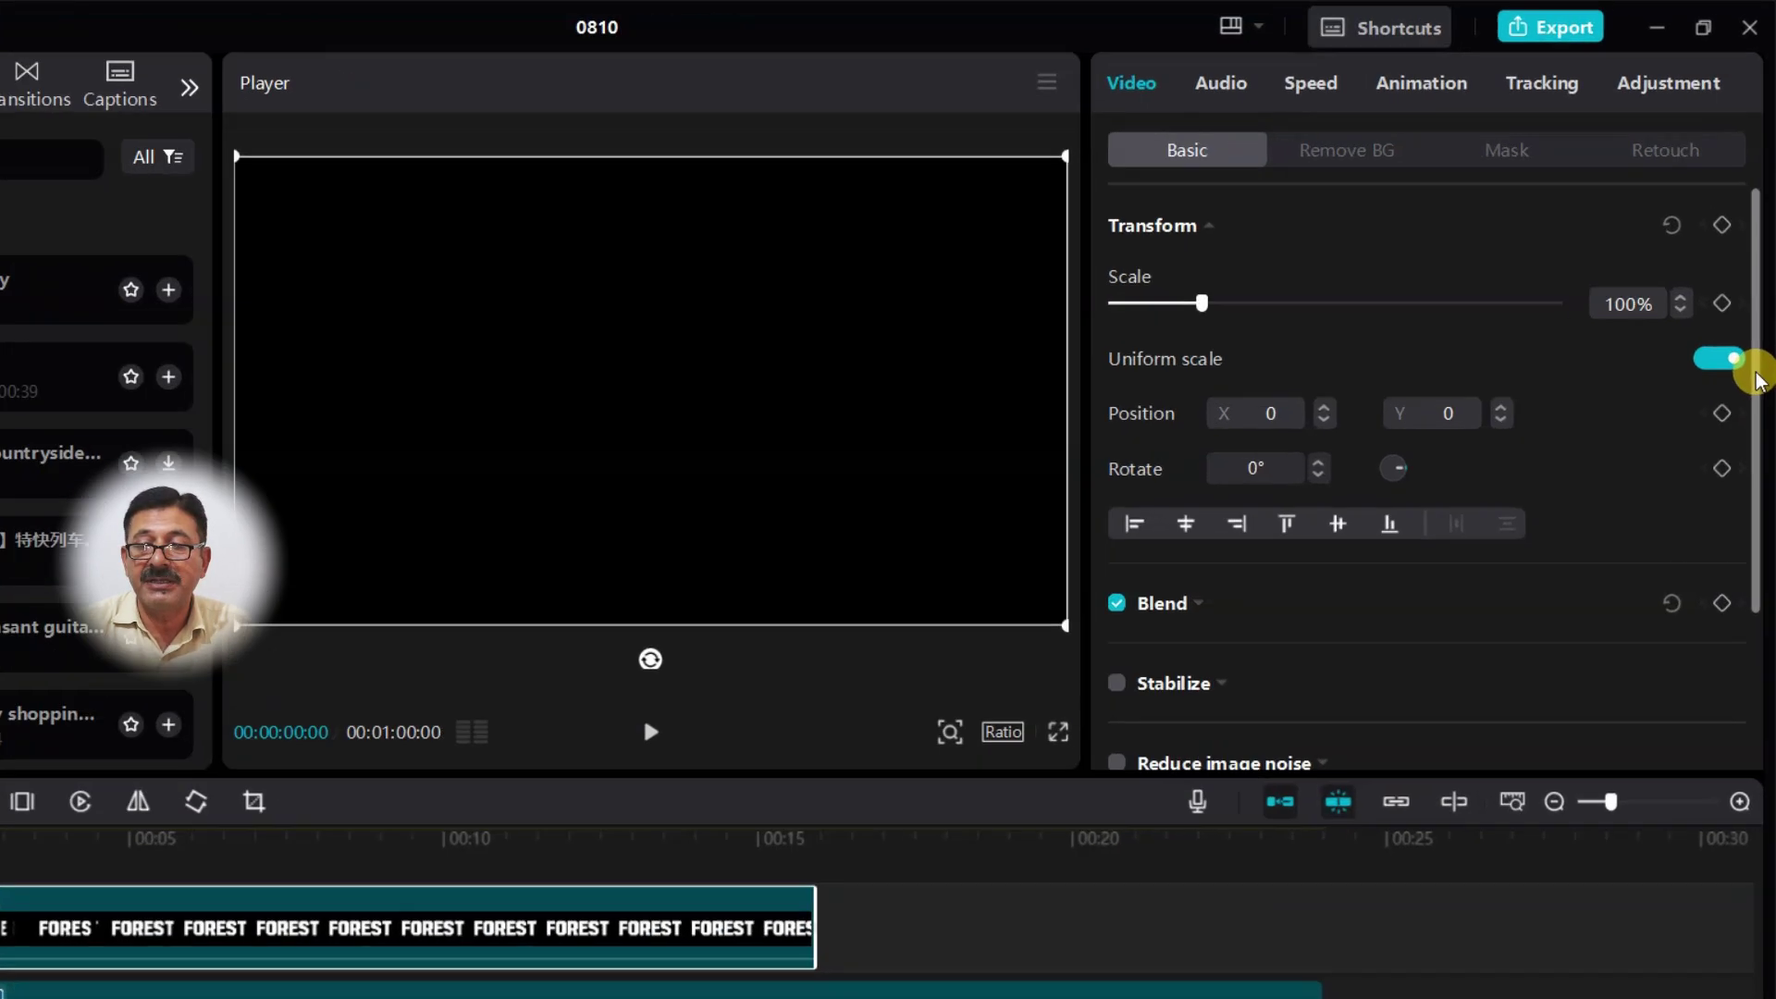
left_click_drag(1757, 296, 1758, 401)
left_click_drag(1752, 574, 1746, 671)
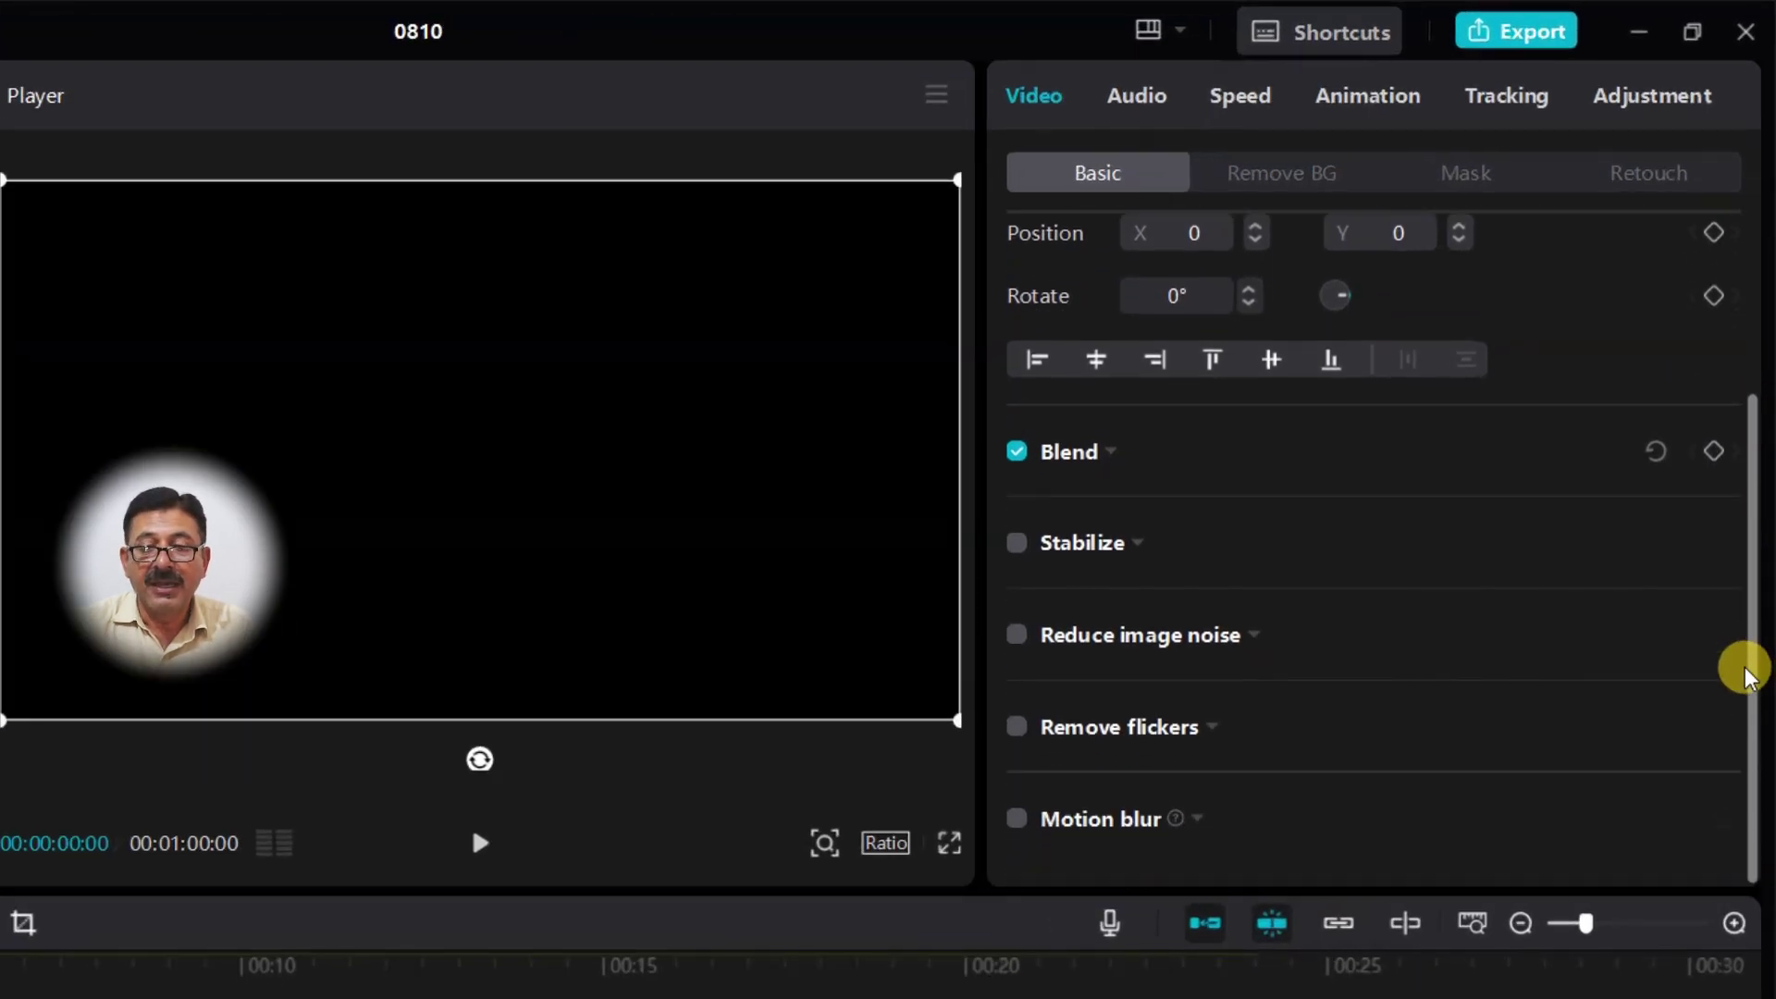
left_click(1112, 461)
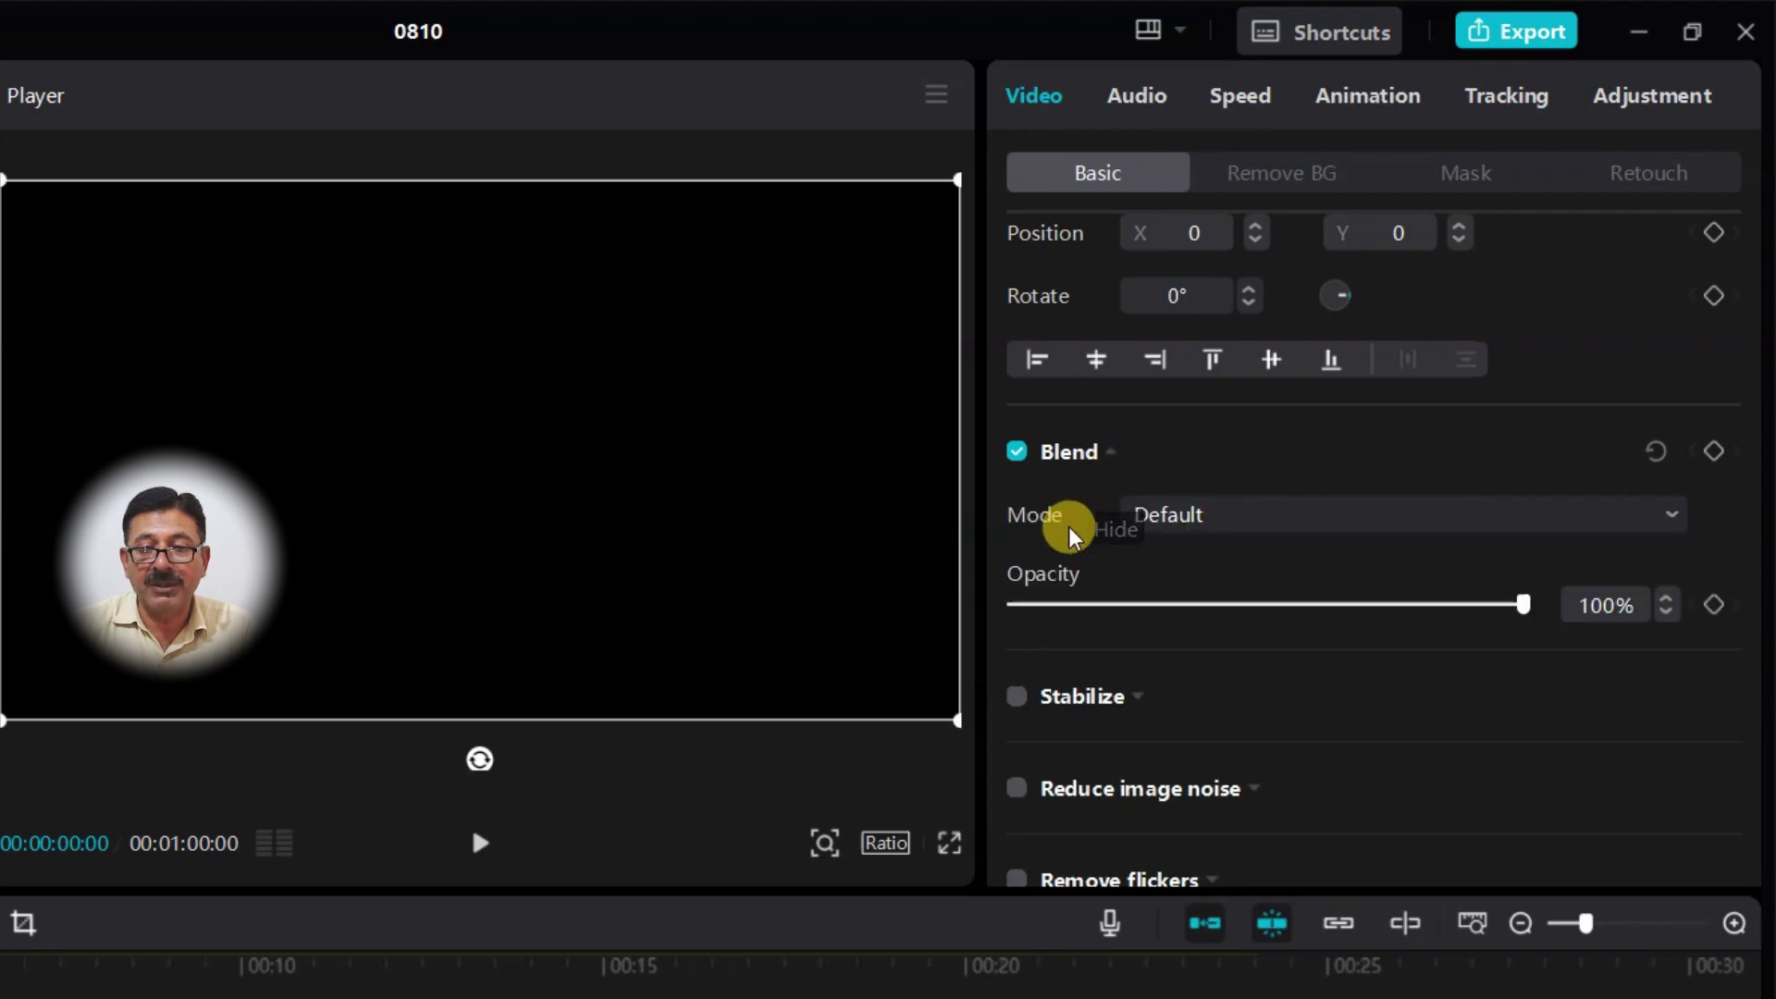
left_click(1670, 524)
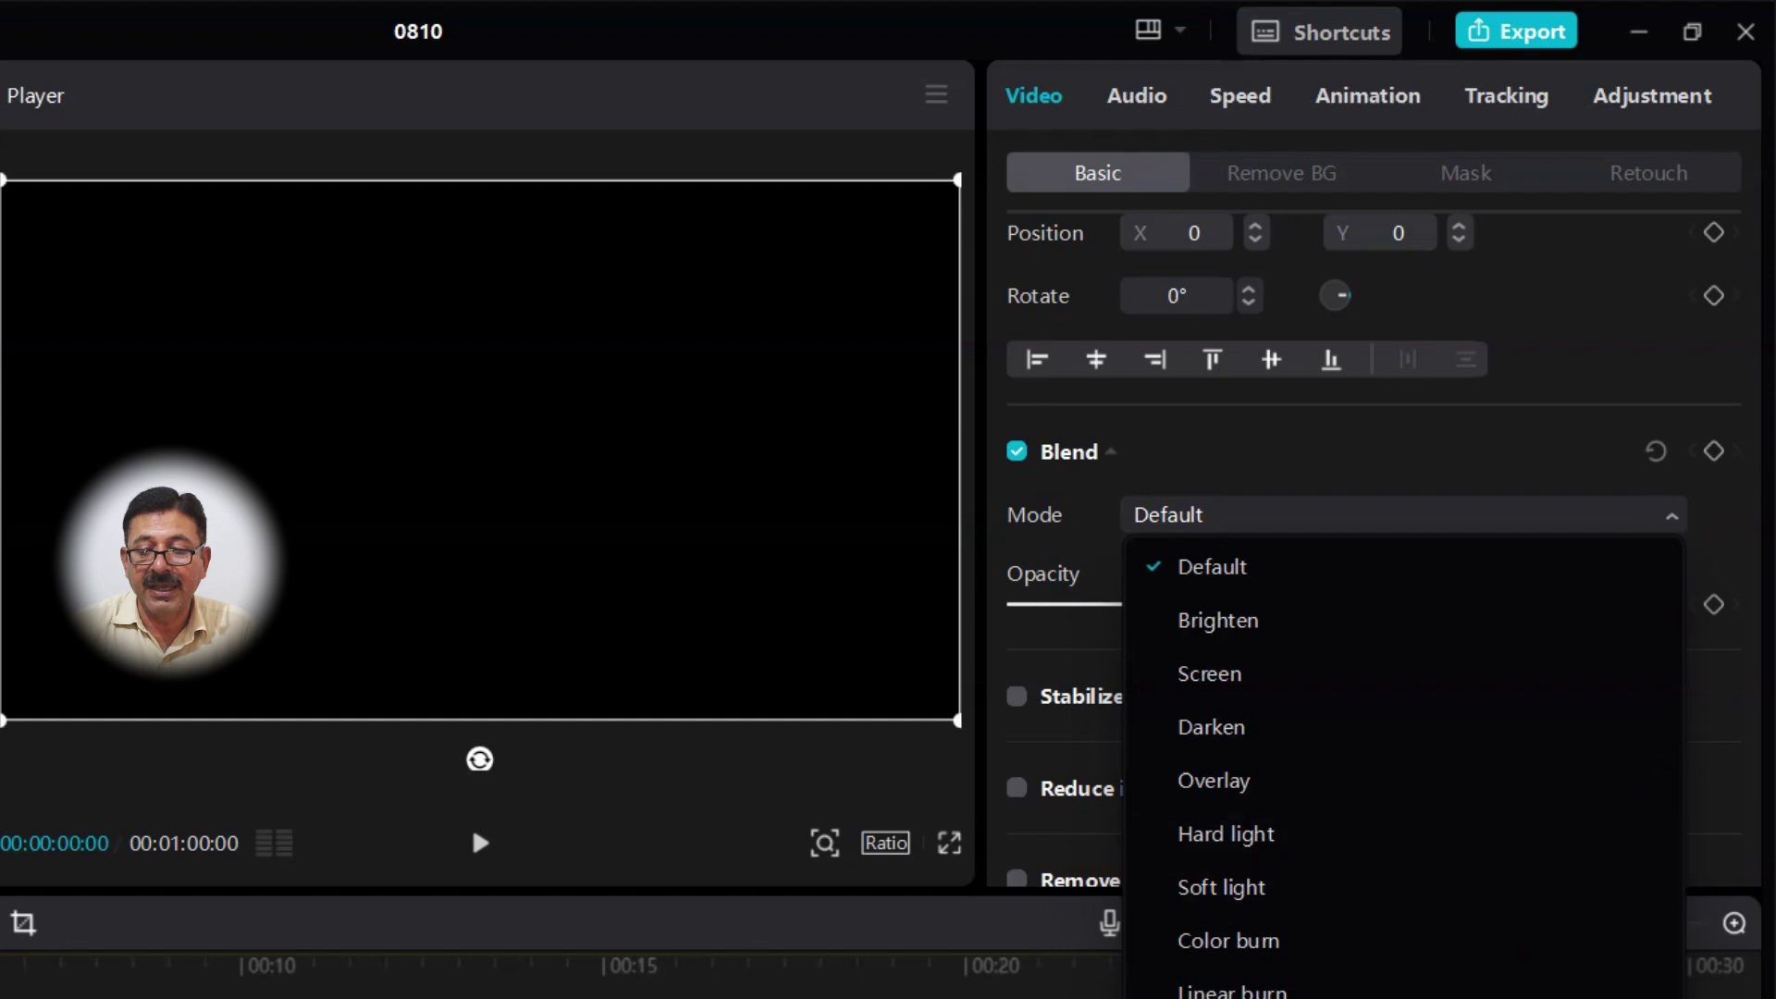
left_click(1222, 888)
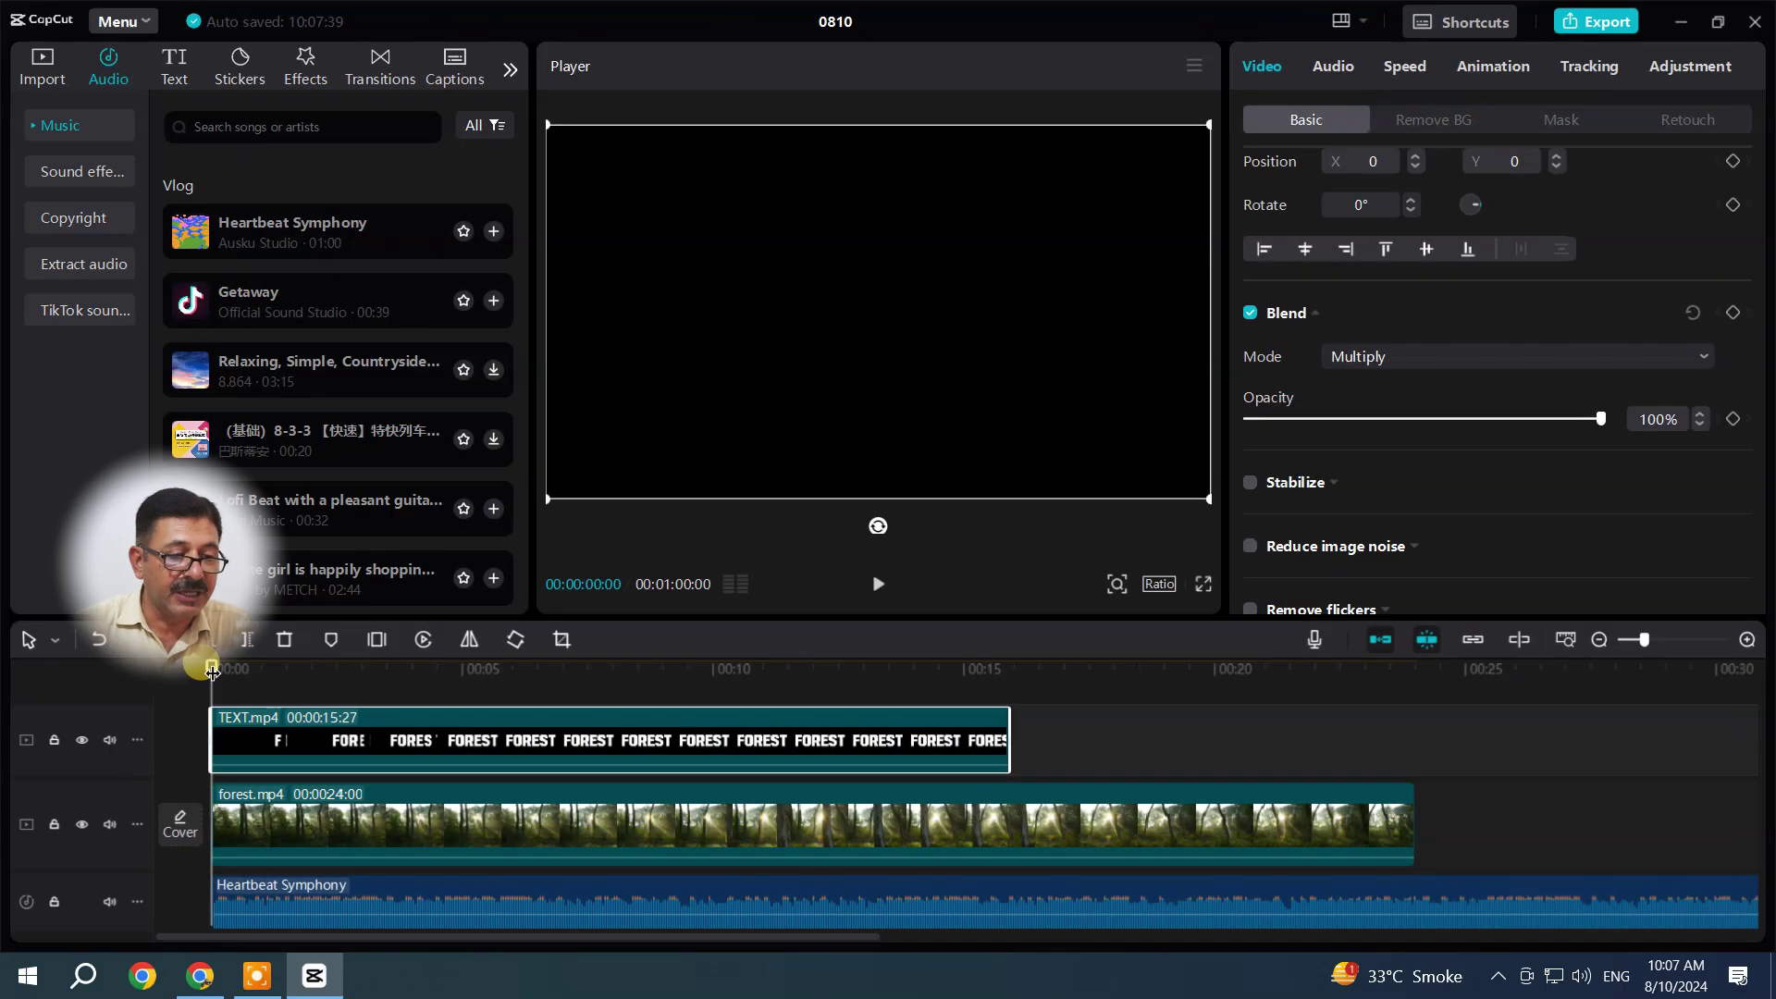
Apply a Mirror mask to the TEXT.mp4 clip and enlarge it to the full frame height, size 1080
mouse_move(216, 663)
left_mouse_down()
mouse_move(267, 681)
mouse_move(612, 683)
mouse_move(202, 686)
left_mouse_up()
left_click(319, 738)
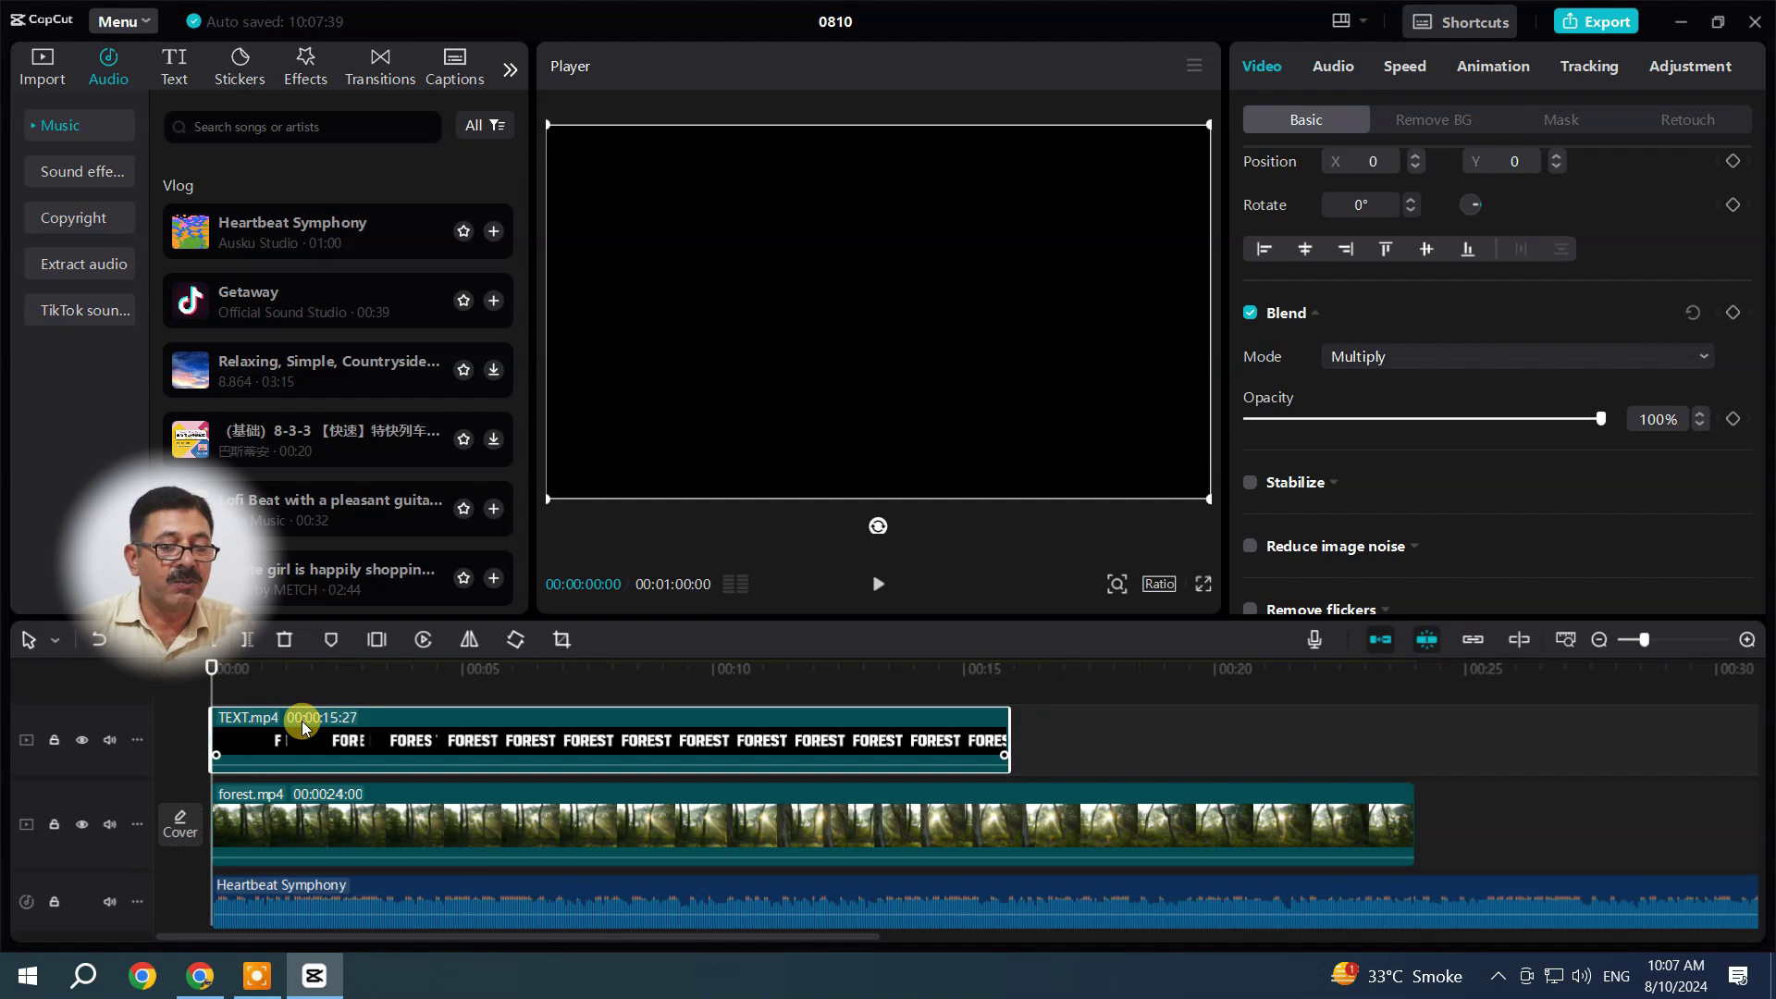
mouse_move(215, 676)
left_mouse_down()
mouse_move(244, 675)
mouse_move(194, 674)
left_mouse_up()
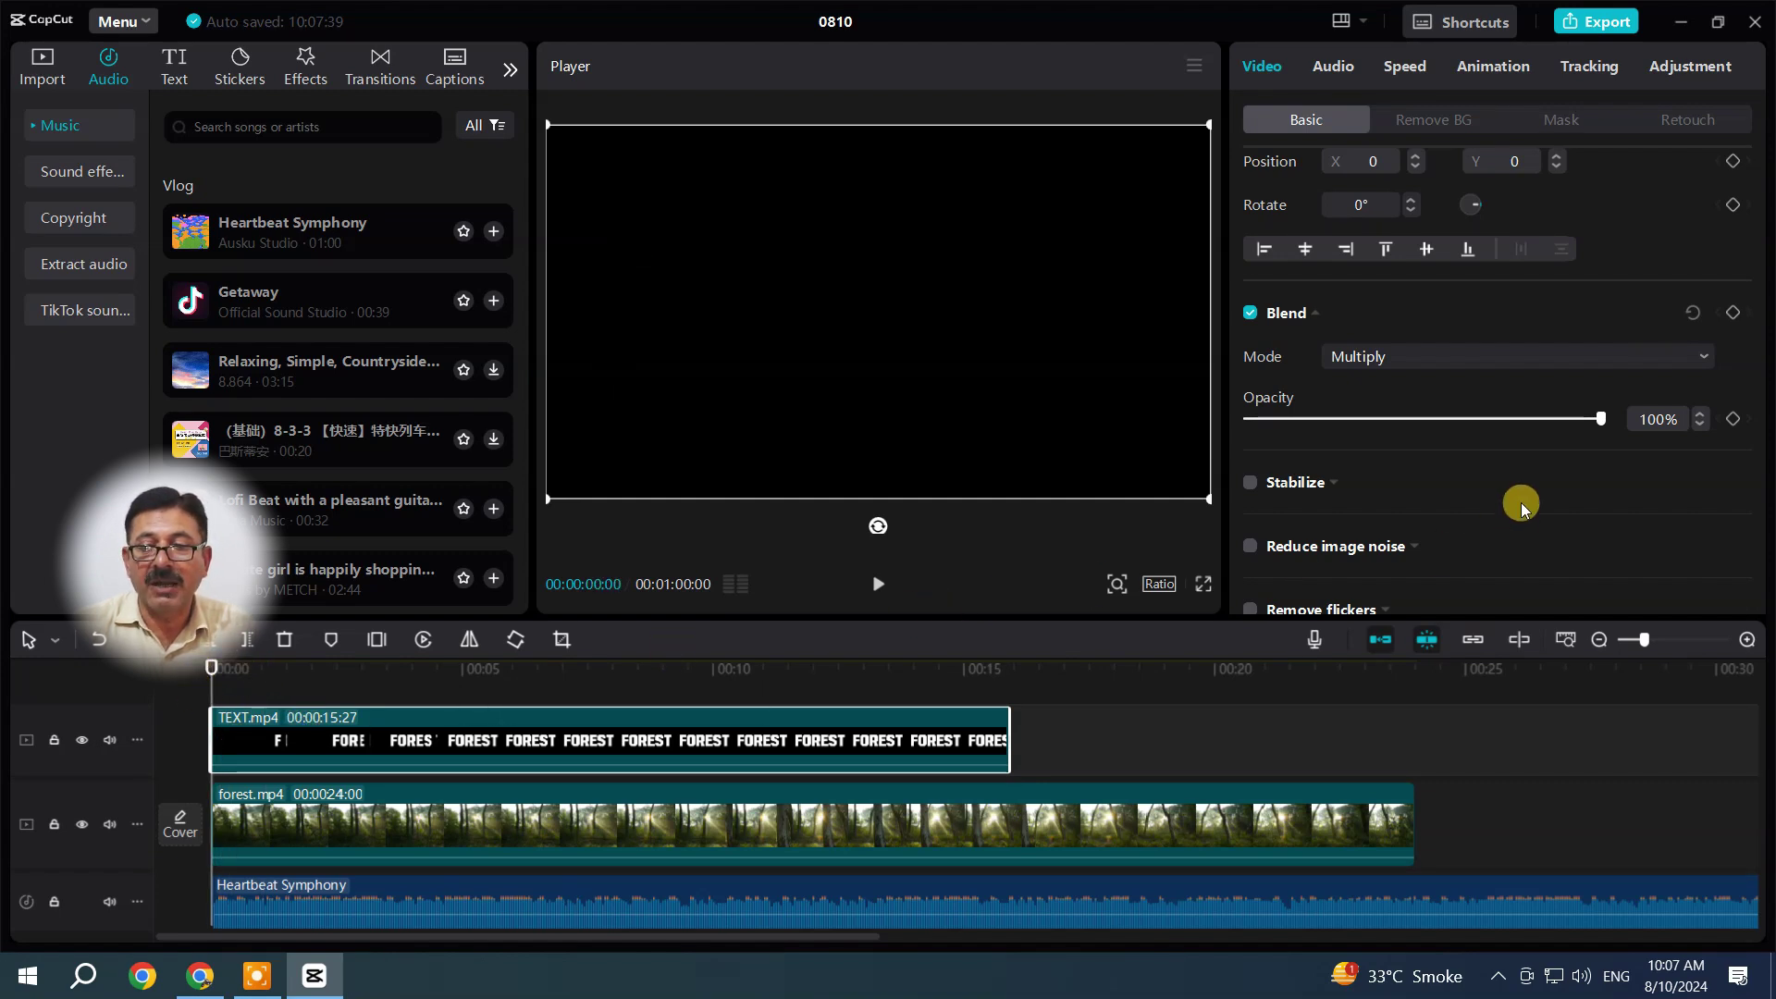
left_click_drag(1760, 419, 1769, 305)
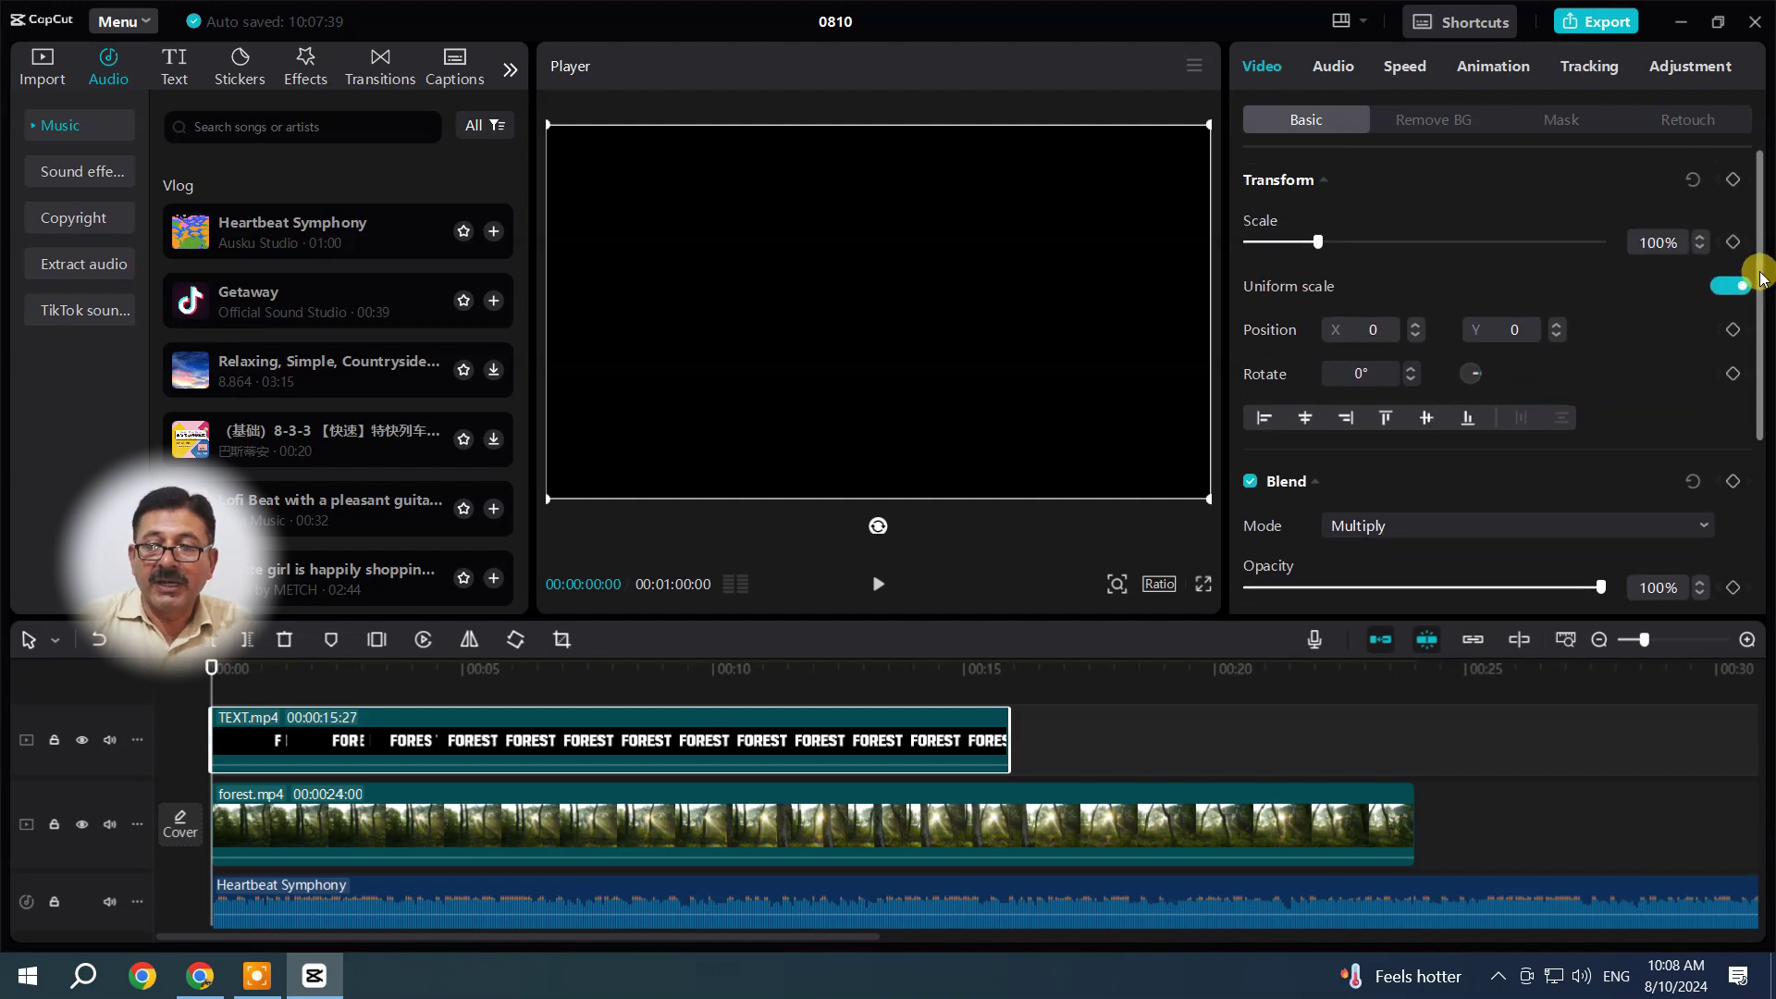
left_click(1580, 124)
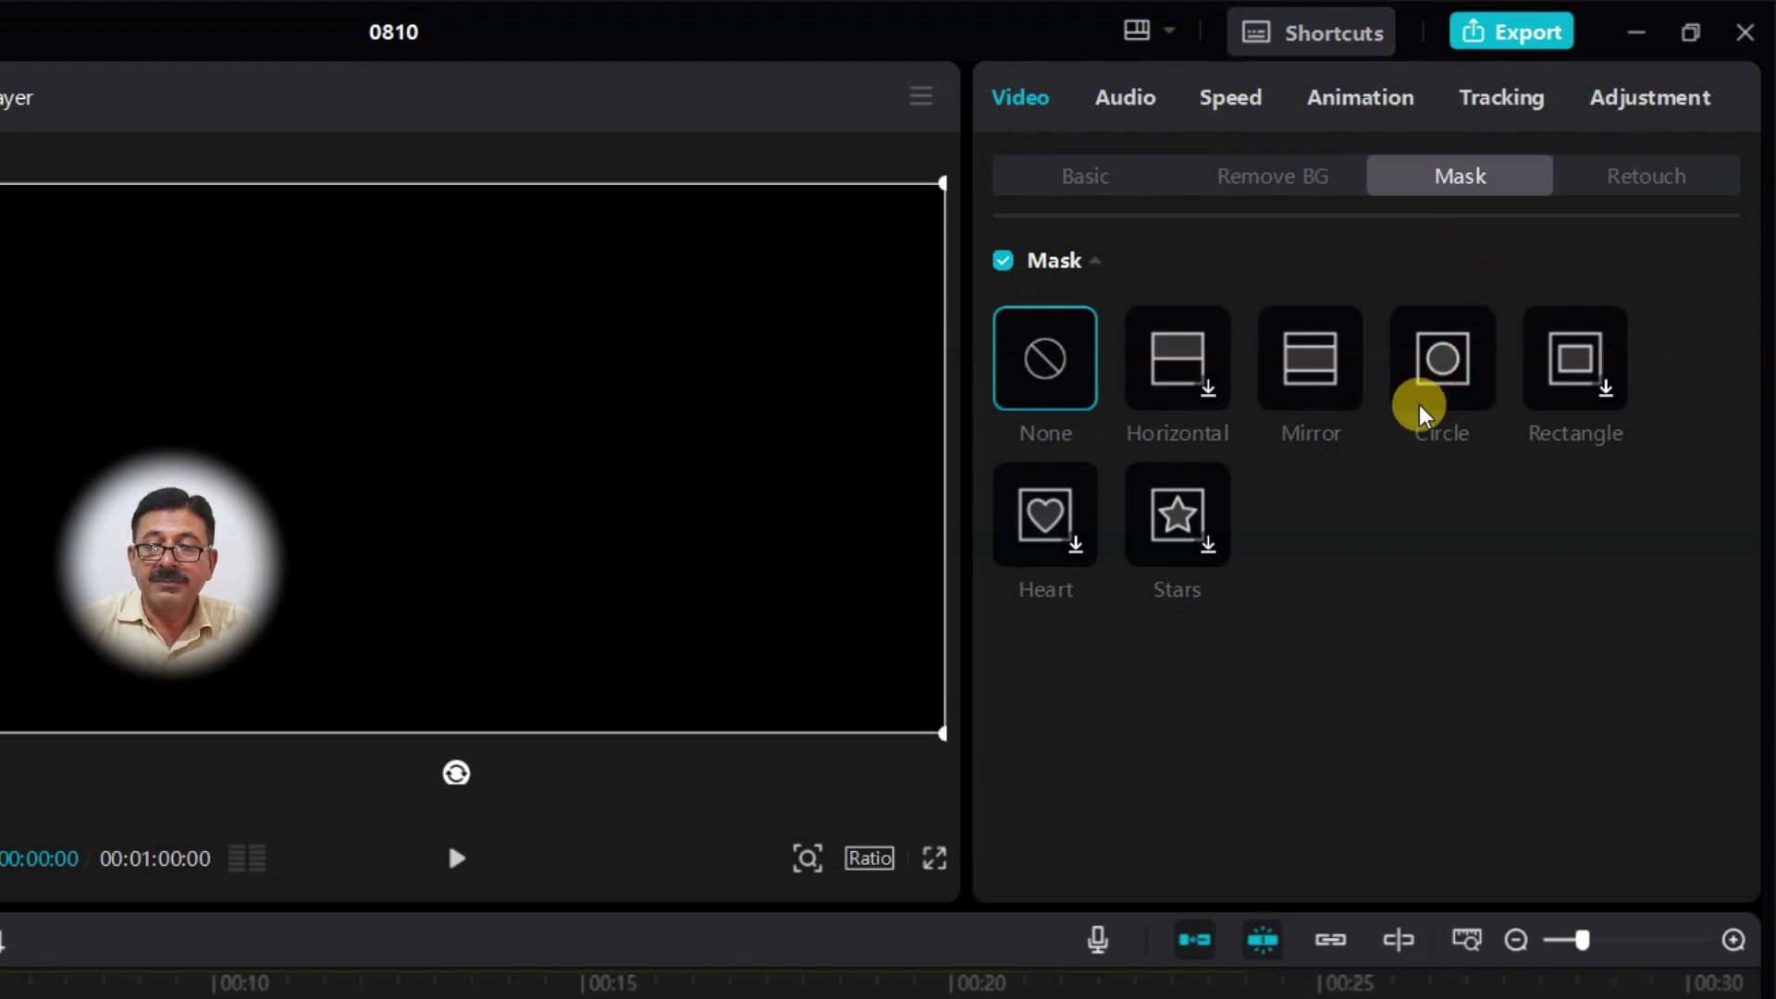
left_click(1323, 404)
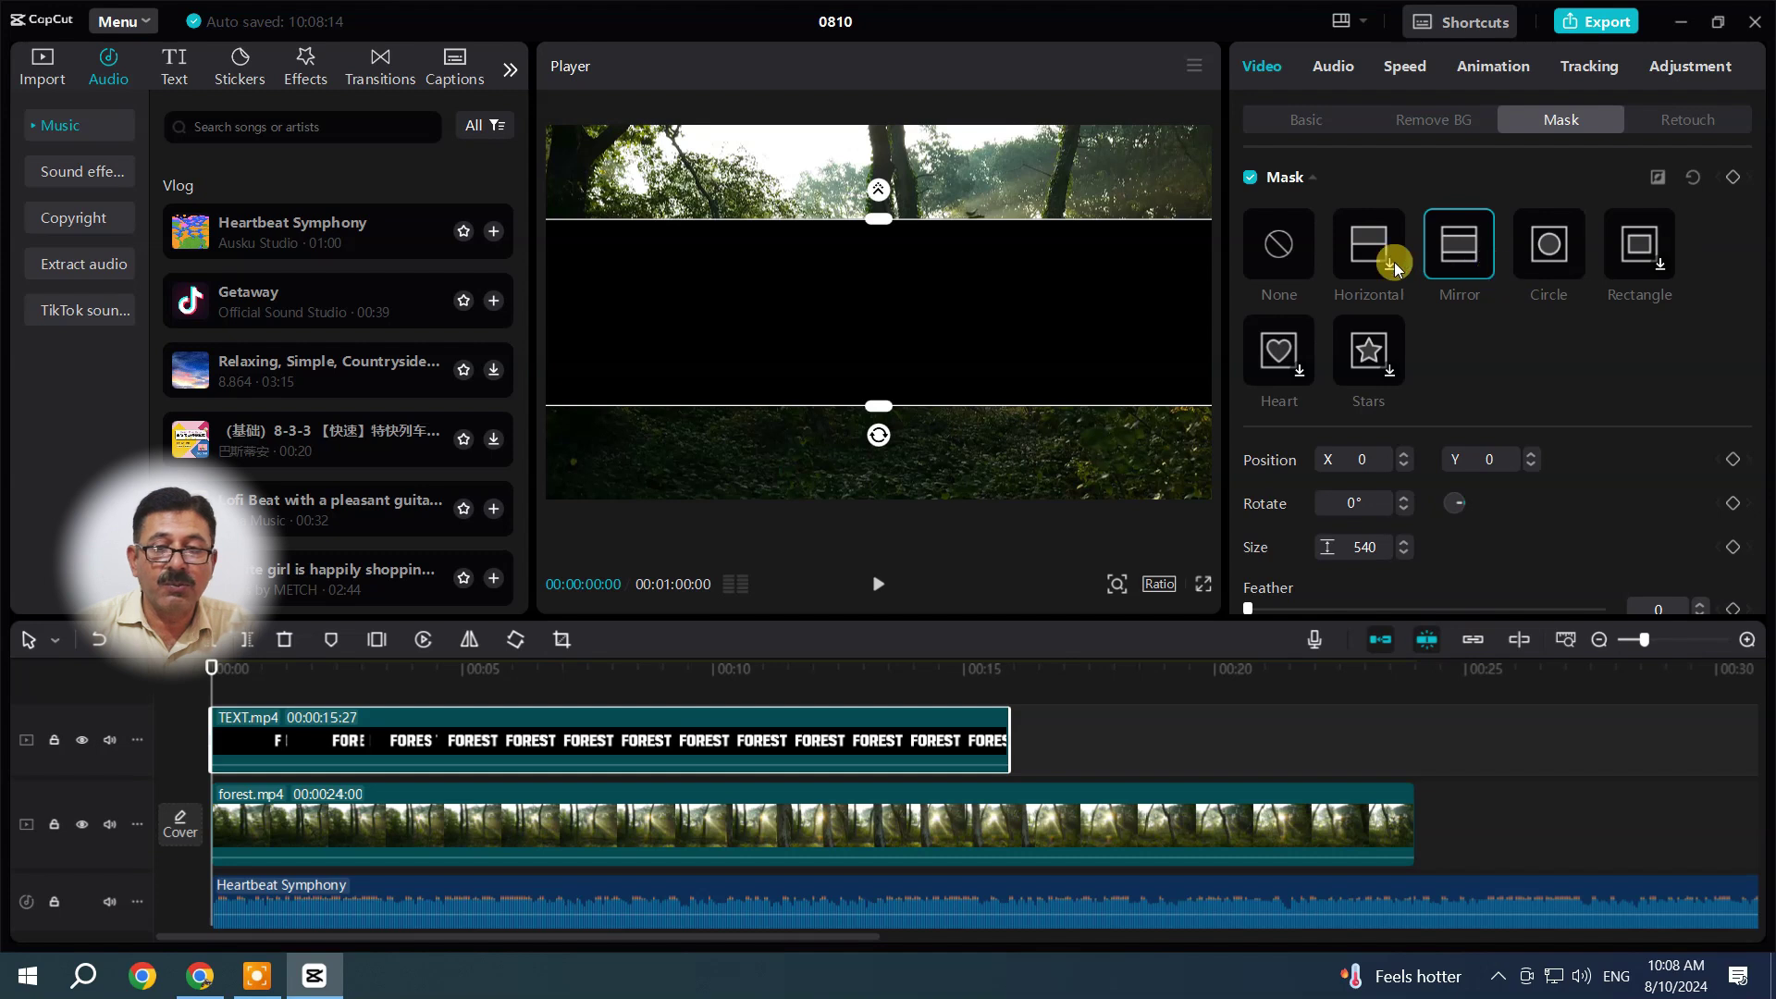
left_click_drag(885, 215, 877, 124)
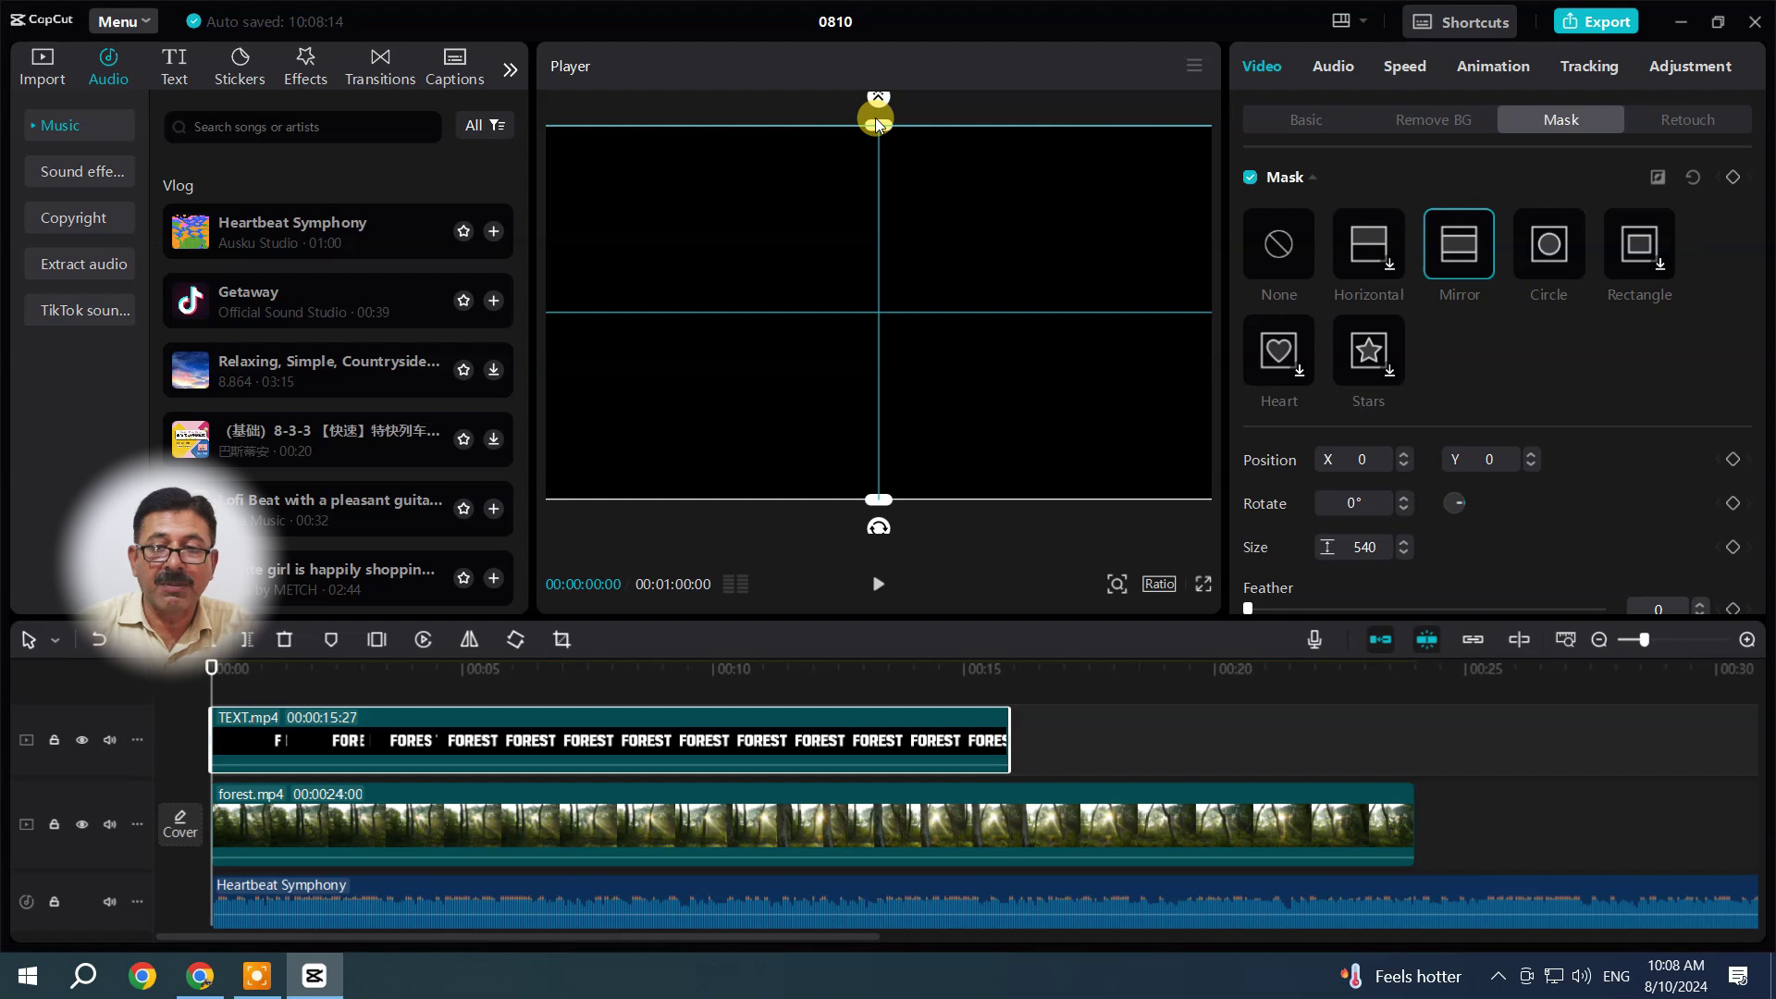
left_click_drag(877, 124, 877, 109)
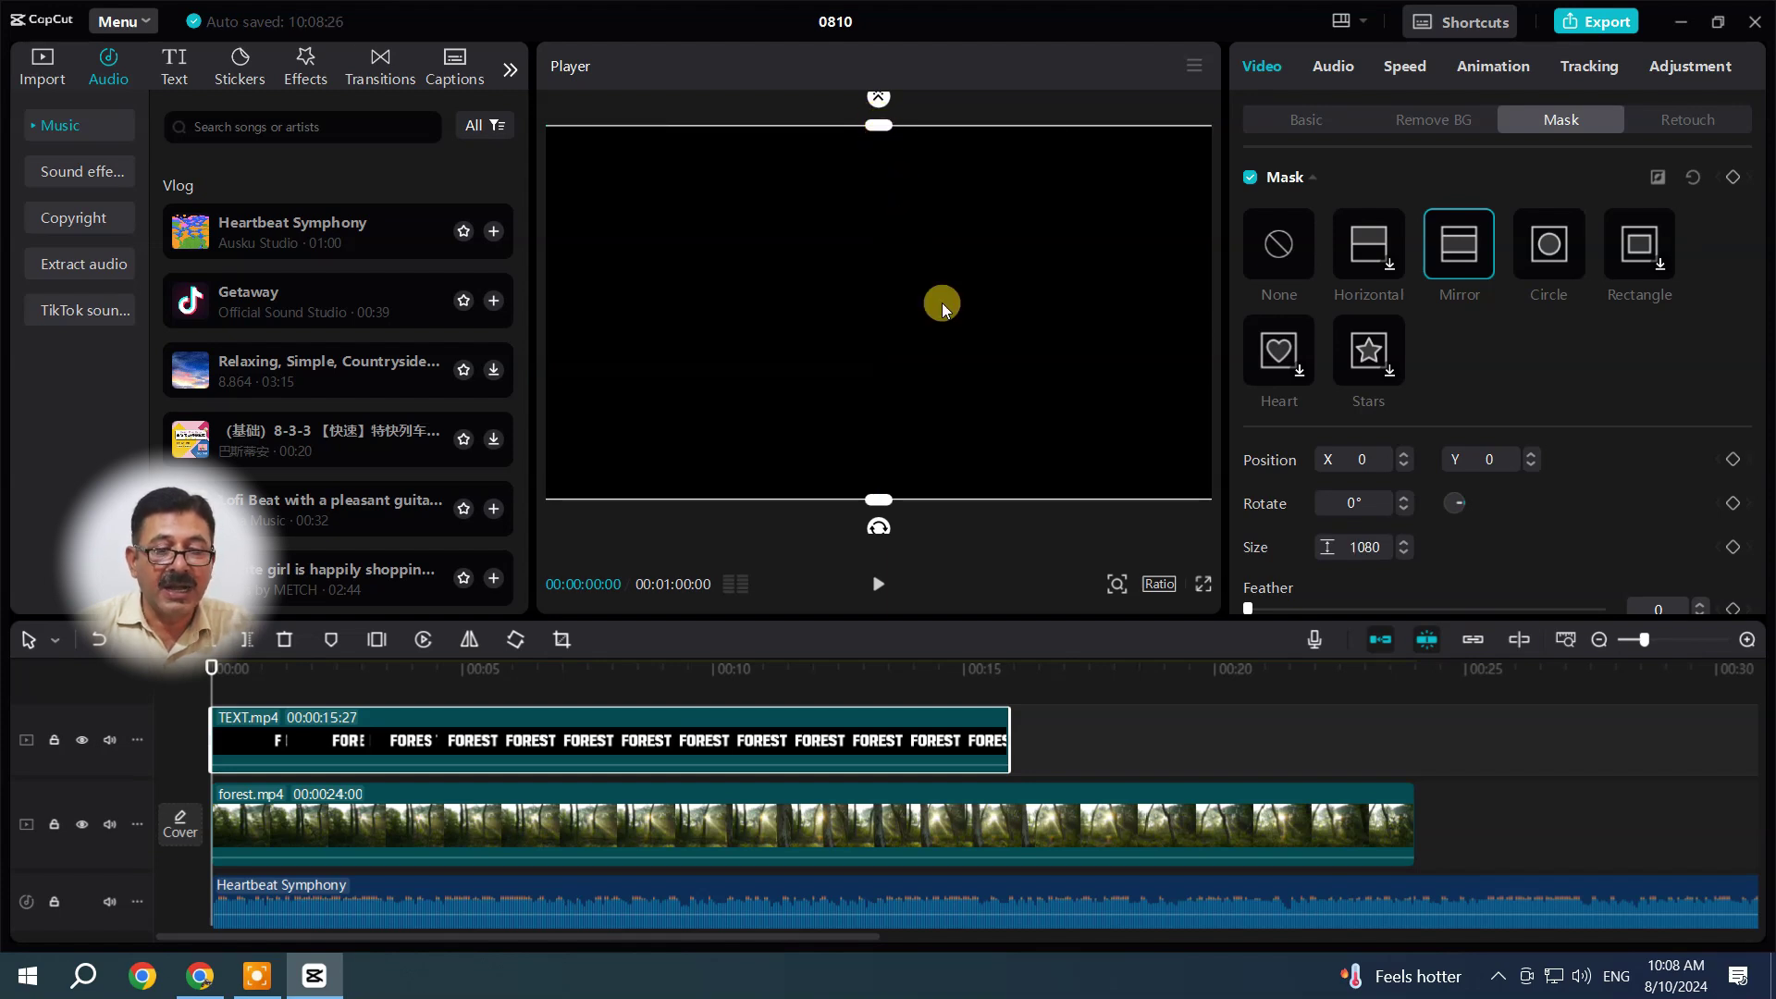
Add mask keyframes to the TEXT.mp4 clip at its start and at 00:00:04:22
left_click(1731, 179)
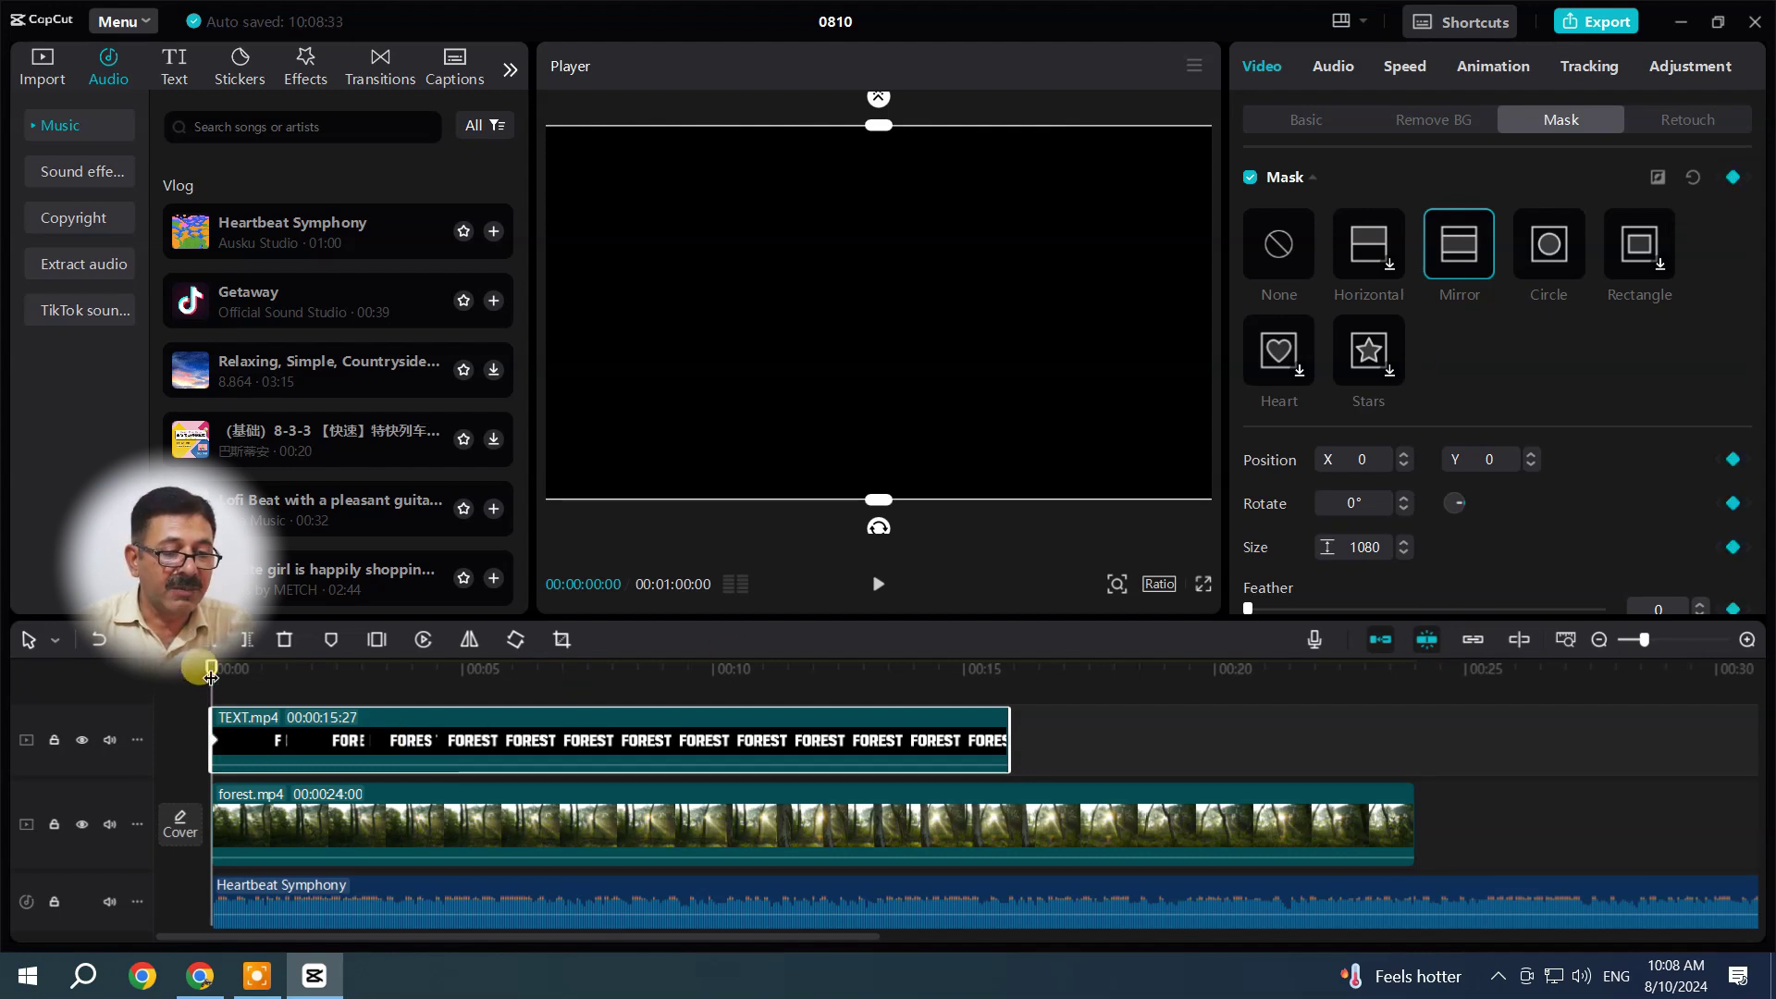
left_click_drag(213, 673, 450, 676)
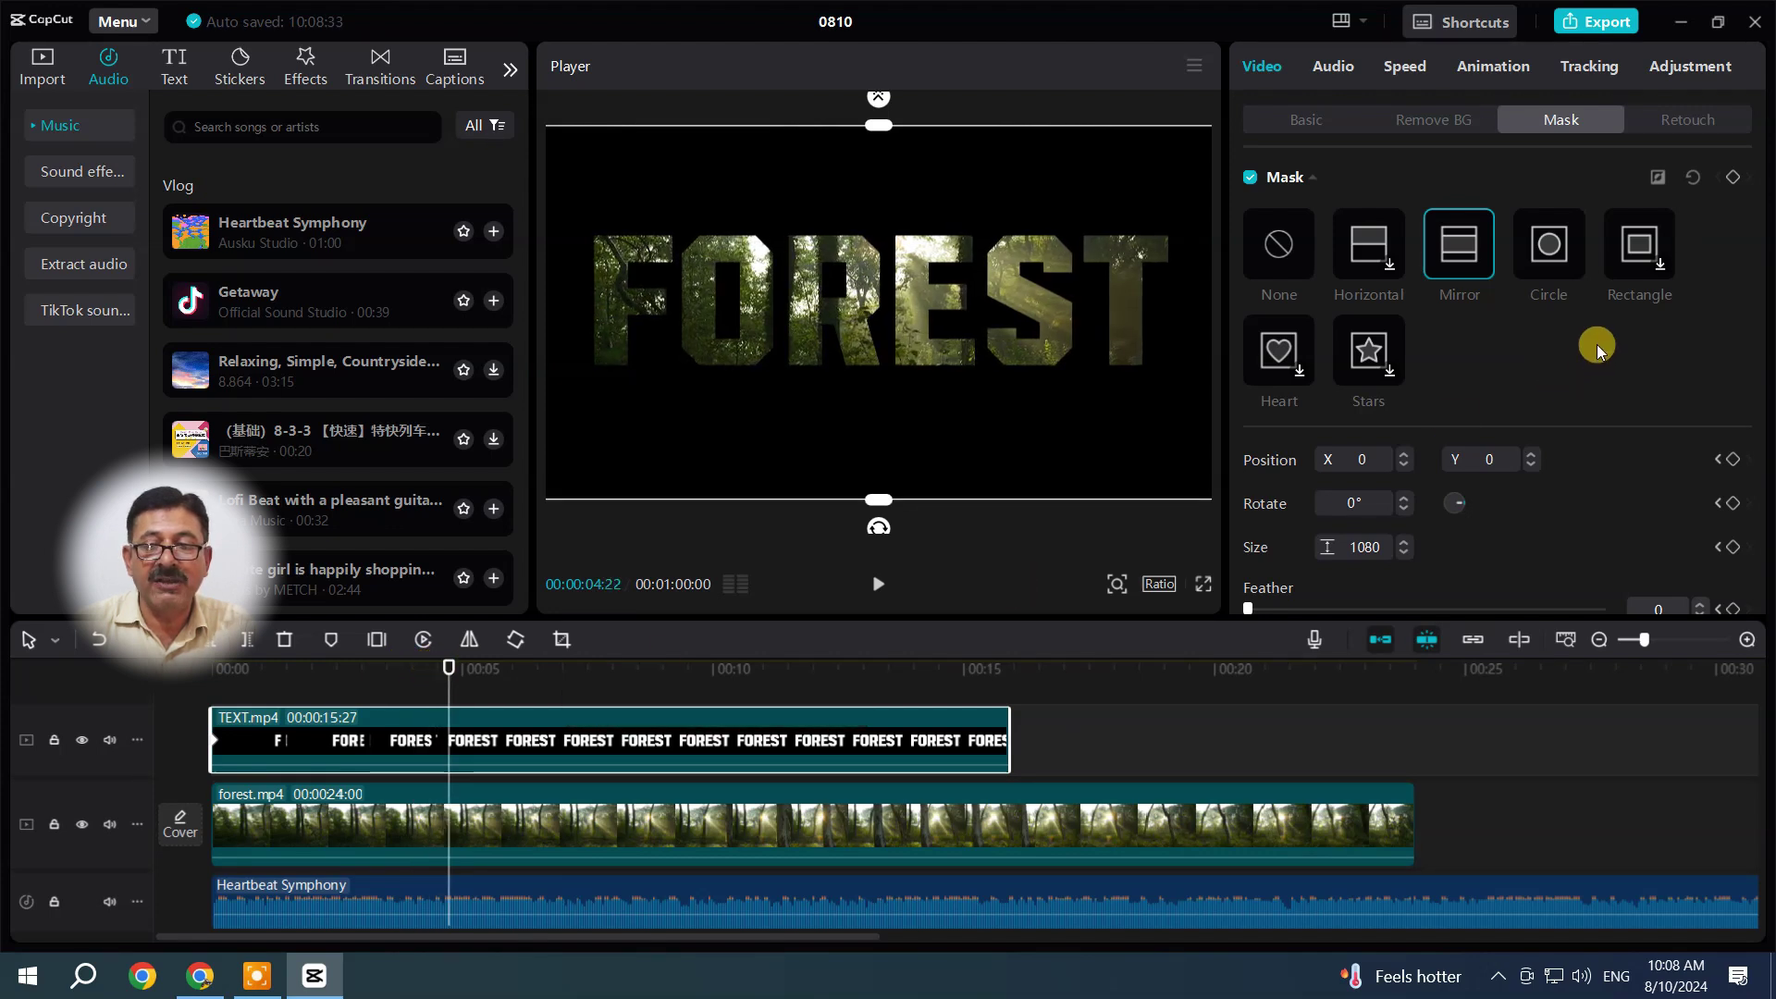
left_click(1734, 177)
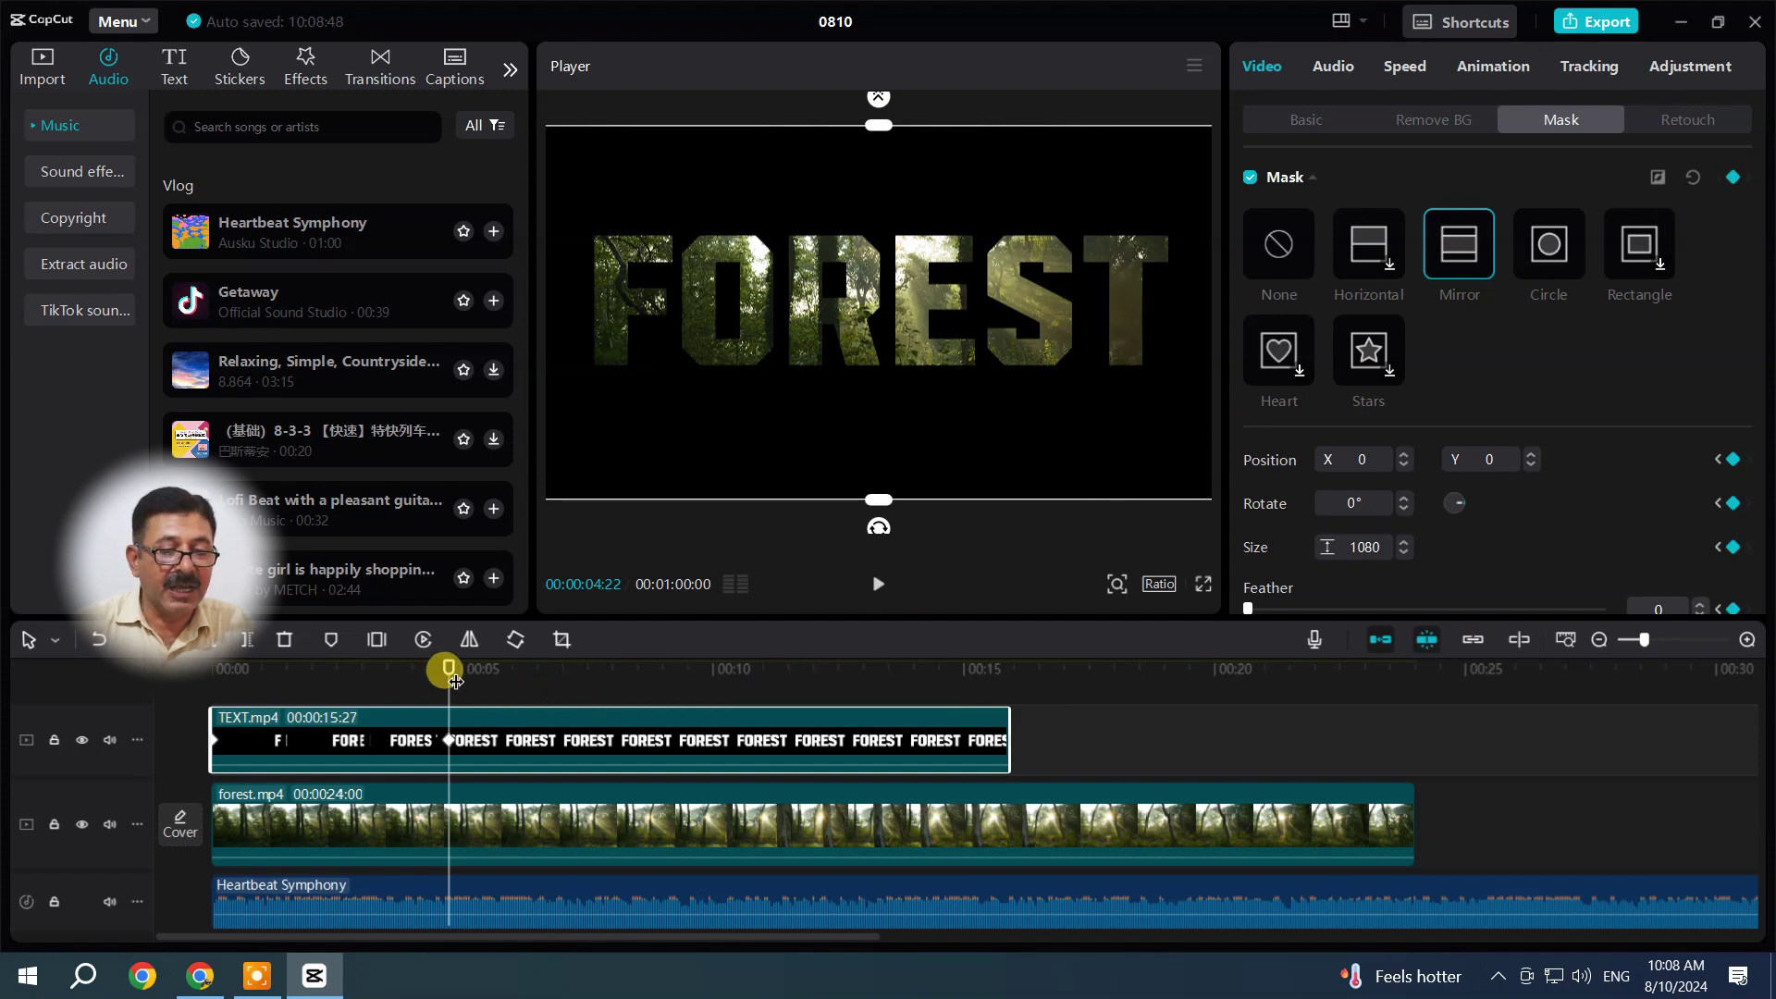
Add a mask keyframe on TEXT.mp4 at 00:00:12:04 with the mask feather at 100 and its size reduced to 1
left_click_drag(451, 675, 820, 670)
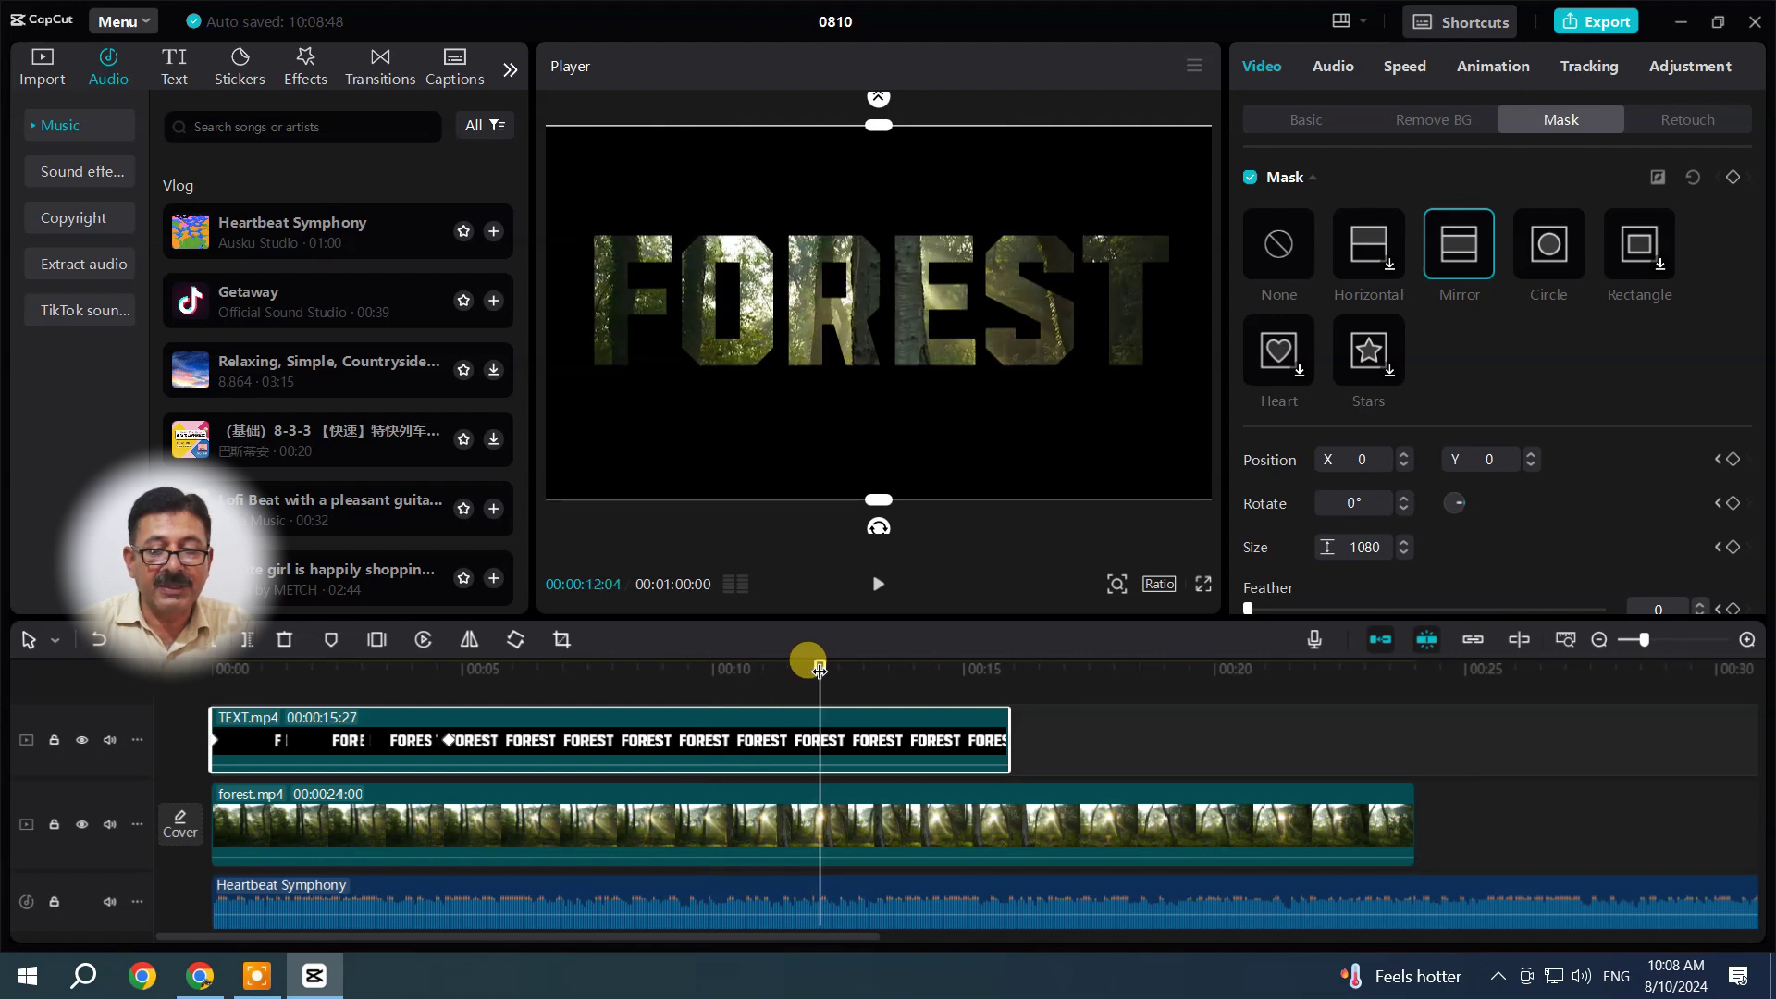
left_click(864, 740)
left_click(1733, 178)
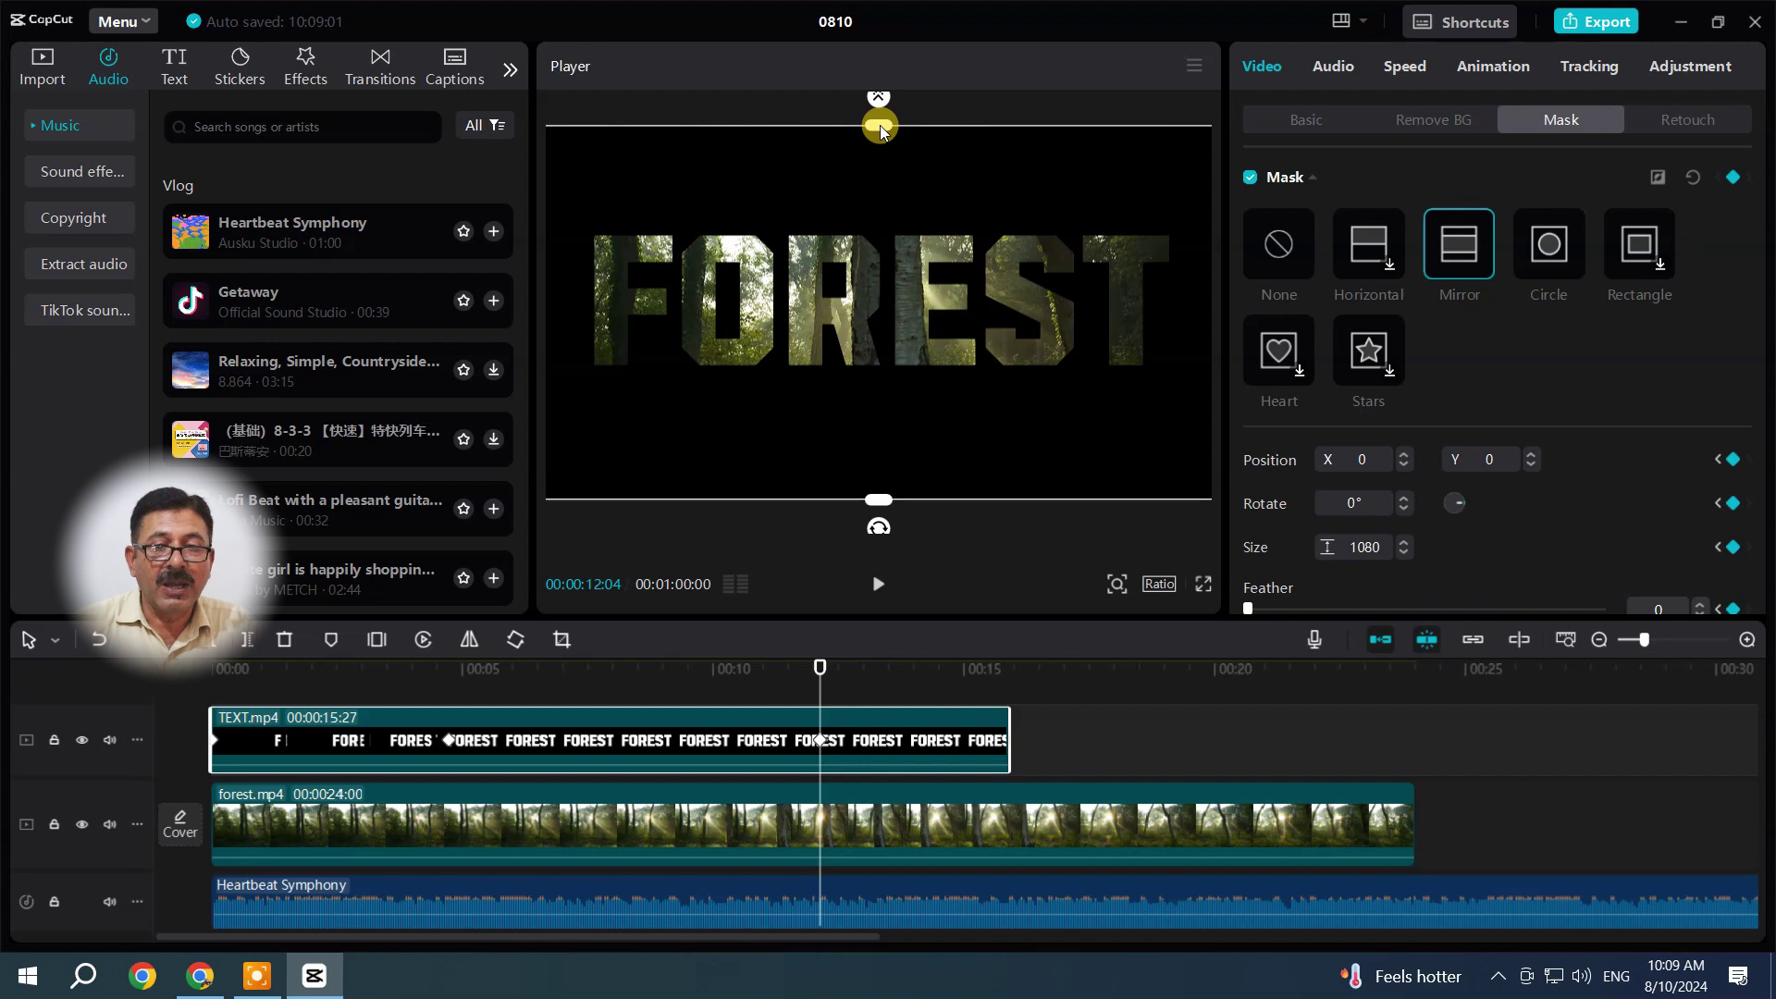
left_click_drag(880, 125, 880, 203)
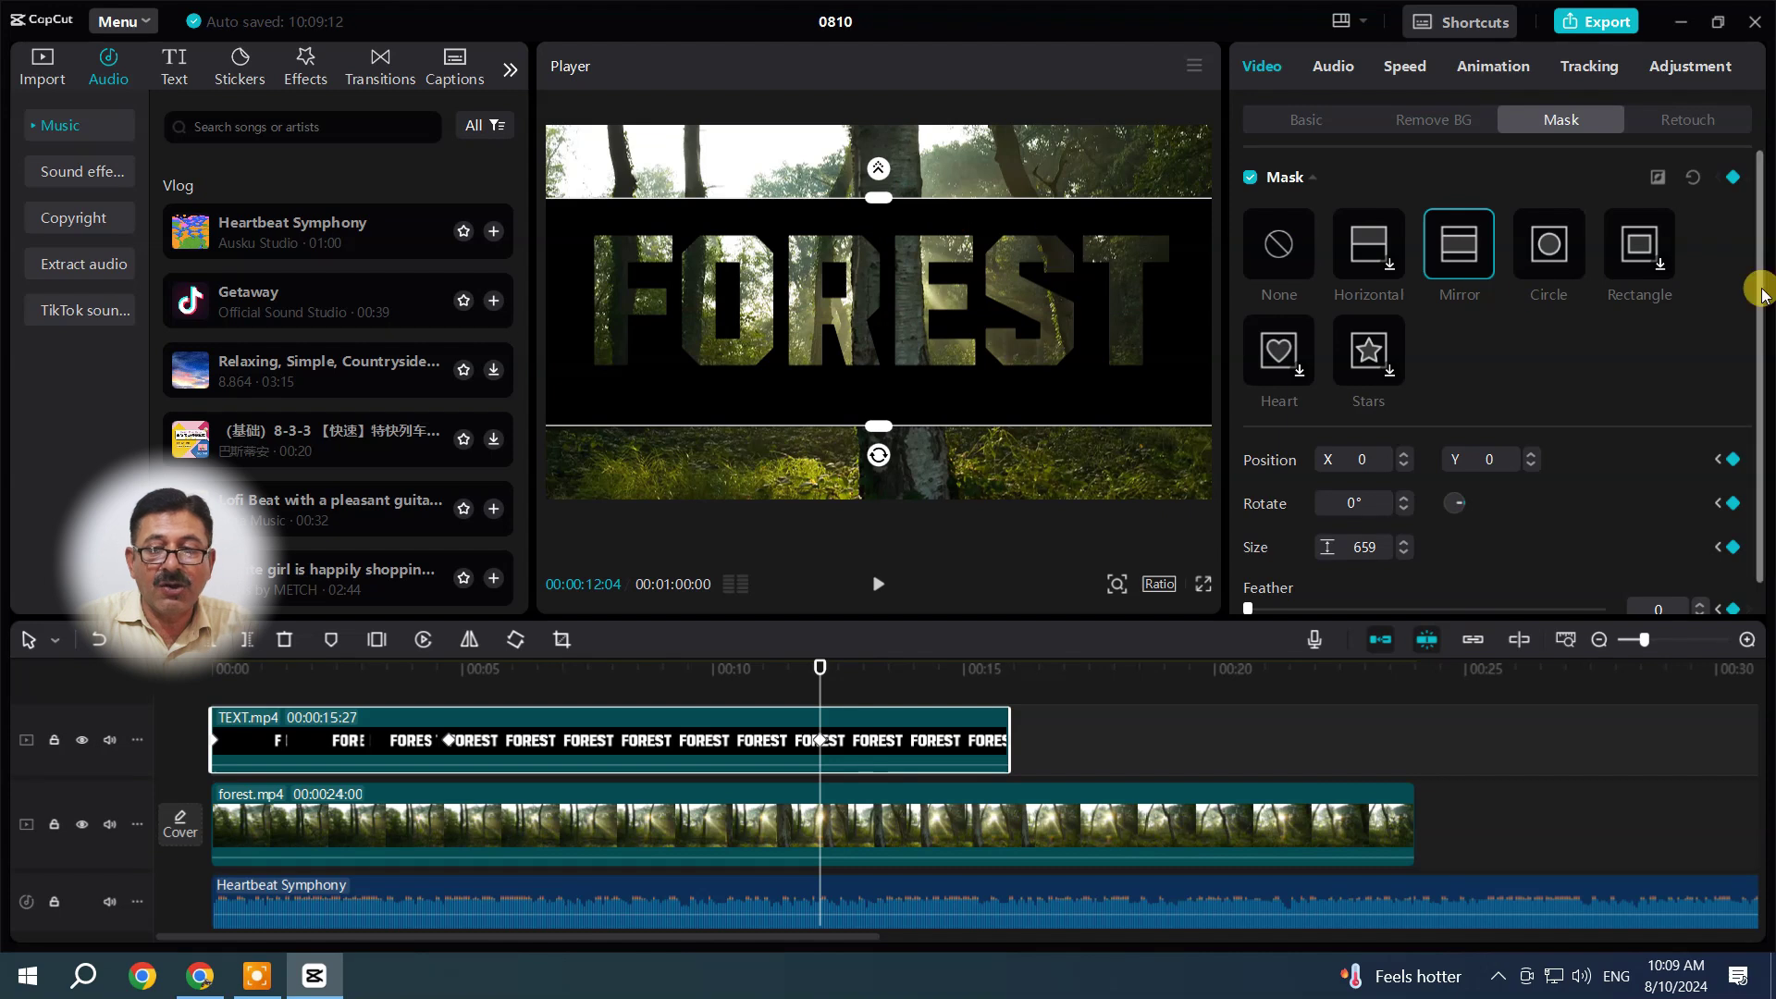
left_click_drag(1761, 286, 1769, 363)
left_click_drag(1249, 578, 1576, 557)
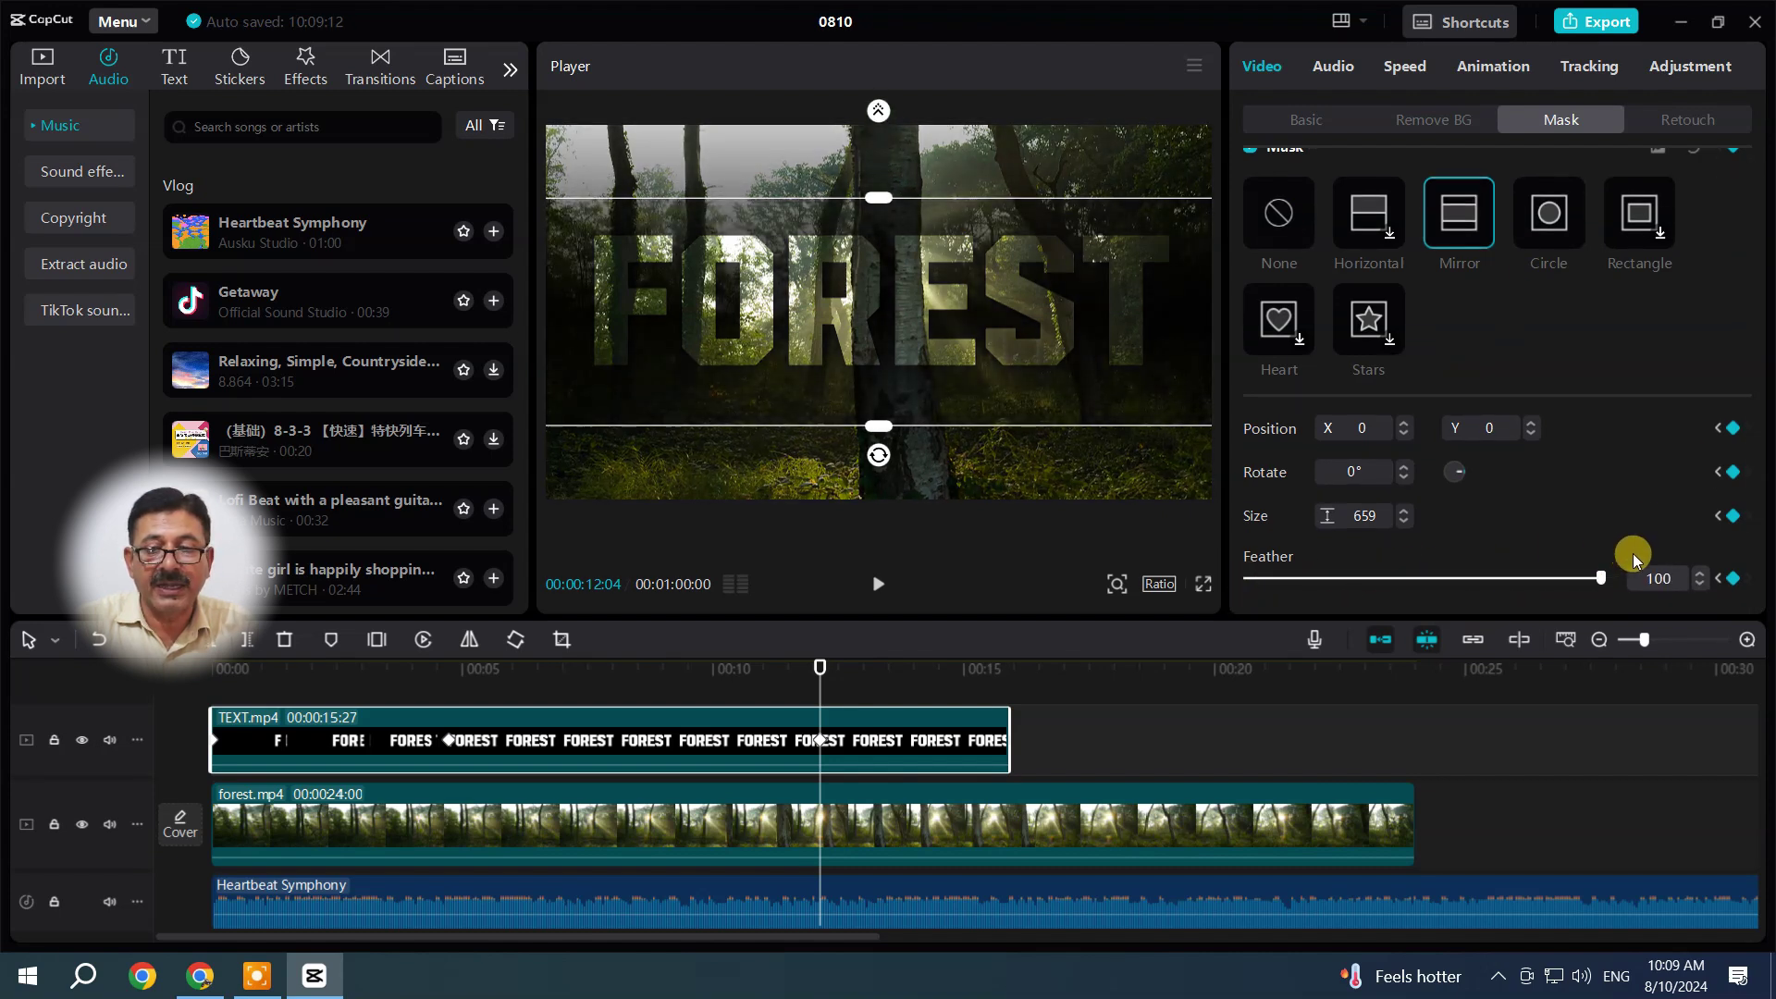
left_click_drag(880, 197, 877, 318)
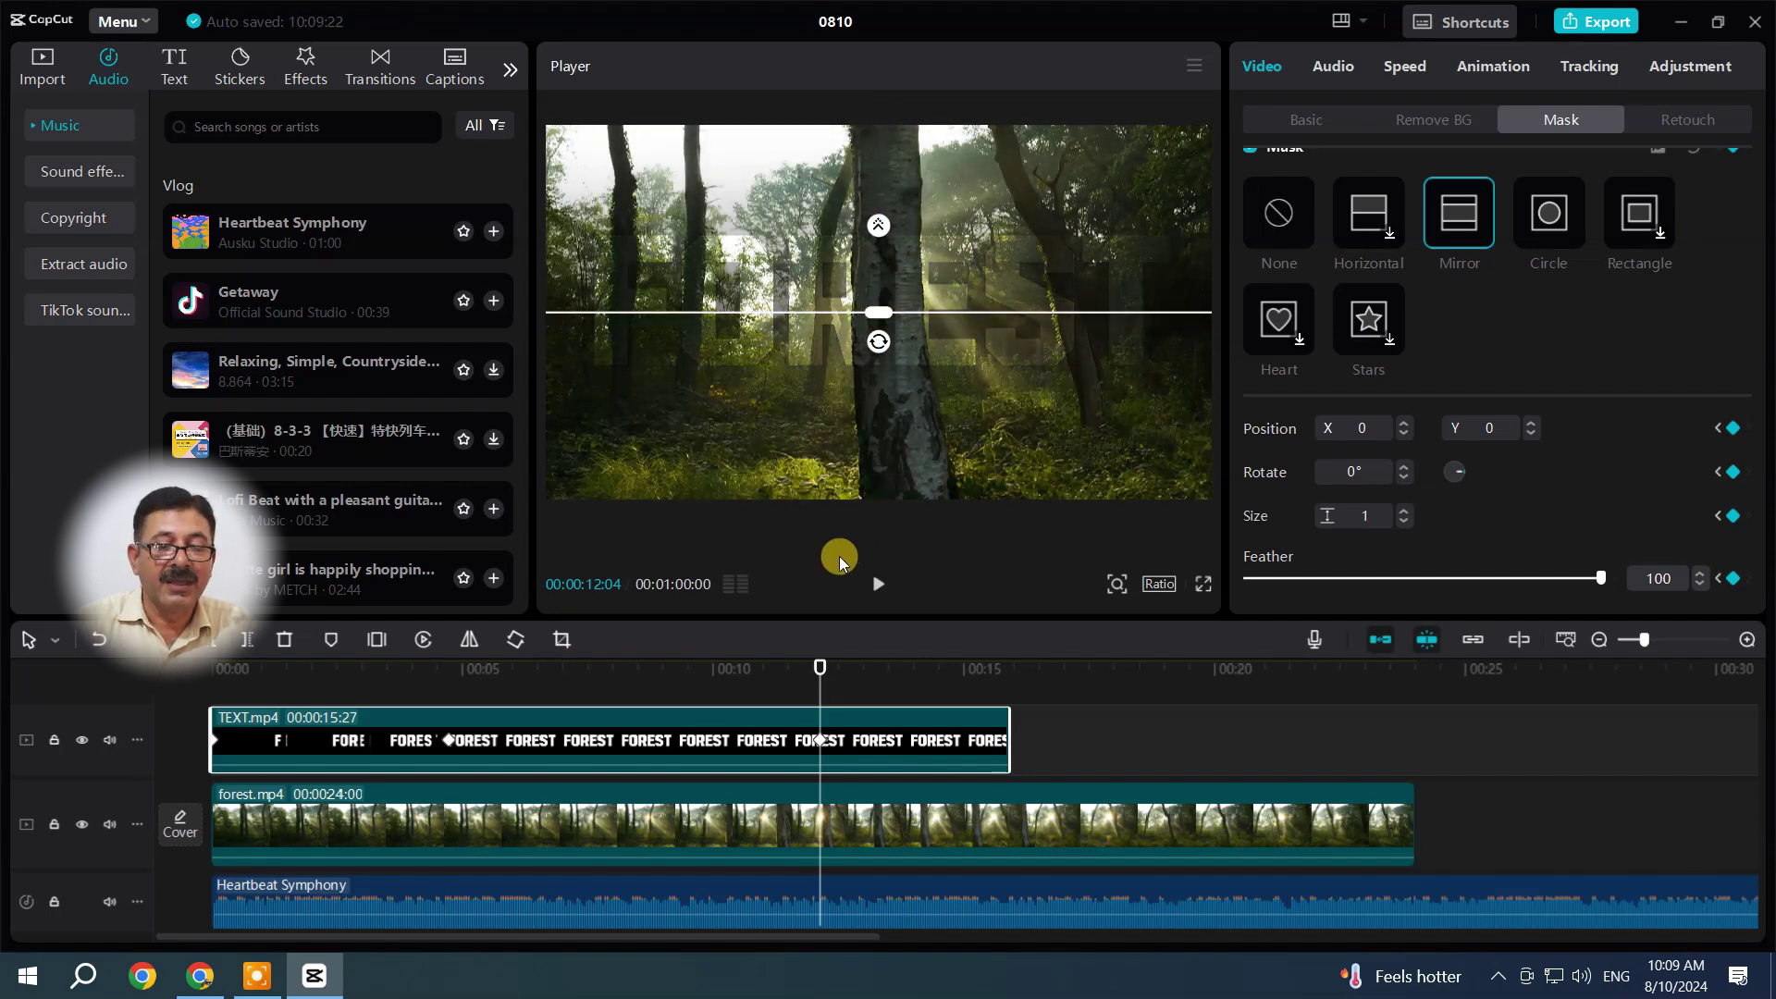
Add a Blend keyframe to the TEXT.mp4 clip at 00:00:13:08, keeping opacity at 100%
left_click_drag(818, 668, 881, 689)
left_click(901, 722)
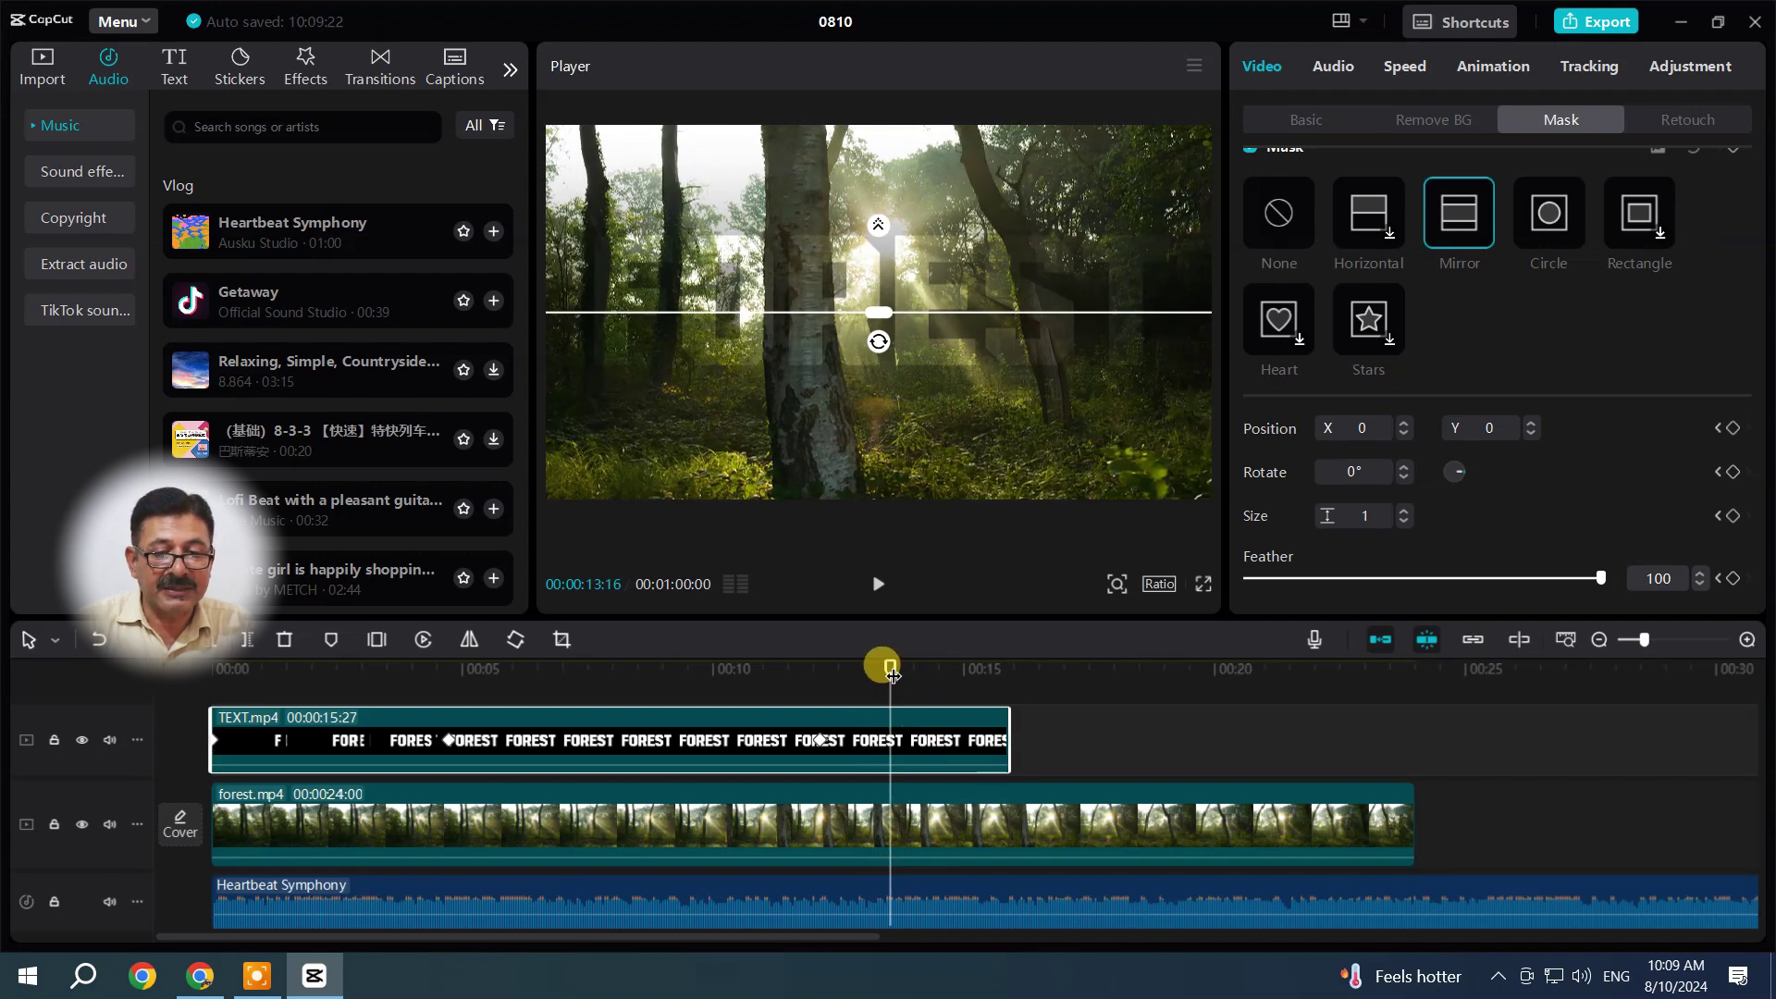
left_click_drag(891, 672, 847, 672)
left_click(891, 725)
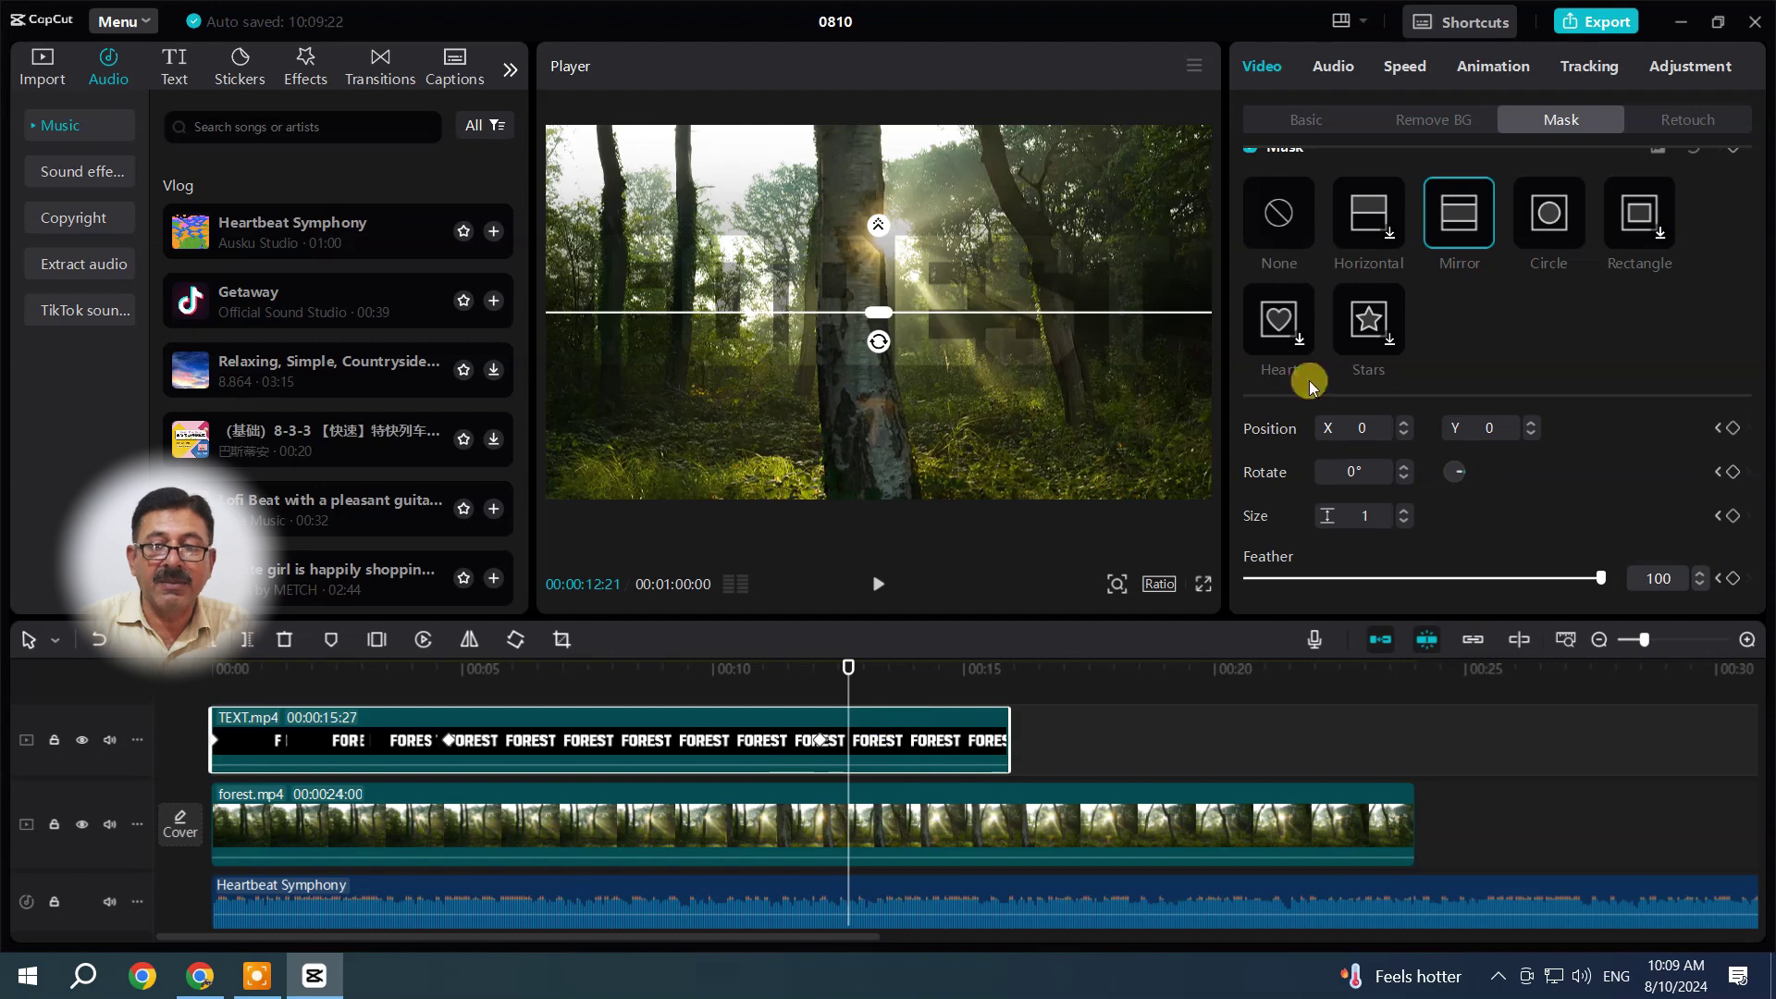
left_click(1282, 113)
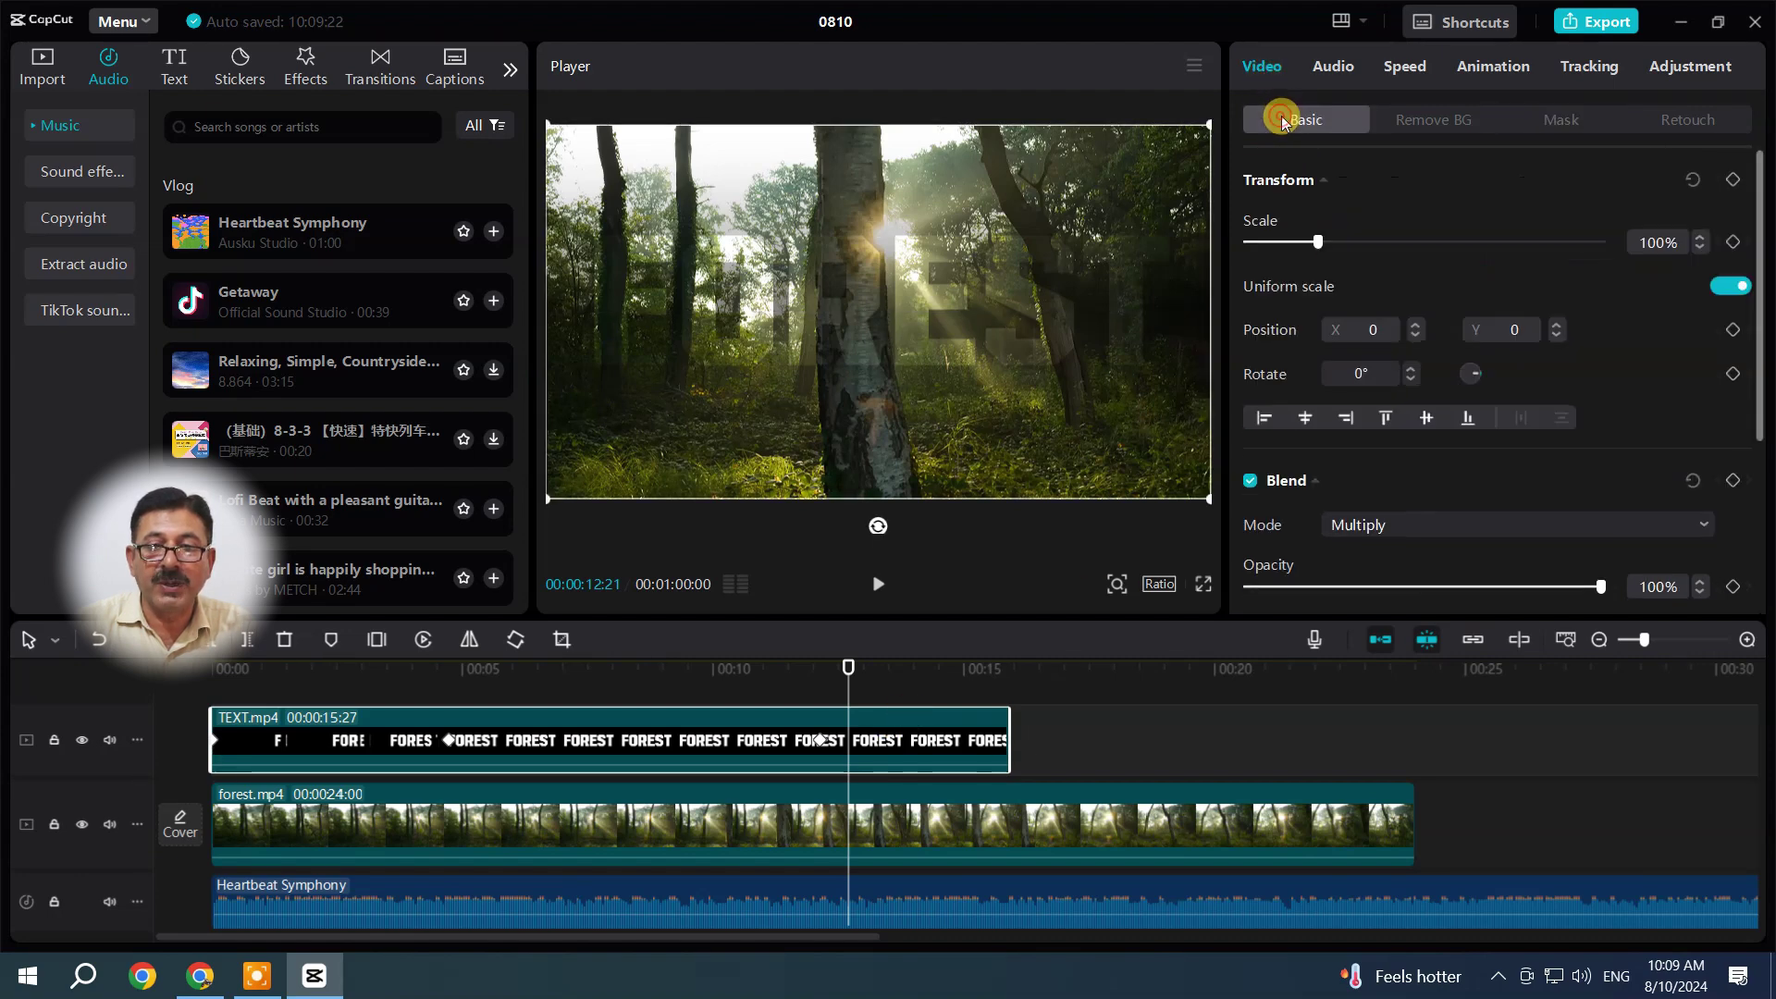
left_click_drag(847, 675, 891, 668)
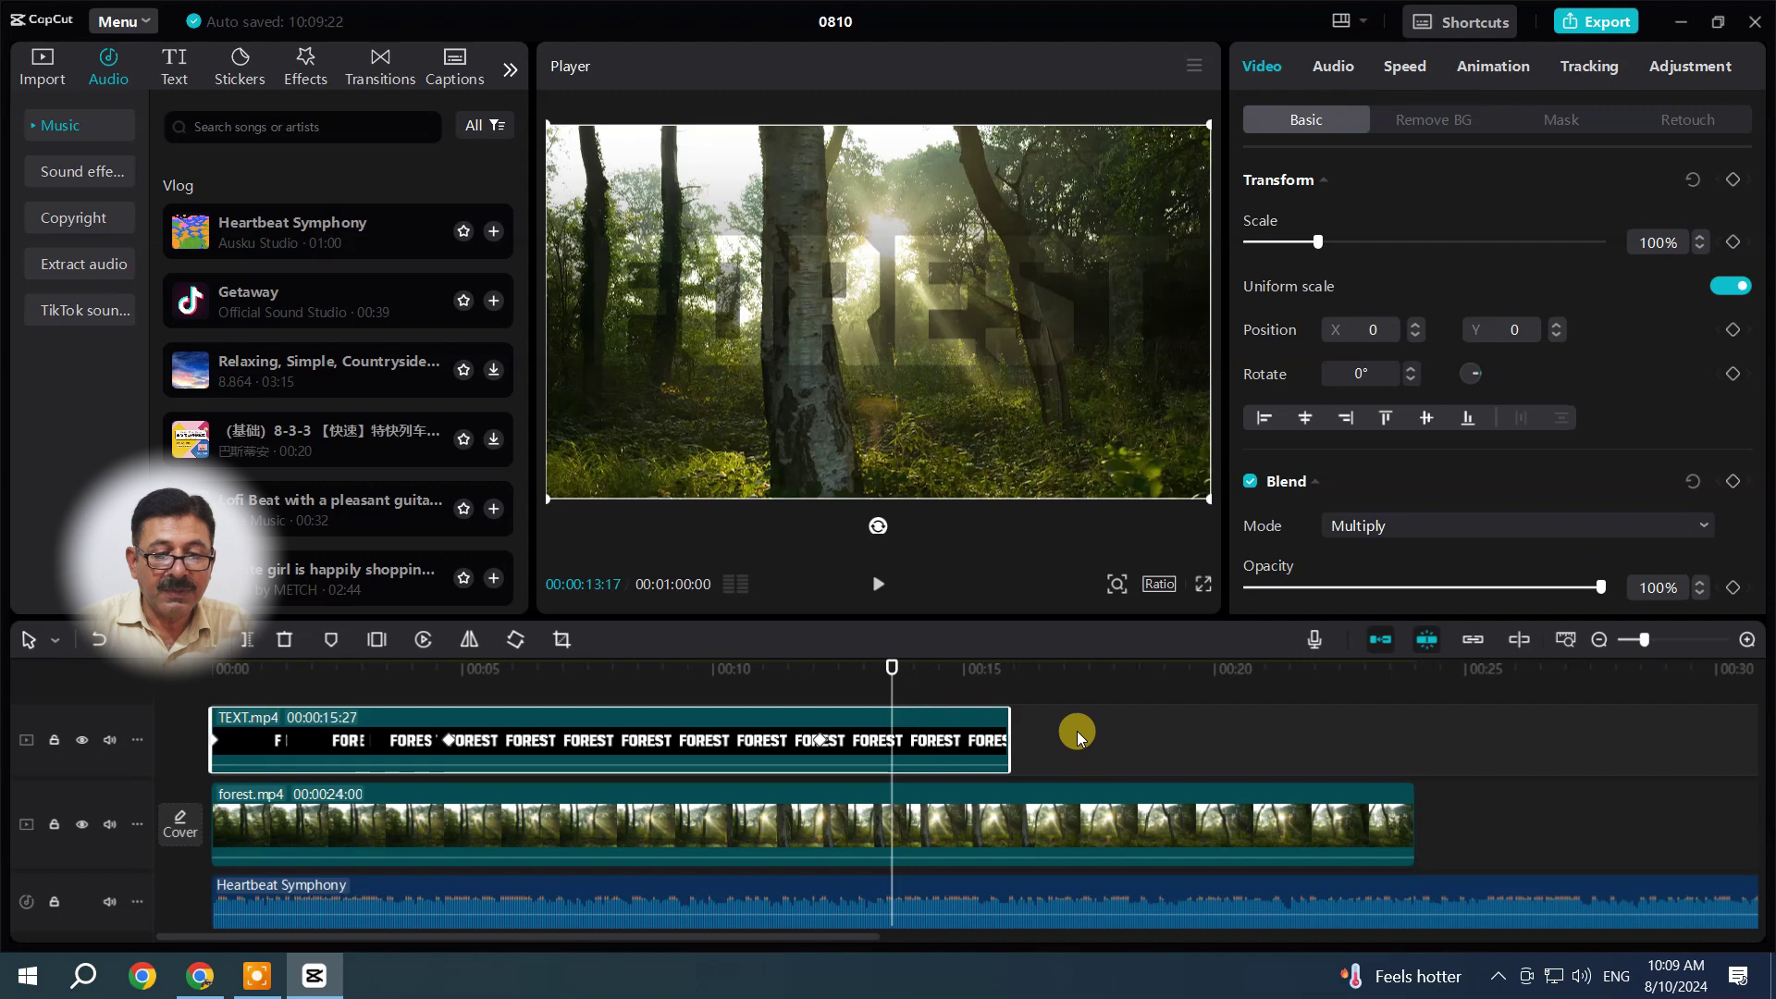
left_click(1078, 740)
left_click(916, 735)
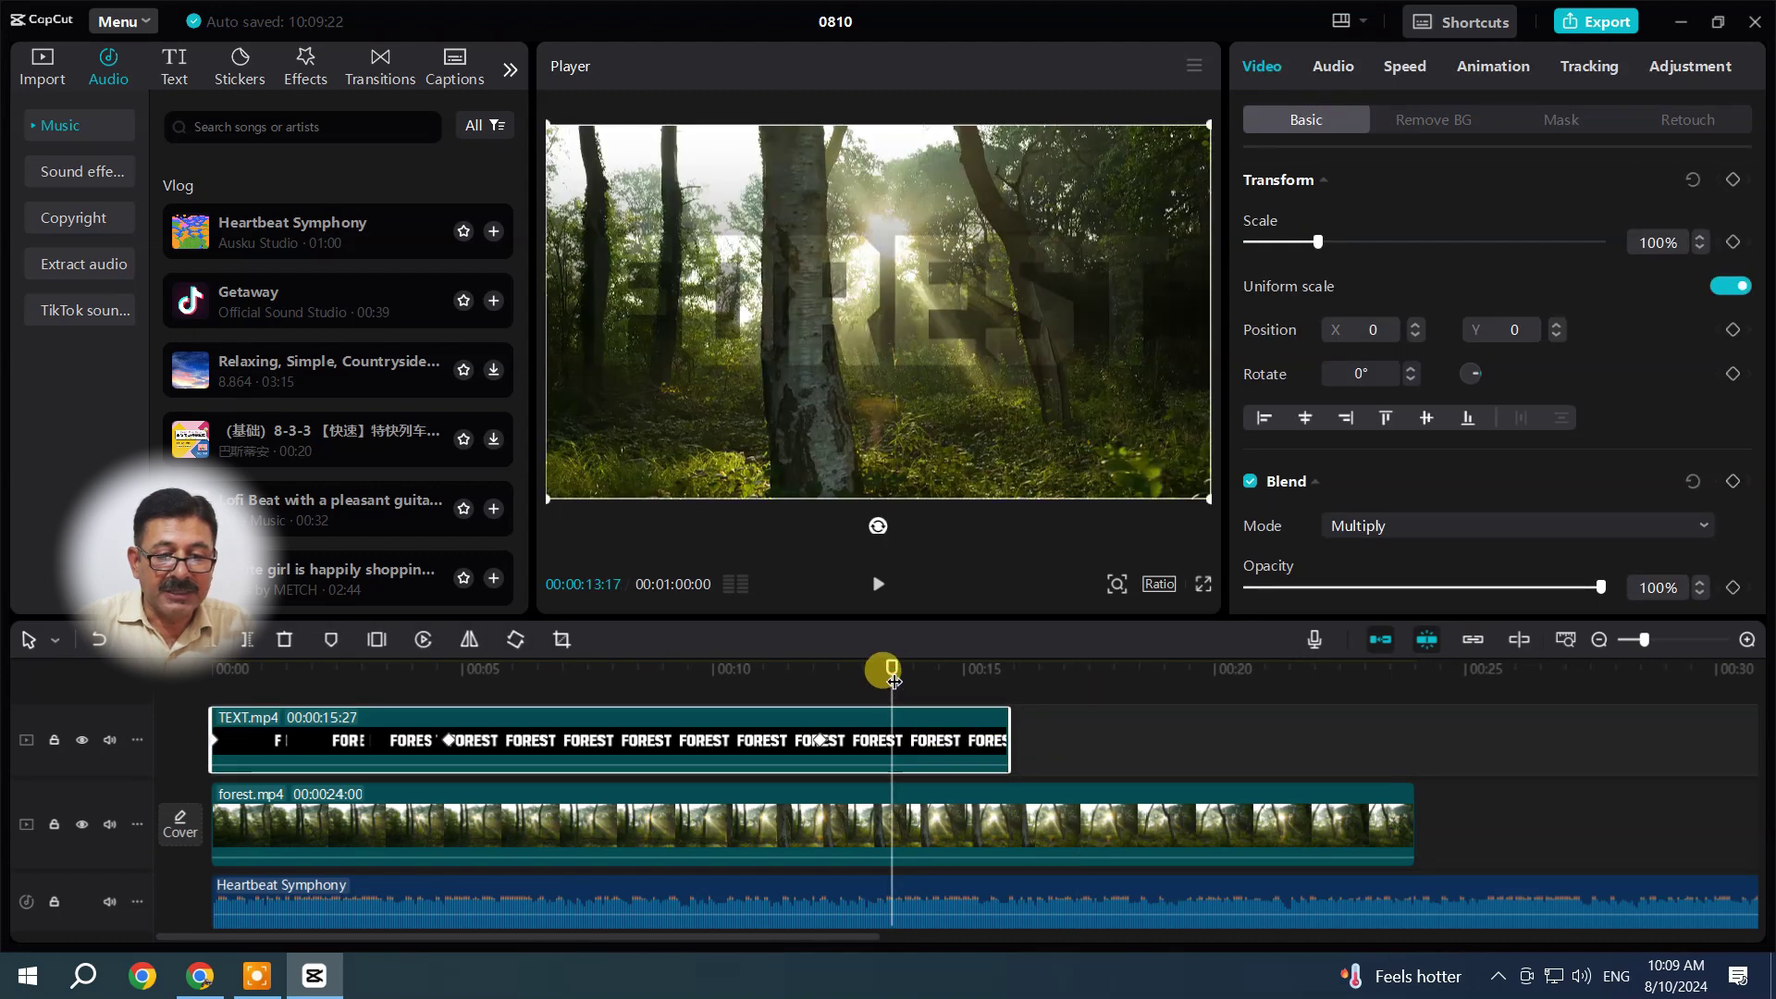
mouse_move(893, 675)
left_mouse_down()
mouse_move(859, 673)
mouse_move(899, 674)
mouse_move(861, 662)
mouse_move(877, 659)
left_mouse_up()
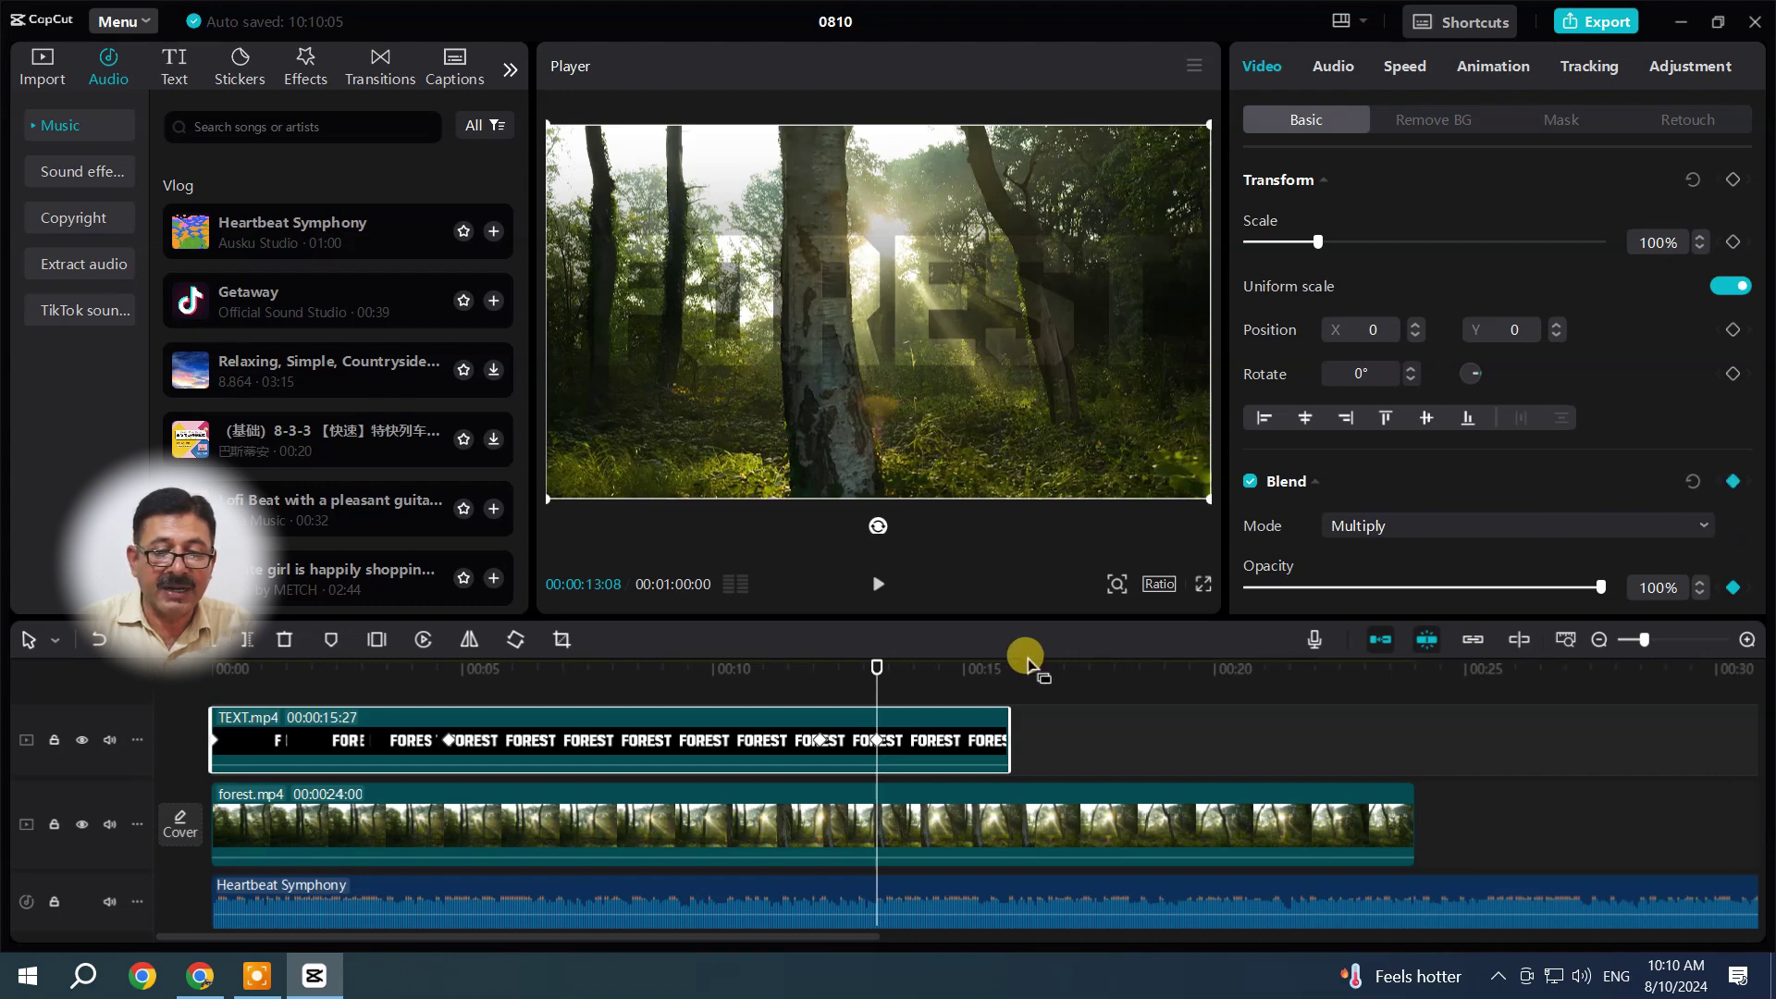
Add a Blend keyframe at the end of the TEXT.mp4 clip, 00:00:15:27, and set its opacity to 0%
left_click_drag(876, 673, 1008, 680)
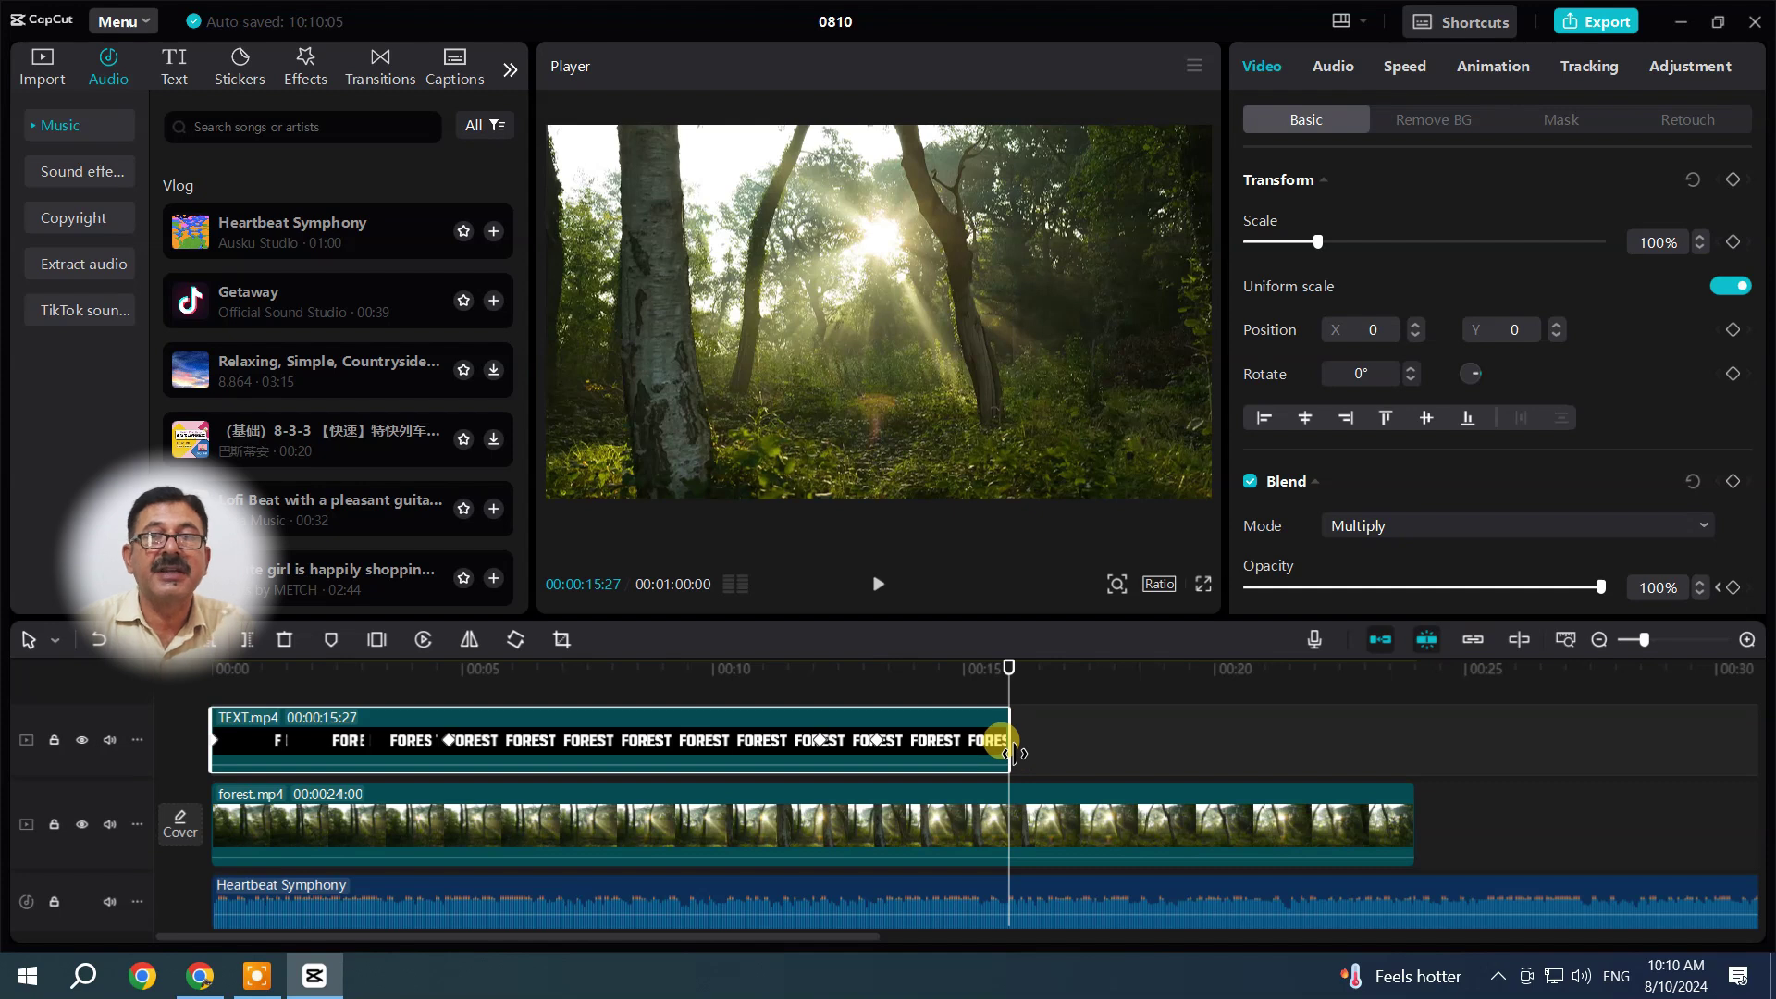
left_click(1733, 479)
left_click_drag(1761, 427, 1757, 503)
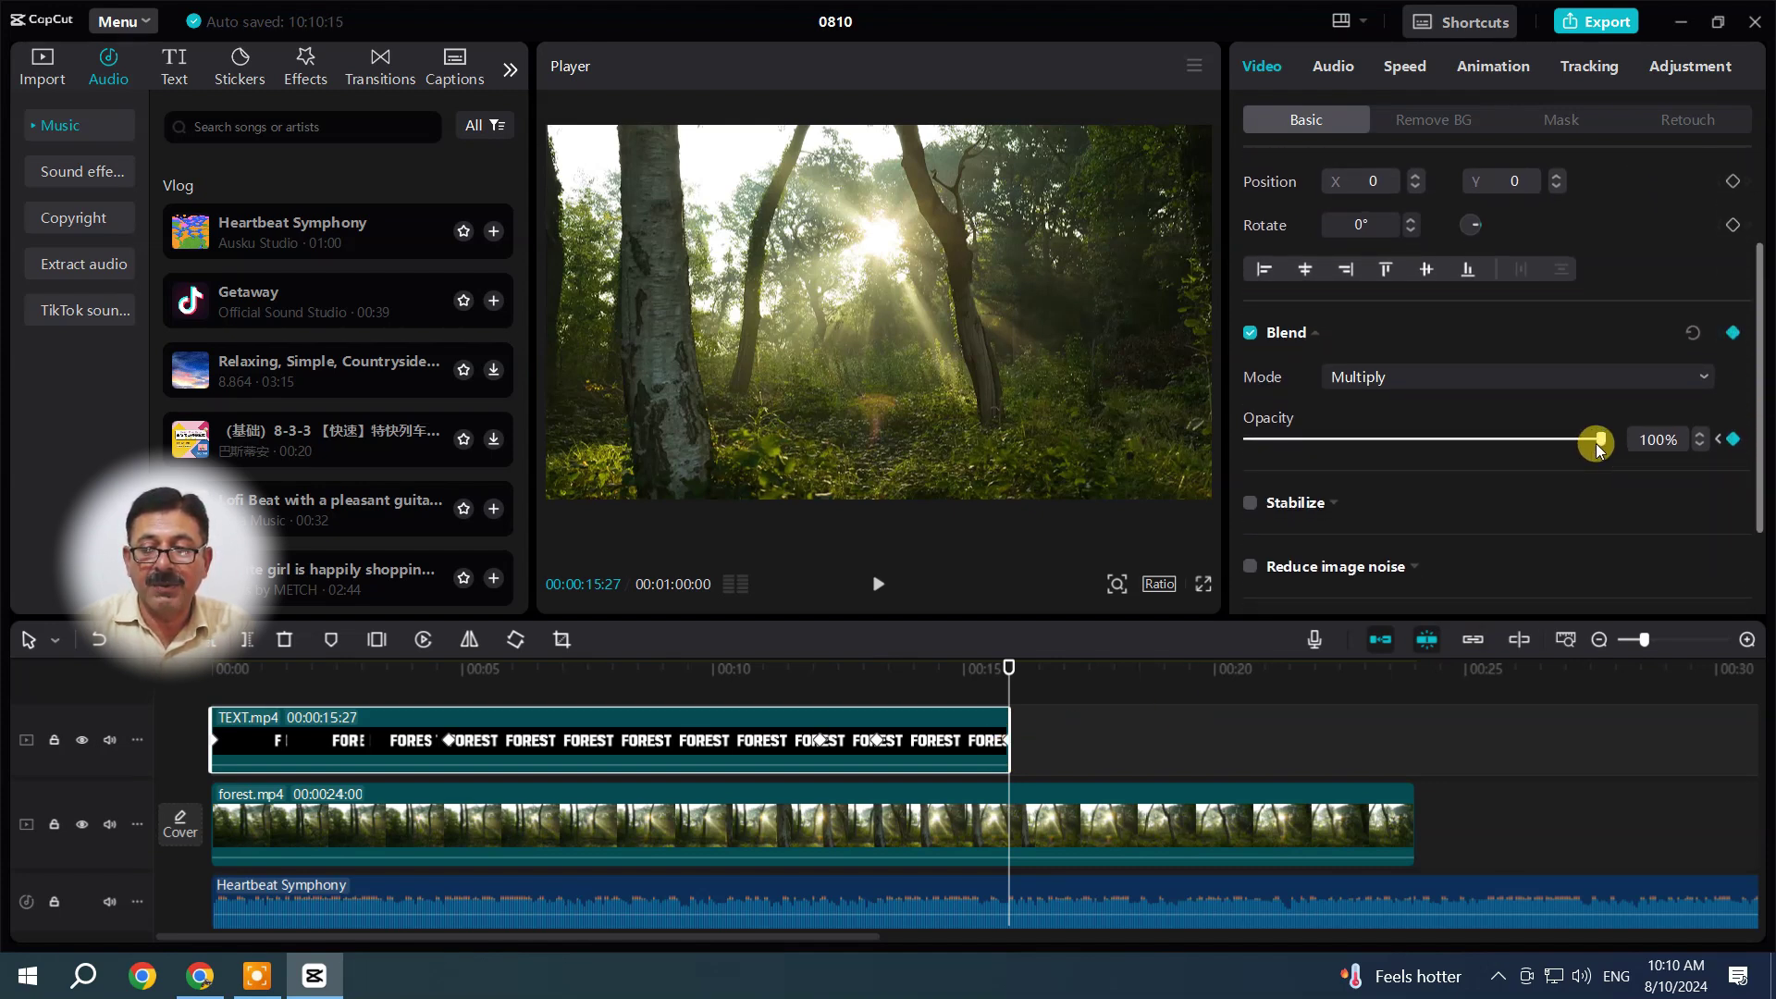
left_click_drag(1599, 438, 1245, 449)
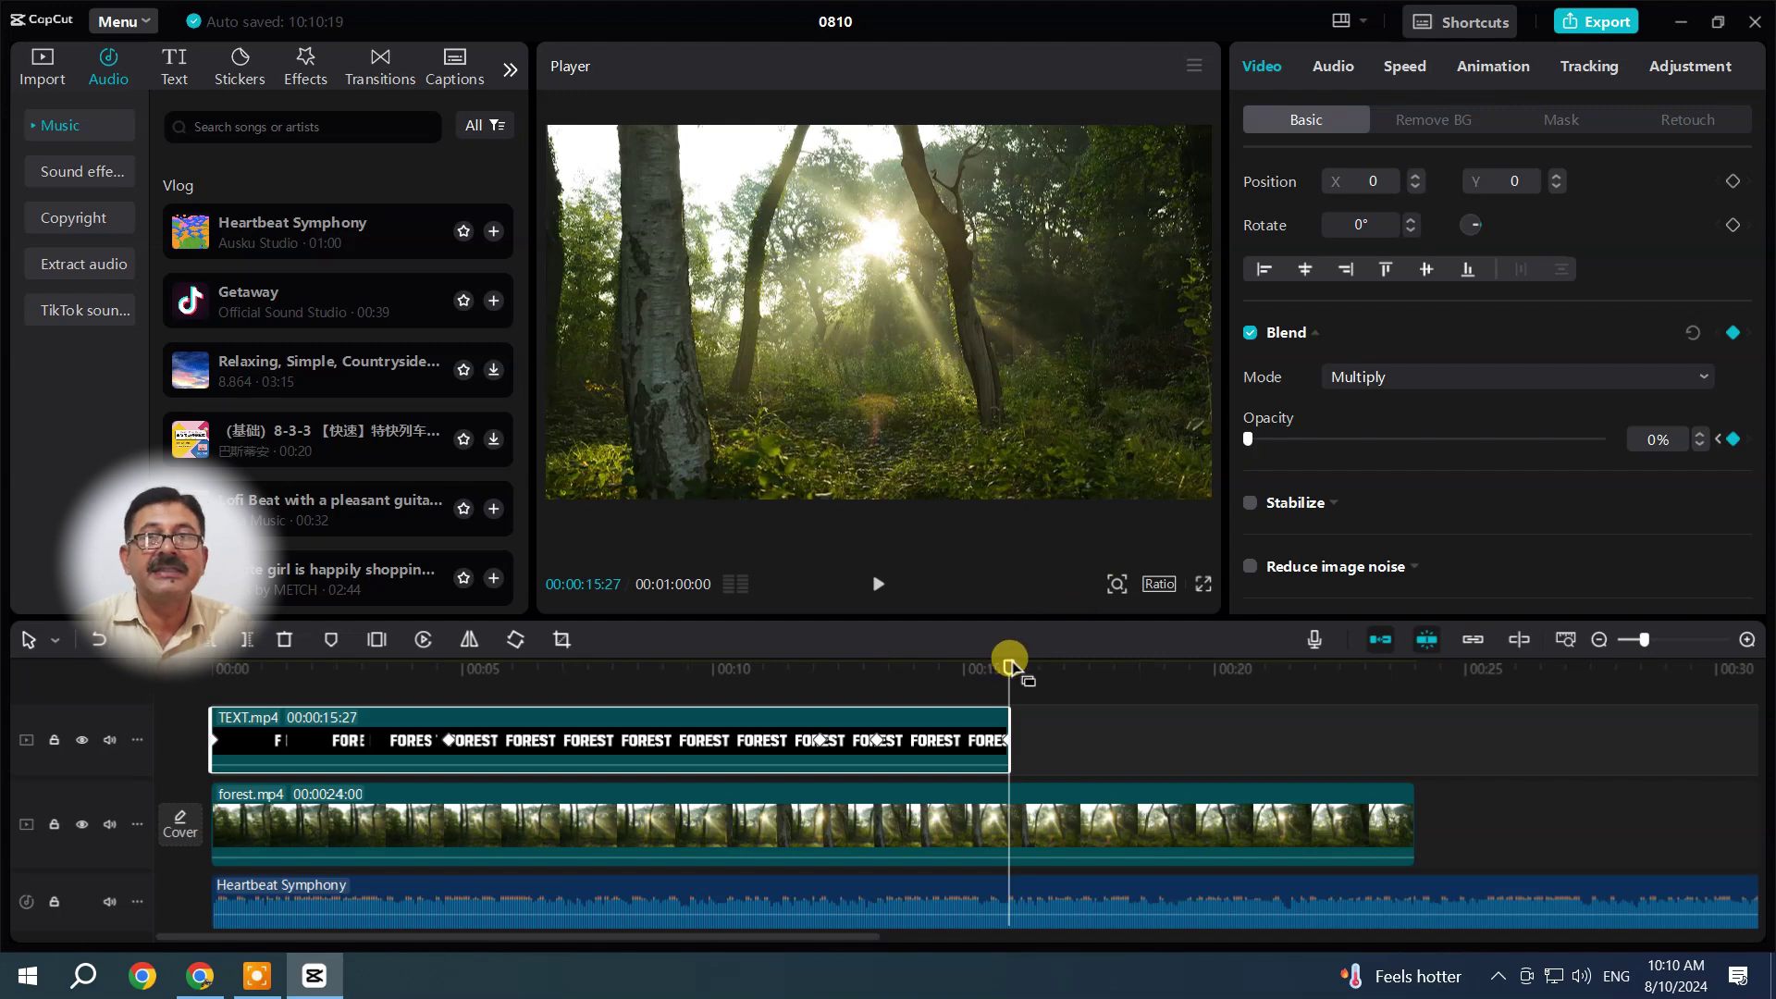
mouse_move(1009, 668)
left_mouse_down()
mouse_move(211, 678)
mouse_move(999, 635)
left_mouse_up()
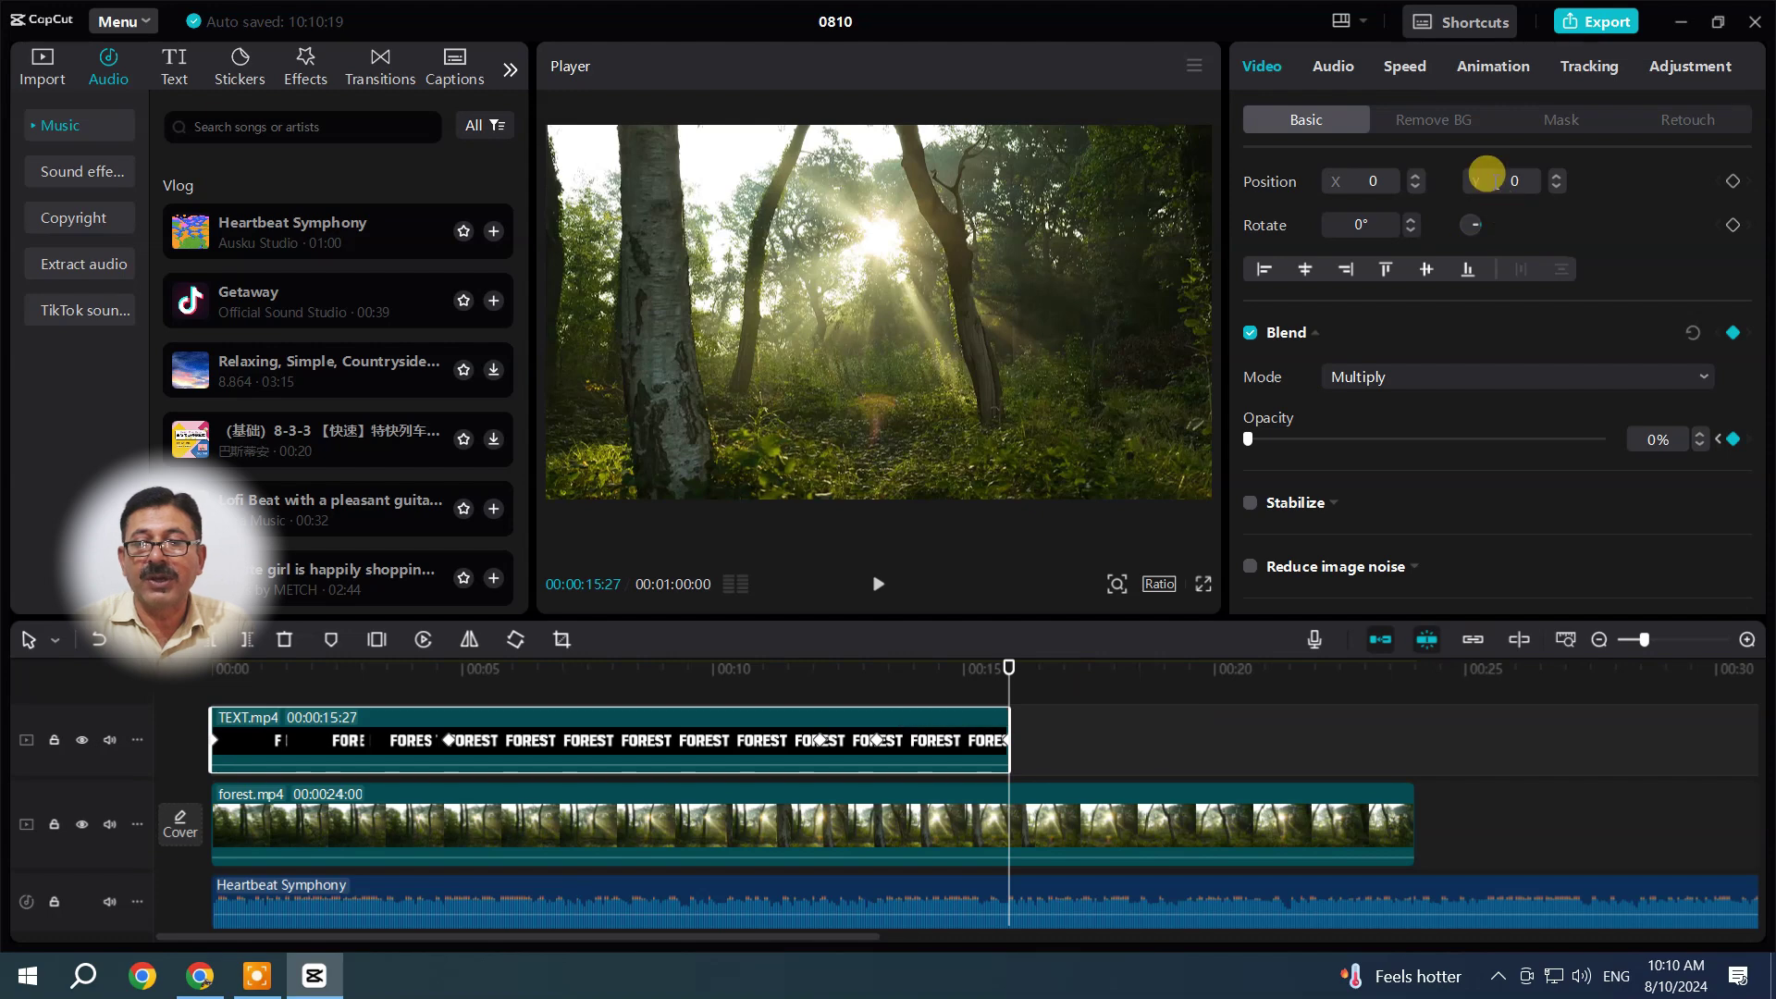
Apply the Whirl exit animation to the TEXT.mp4 clip
left_click(1487, 74)
left_click(1491, 119)
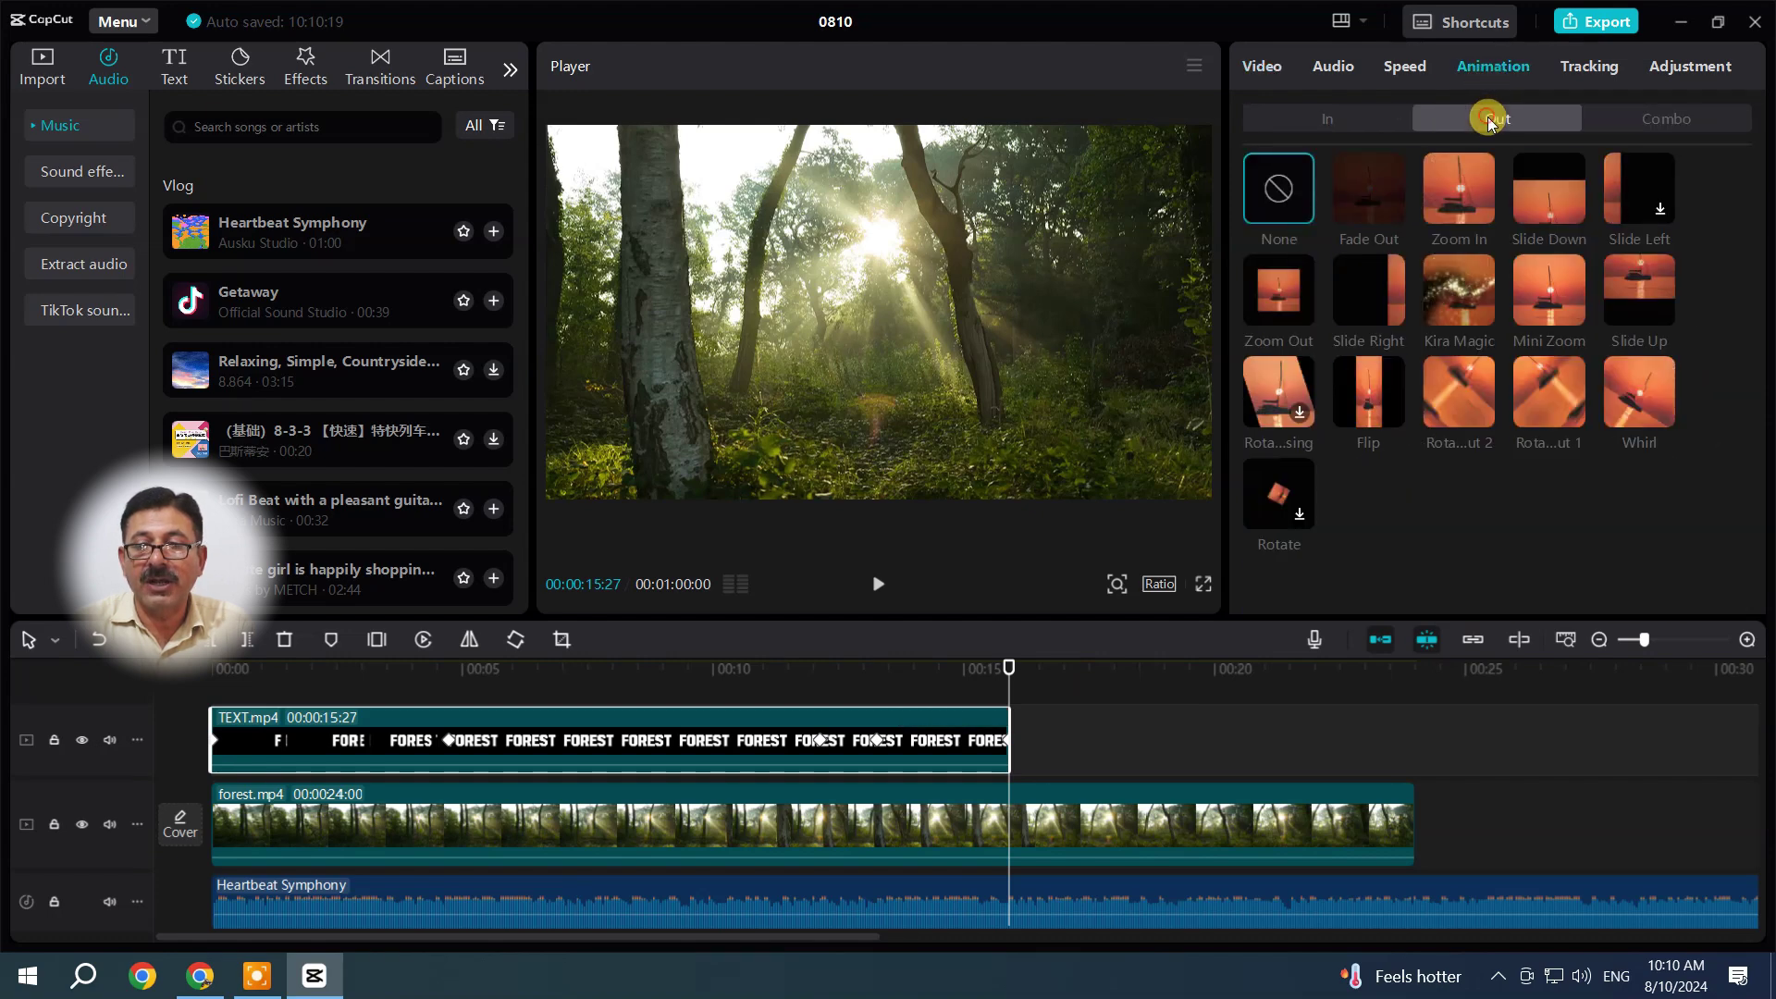
left_click(1636, 397)
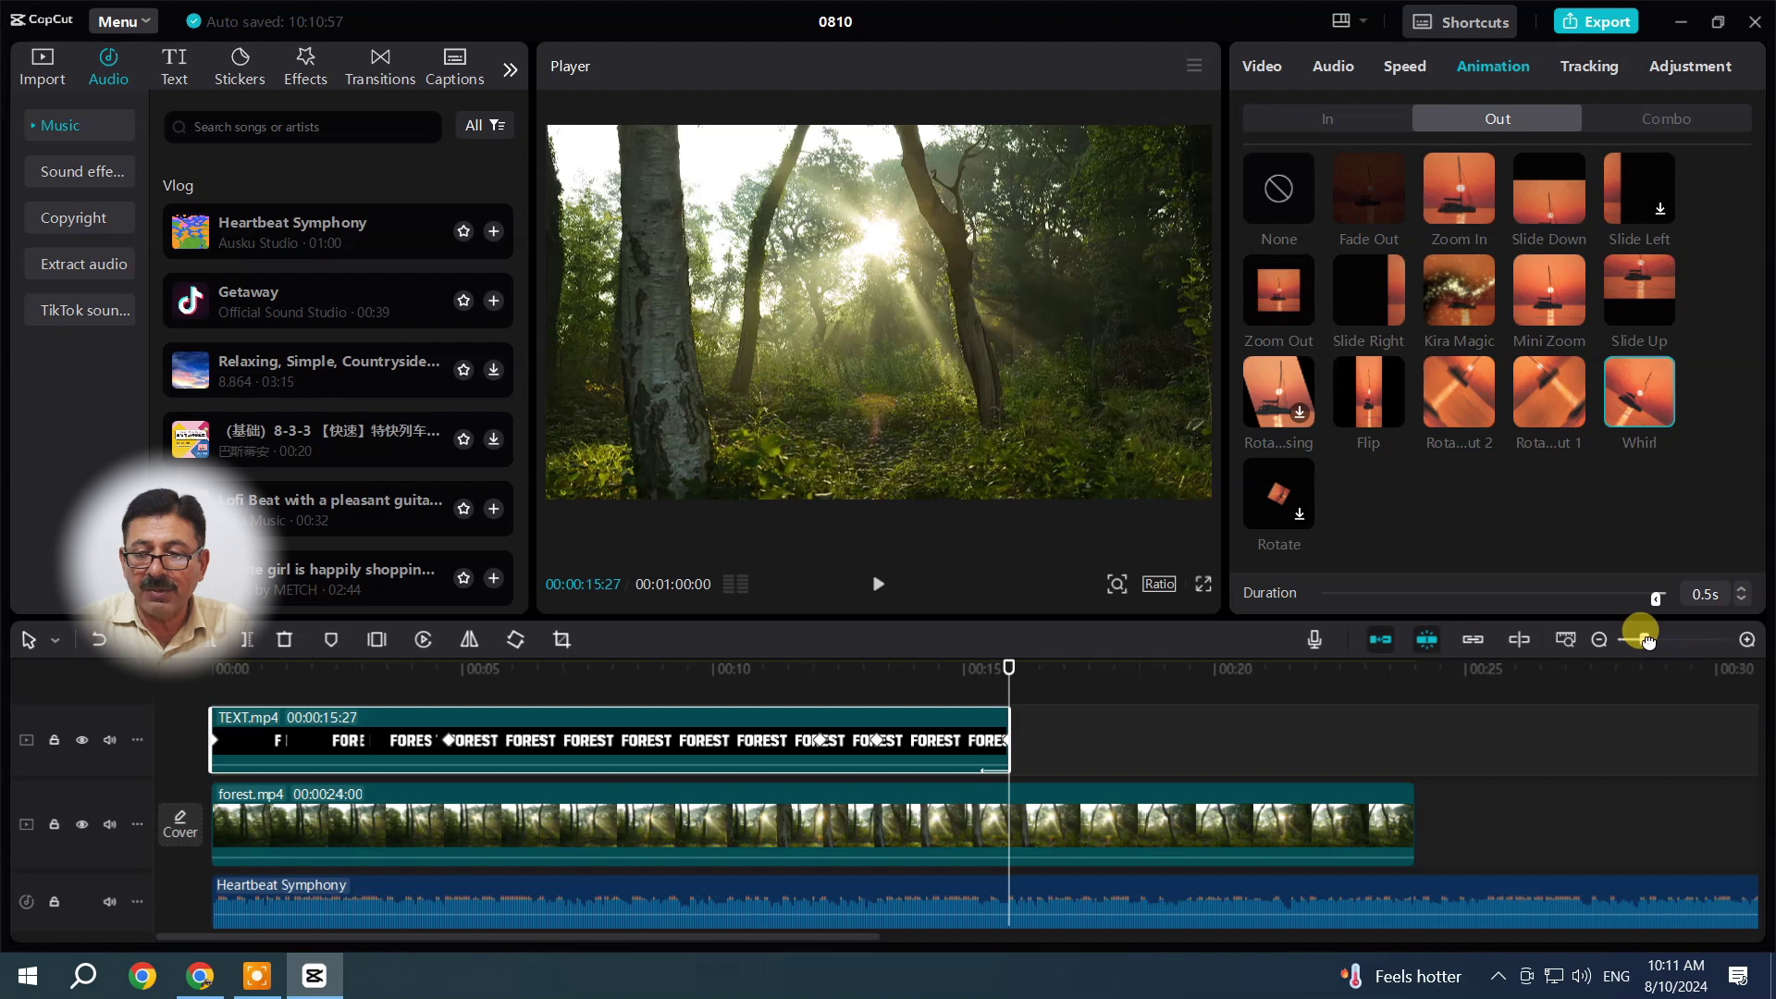
Set the TEXT.mp4 exit animation's duration to 5.5 s and change the animation from Whirl to Rotate Out 1
left_click_drag(1648, 640, 1570, 600)
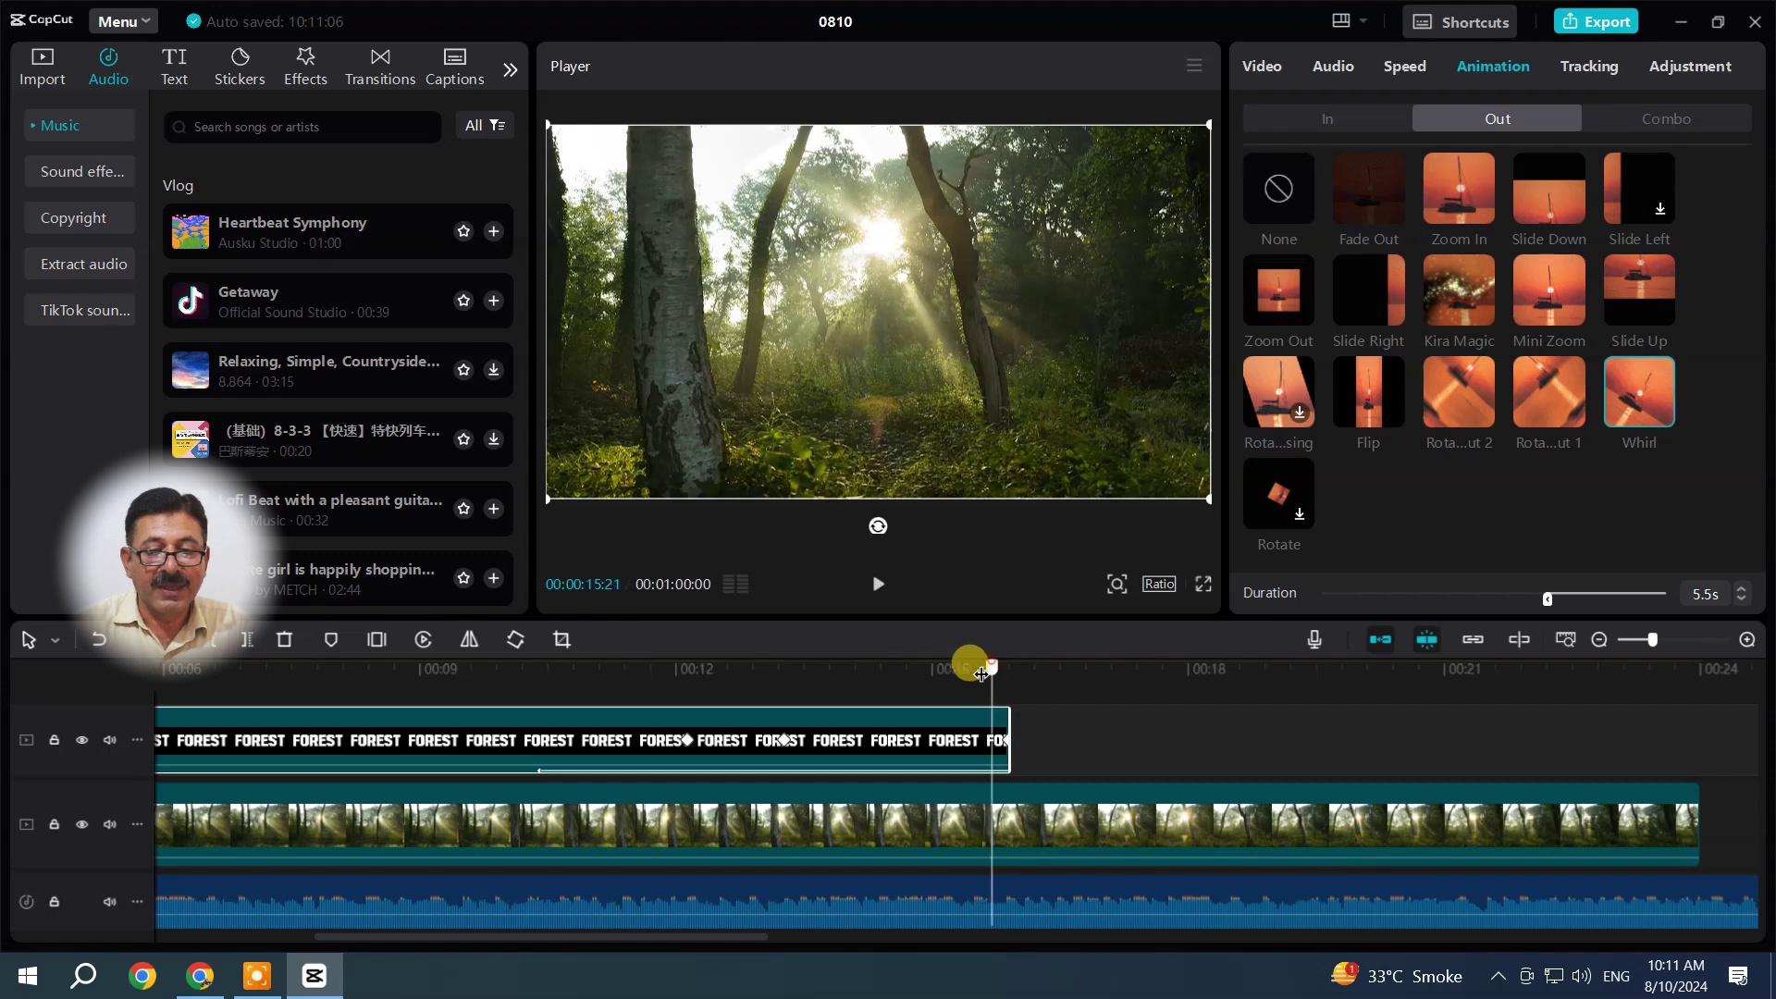
left_click_drag(982, 673, 895, 668)
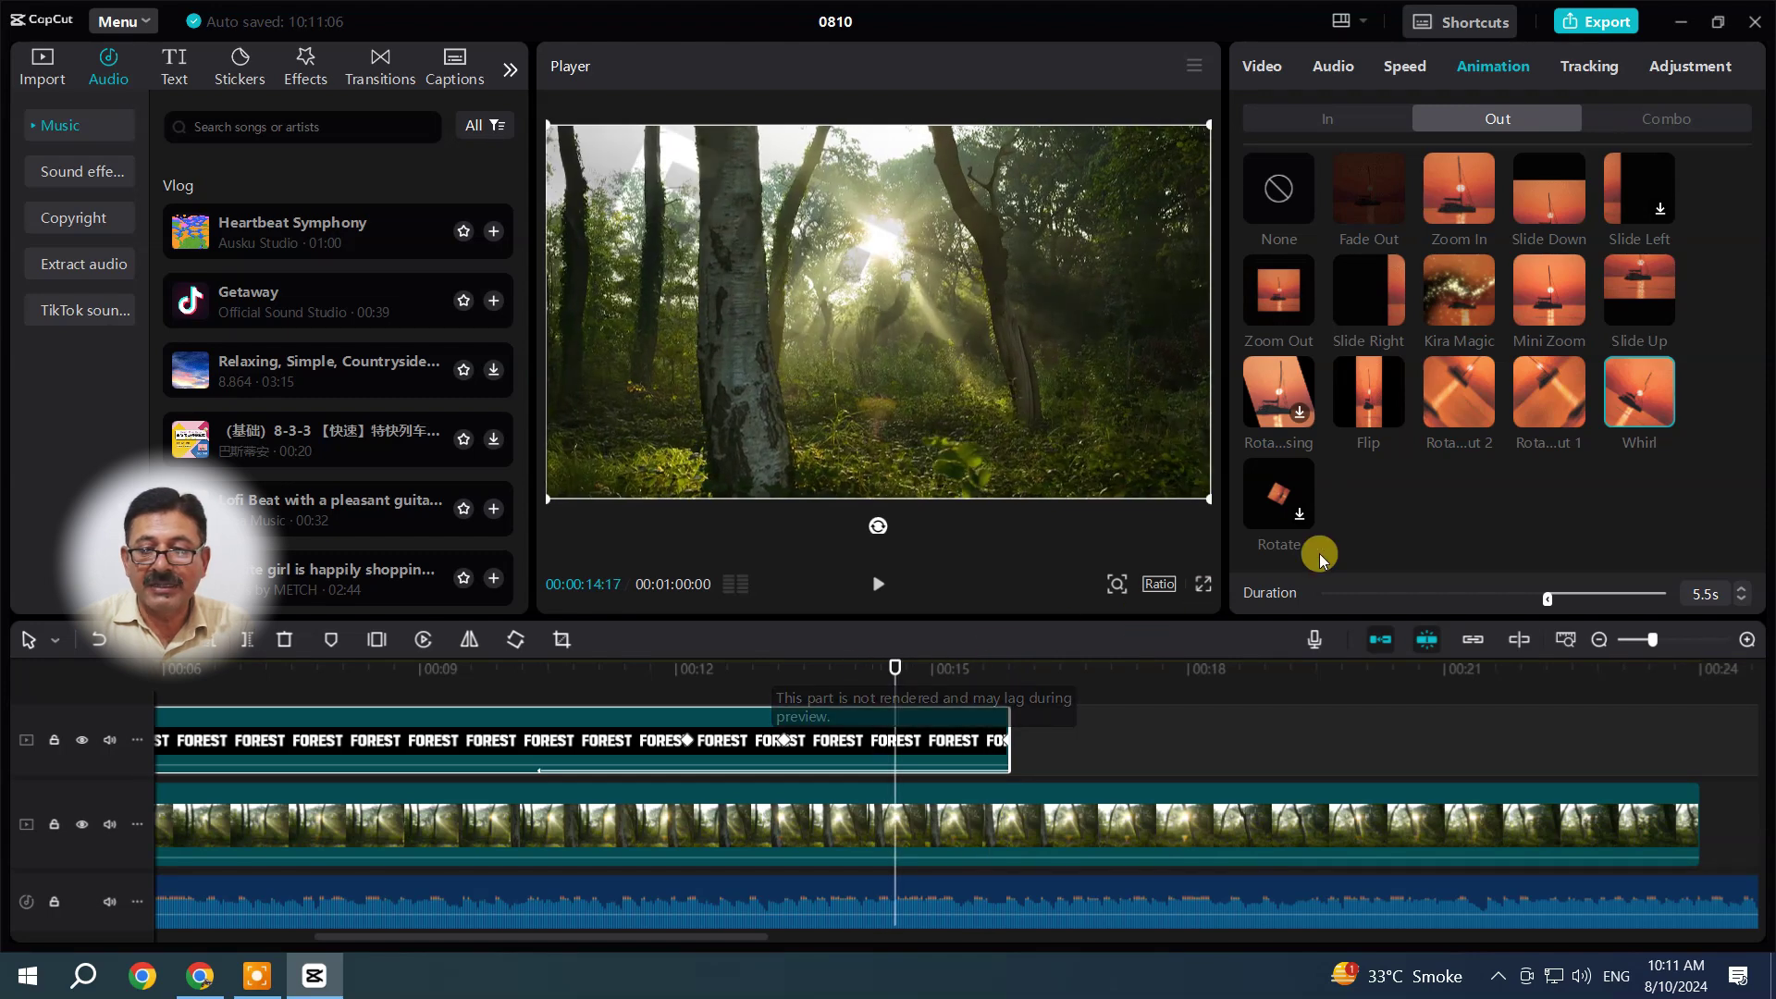
left_click(1527, 412)
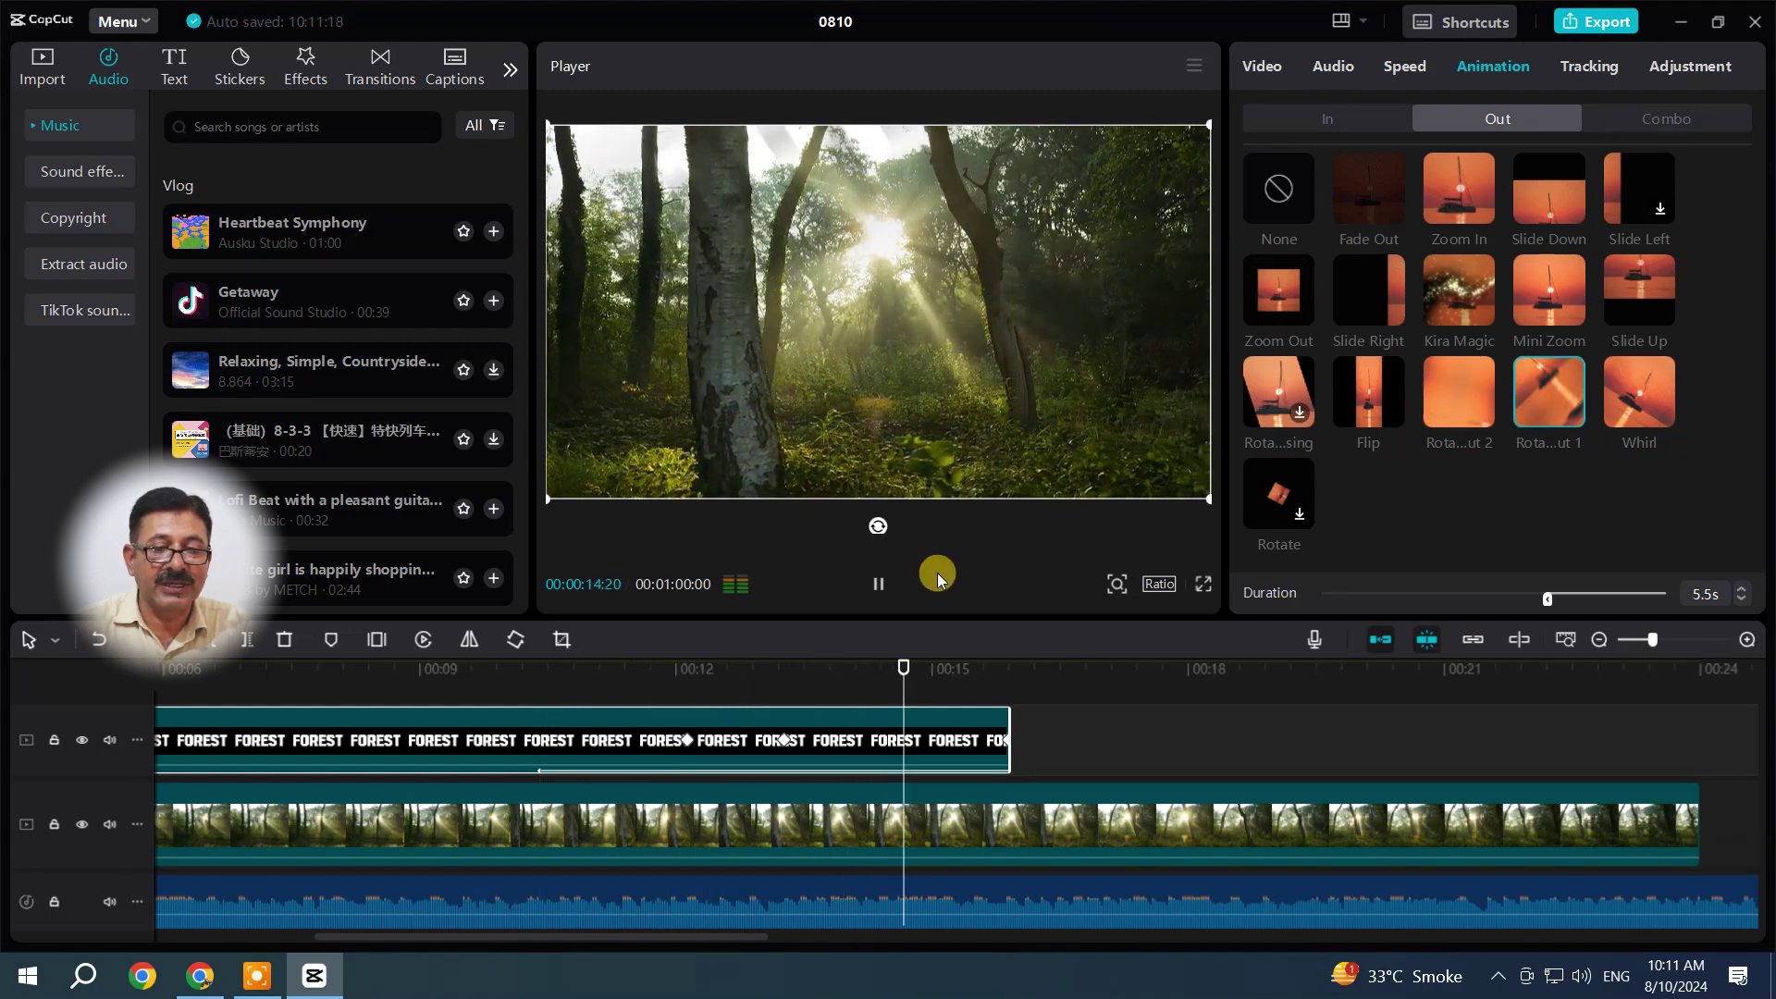
Trim the end of the forest.mp4 clip to match the end of TEXT.mp4 at 00:00:15:27
left_click_drag(1002, 668, 199, 694)
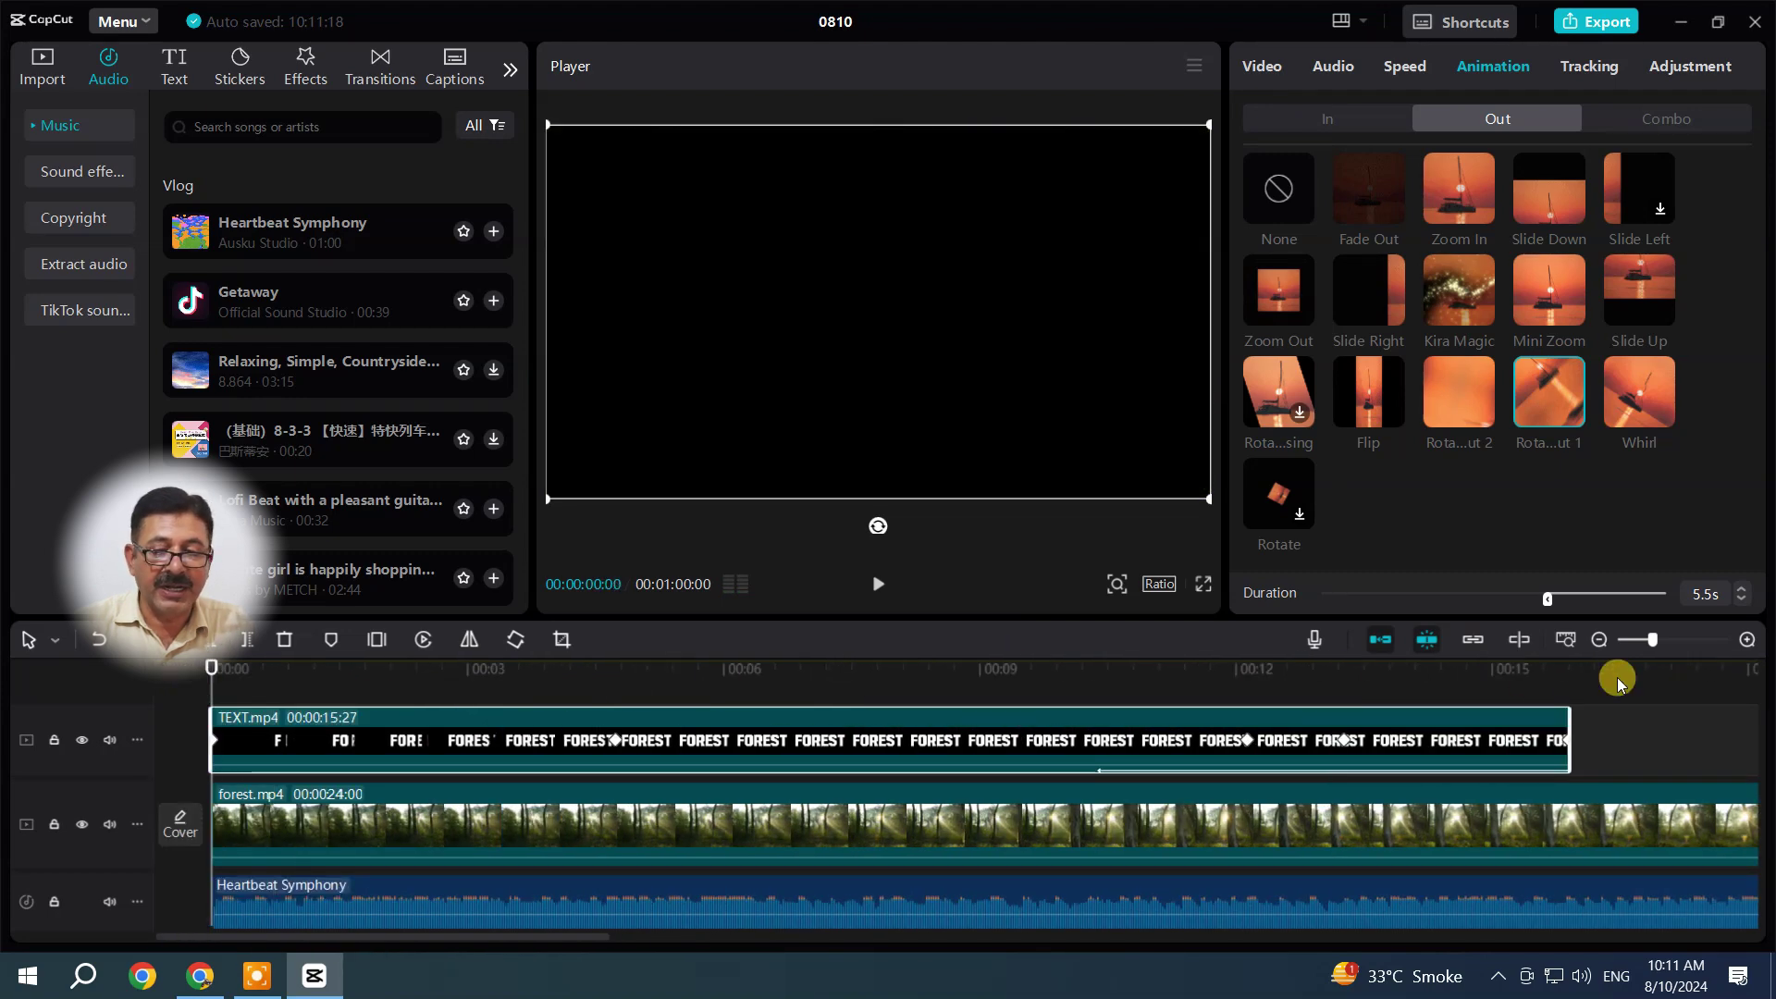
left_click(1567, 641)
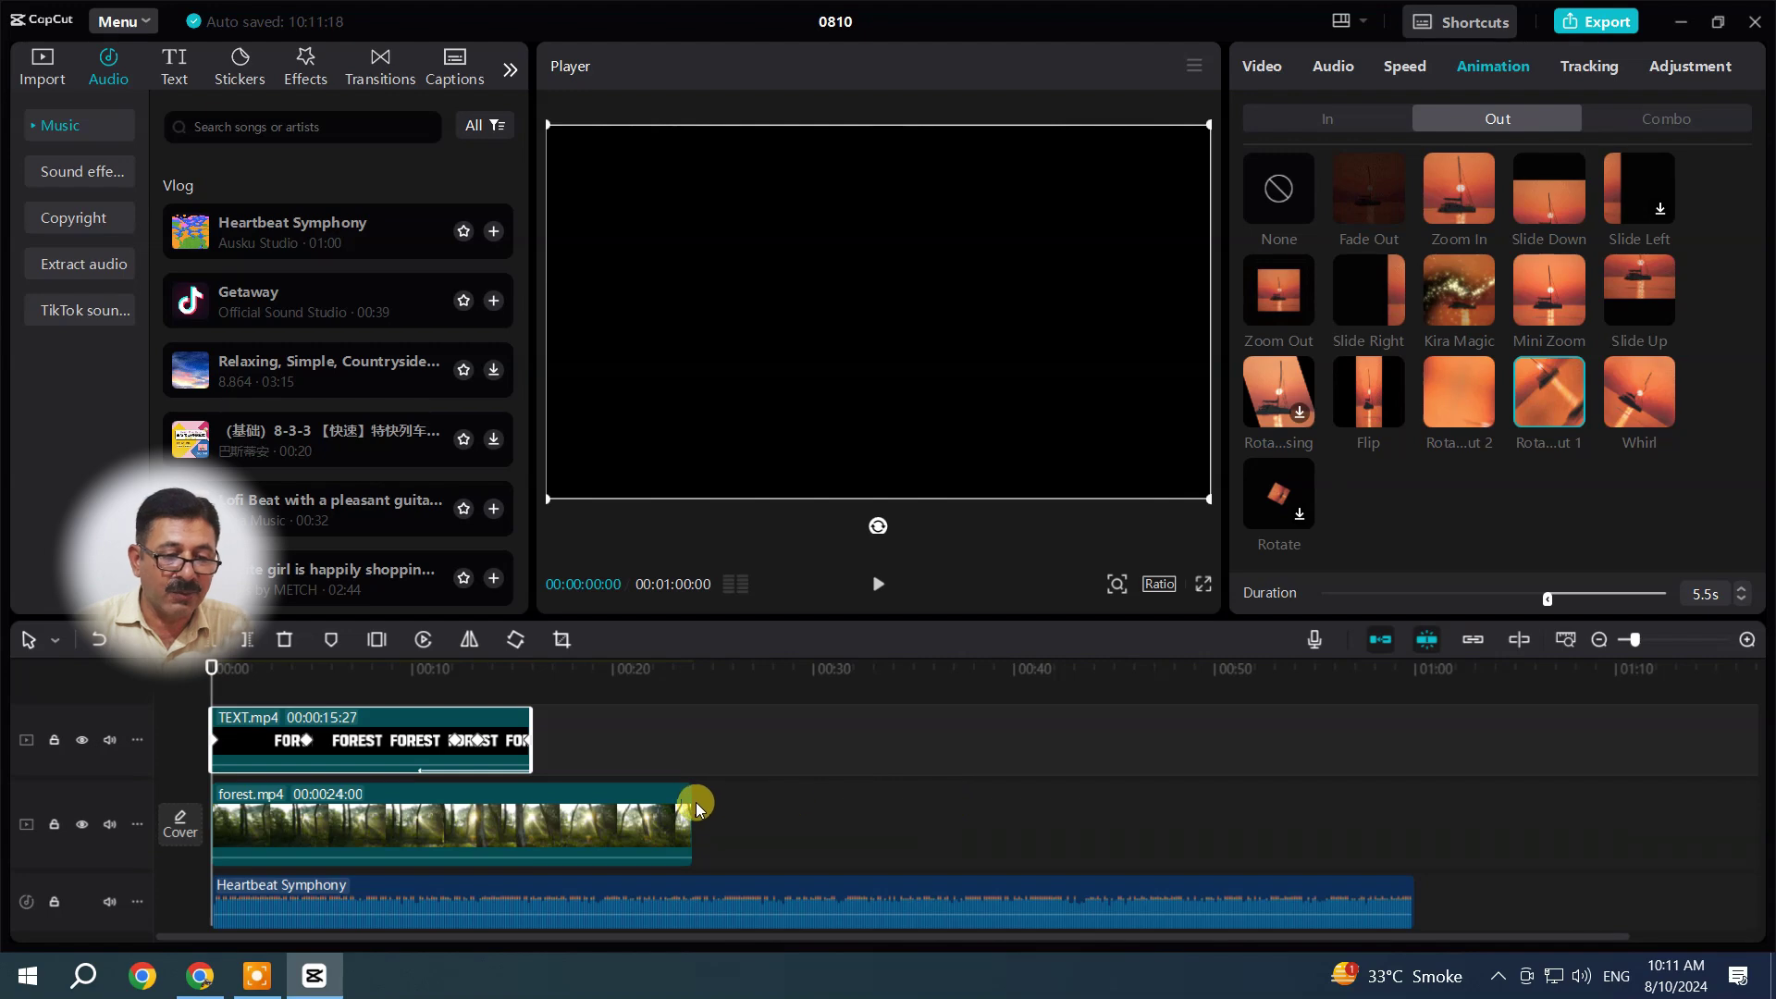
left_click_drag(692, 800, 532, 797)
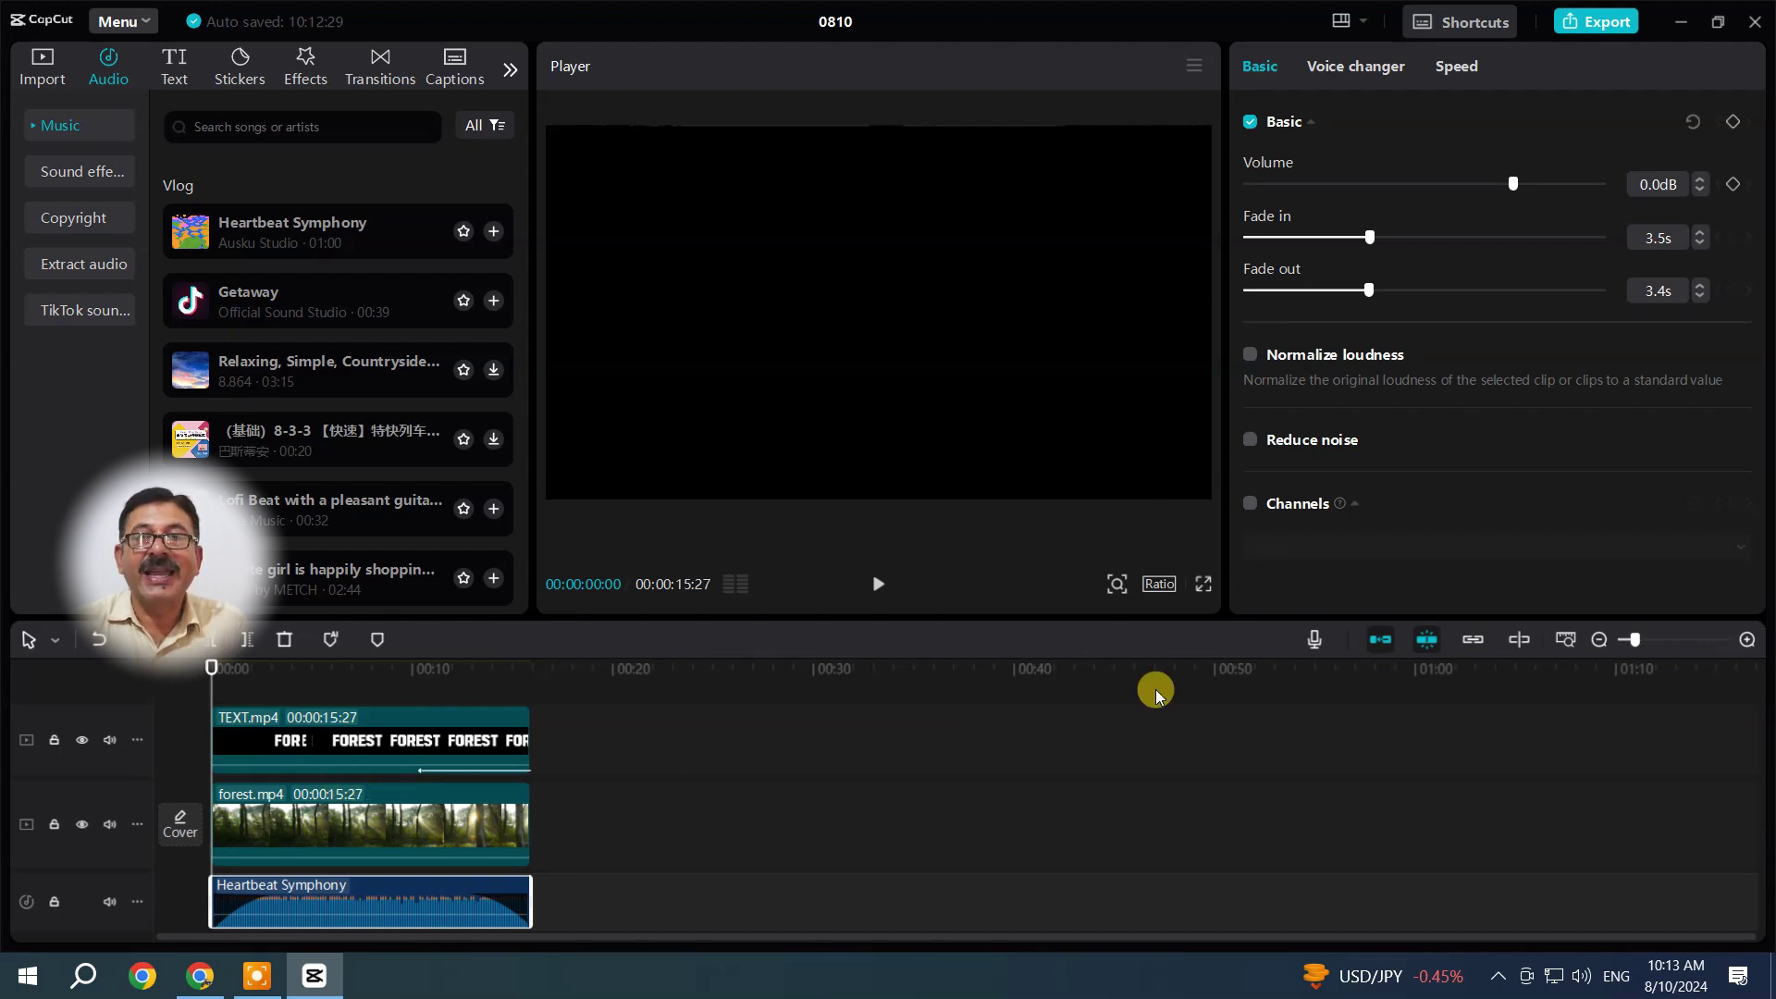
Preview the finished video in full screen through to its end and return to the editor
left_click(1202, 585)
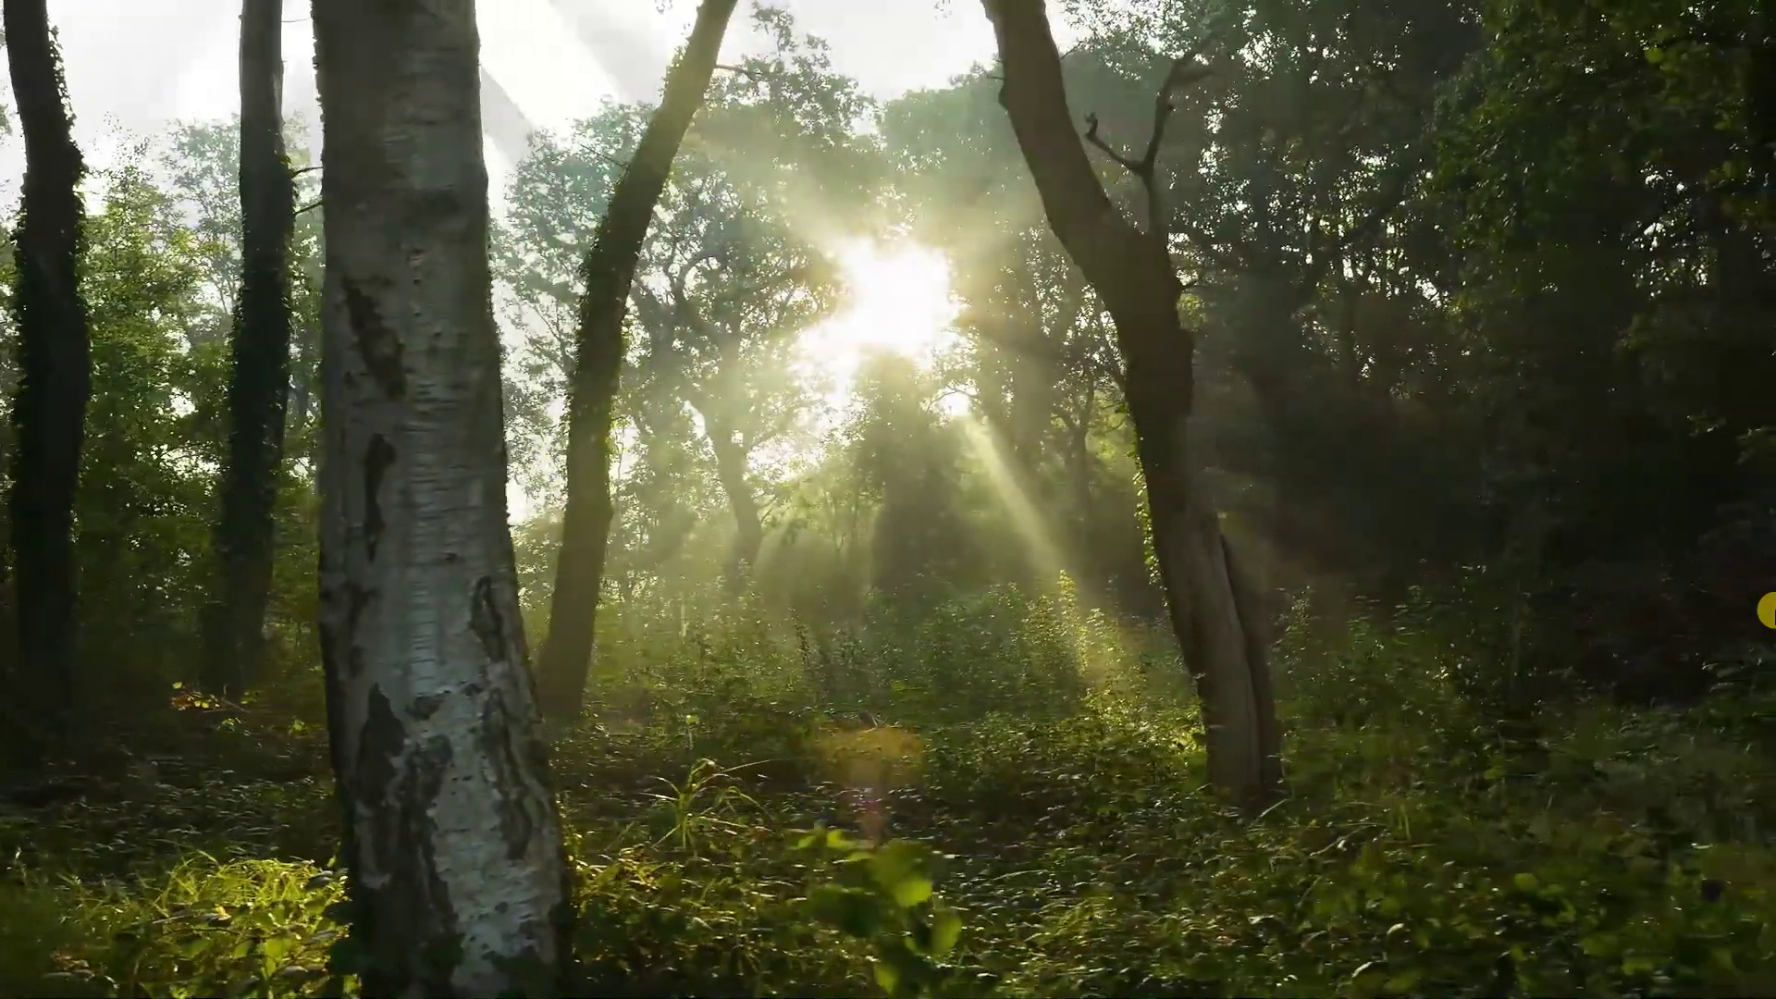
key("Escape")
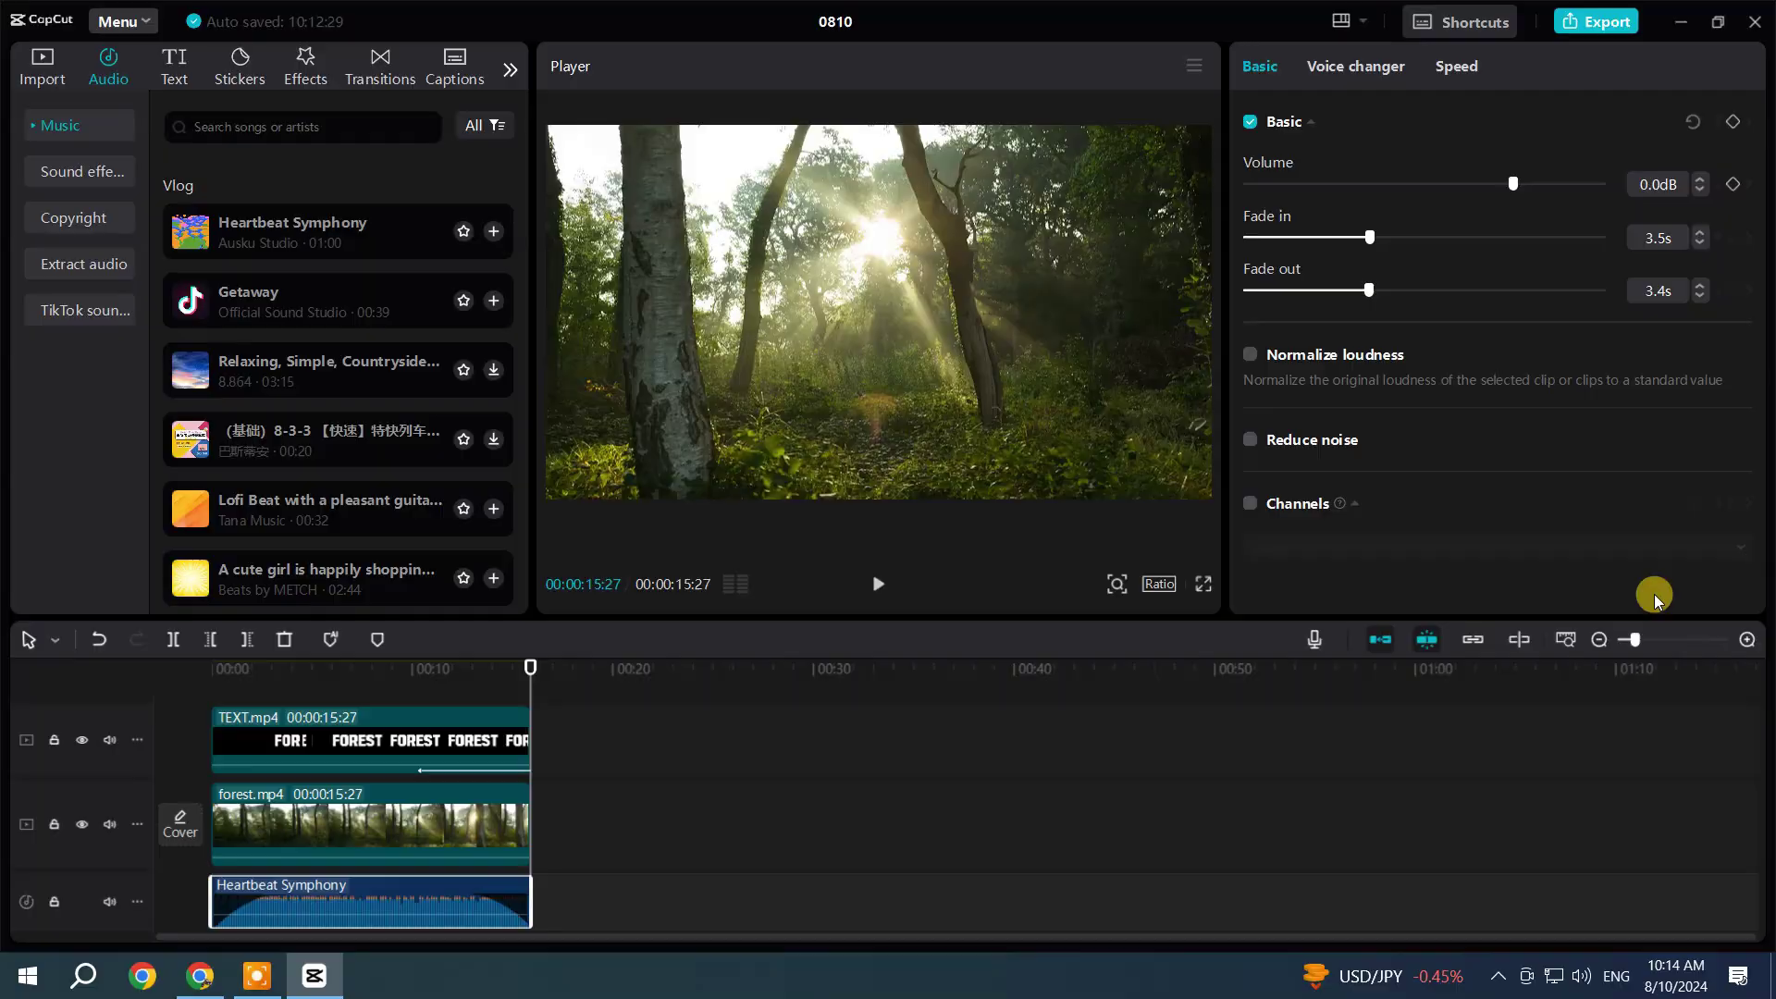